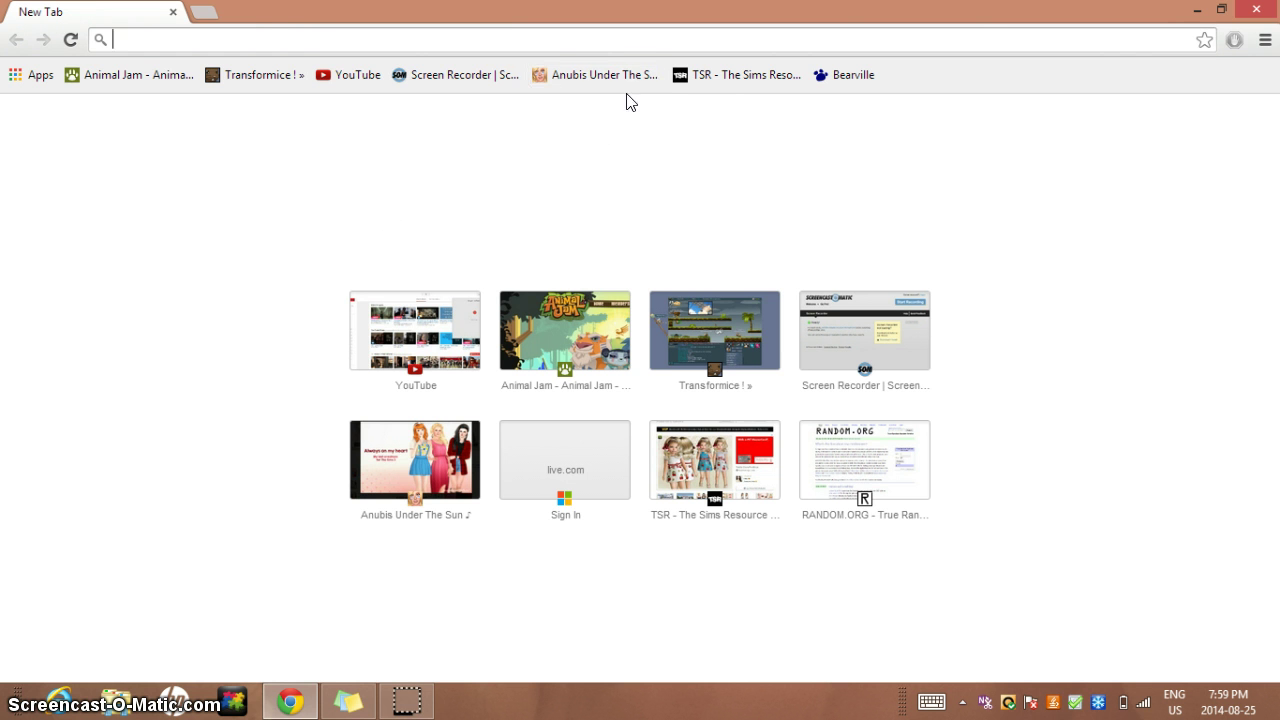
# Search for 'anubis under the sun' and open the anubis360.blogspot.ca blog from the results
pyautogui.write('an')
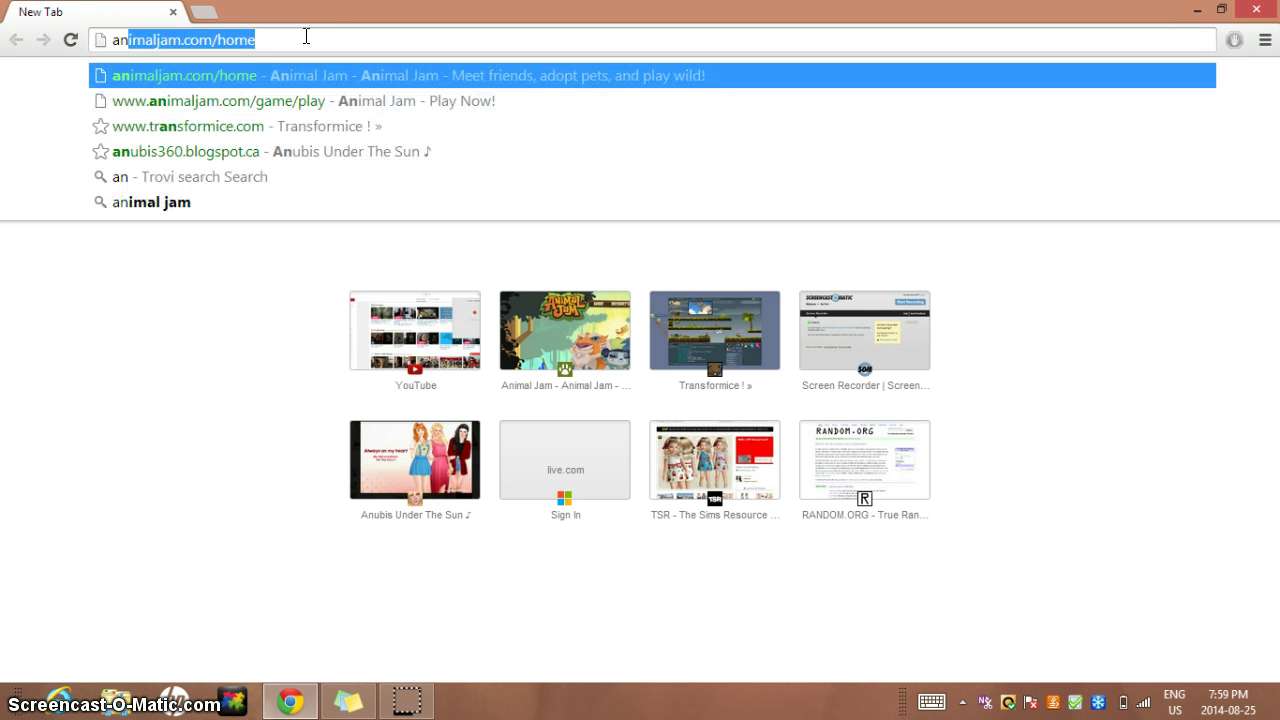
pyautogui.write('ubis ')
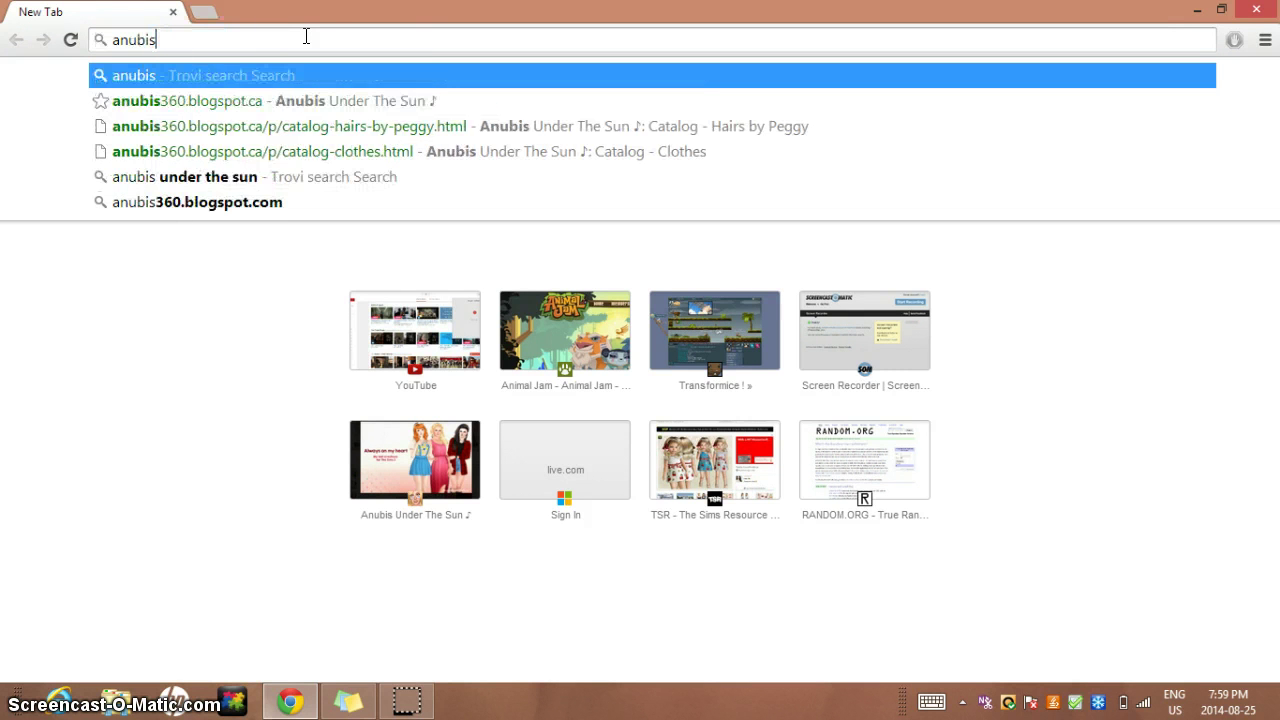
pyautogui.write('under the sun')
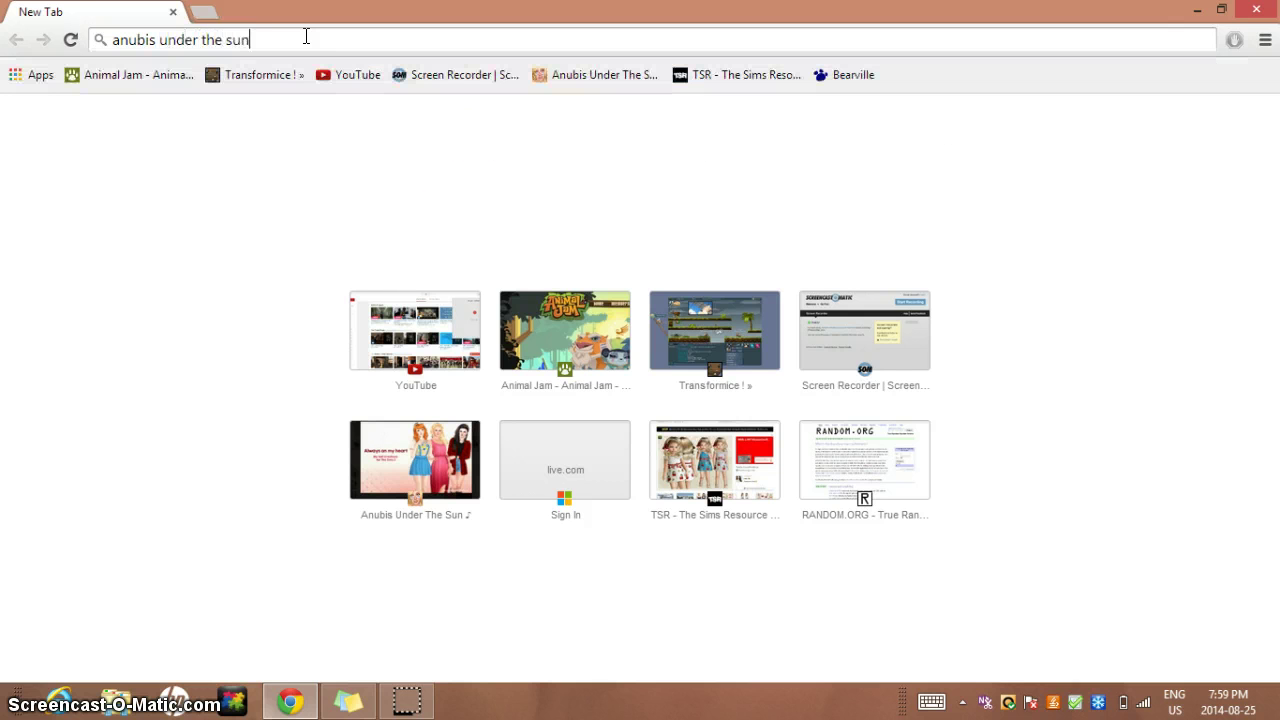
pyautogui.press('Return')
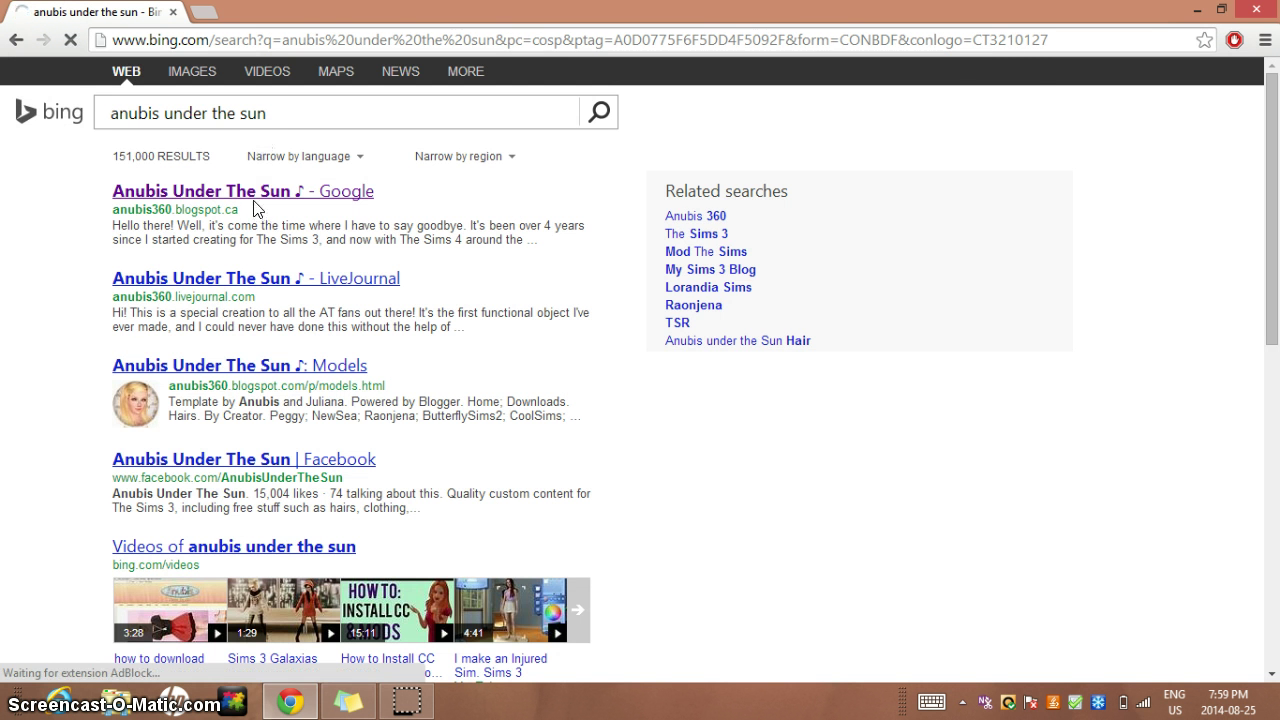
pyautogui.click(255, 196)
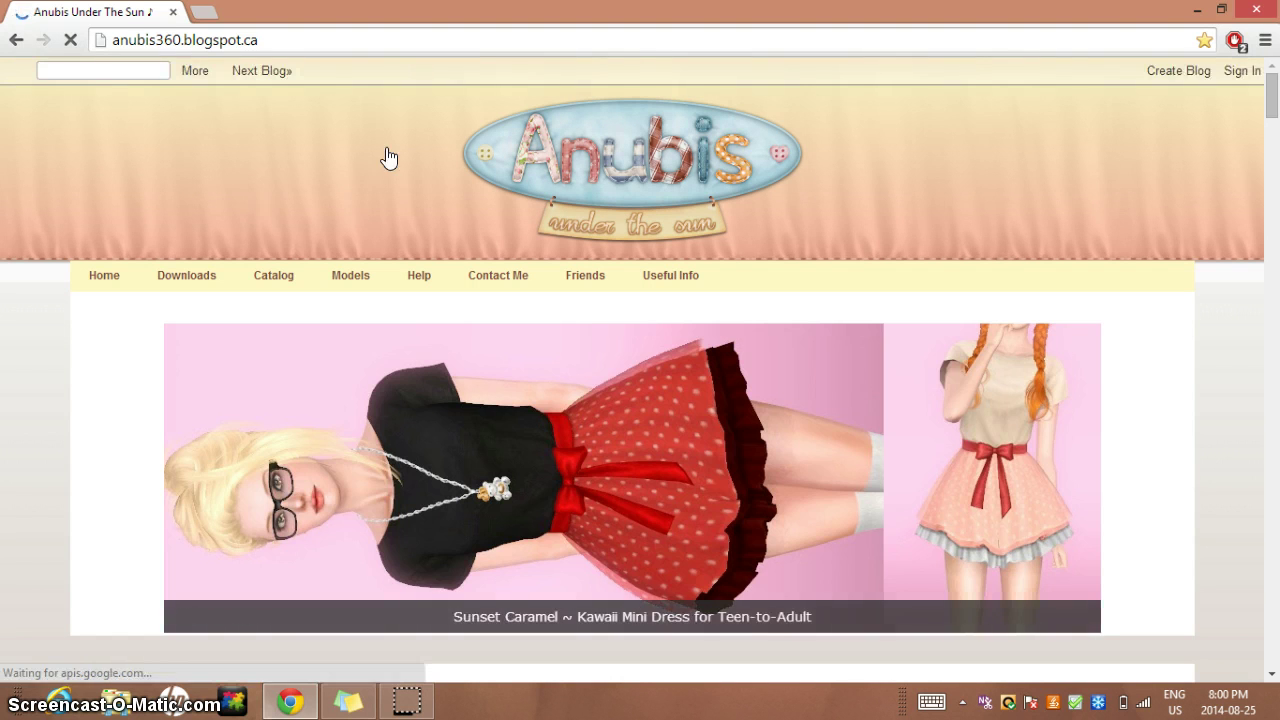
pyautogui.moveTo(1275, 100); pyautogui.dragTo(1276, 160)
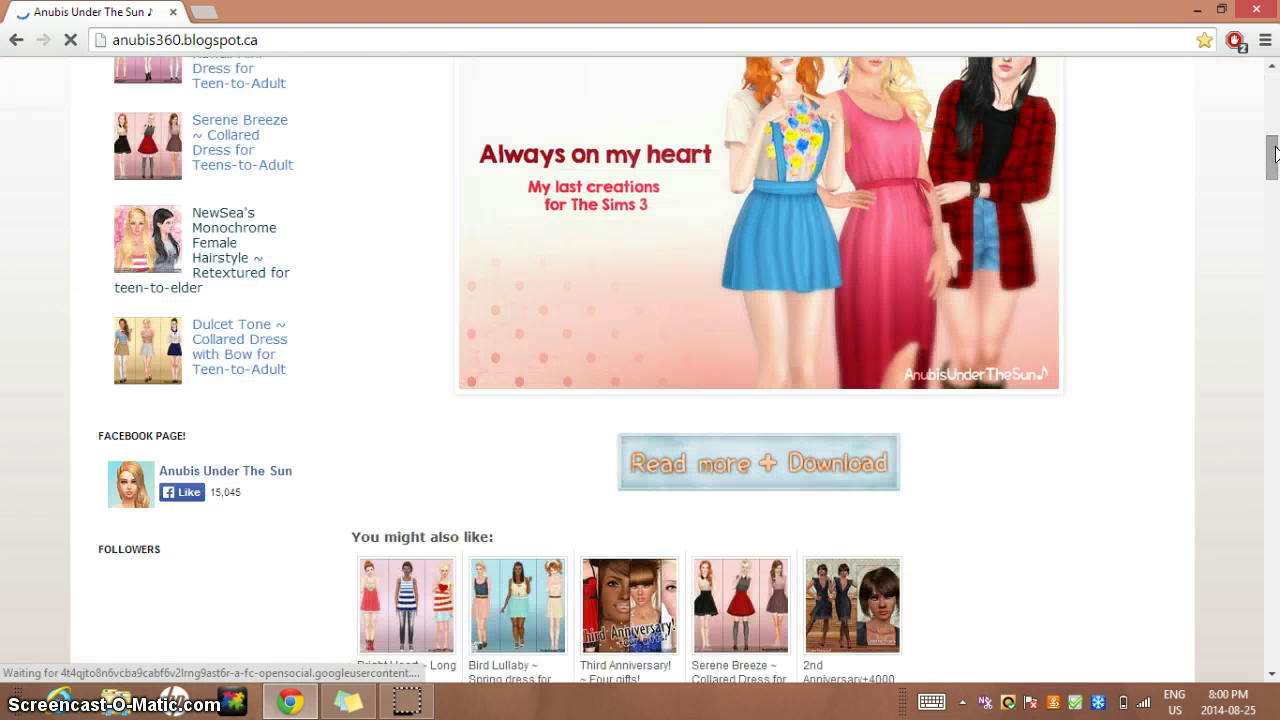
pyautogui.scroll(2, 757, 408)
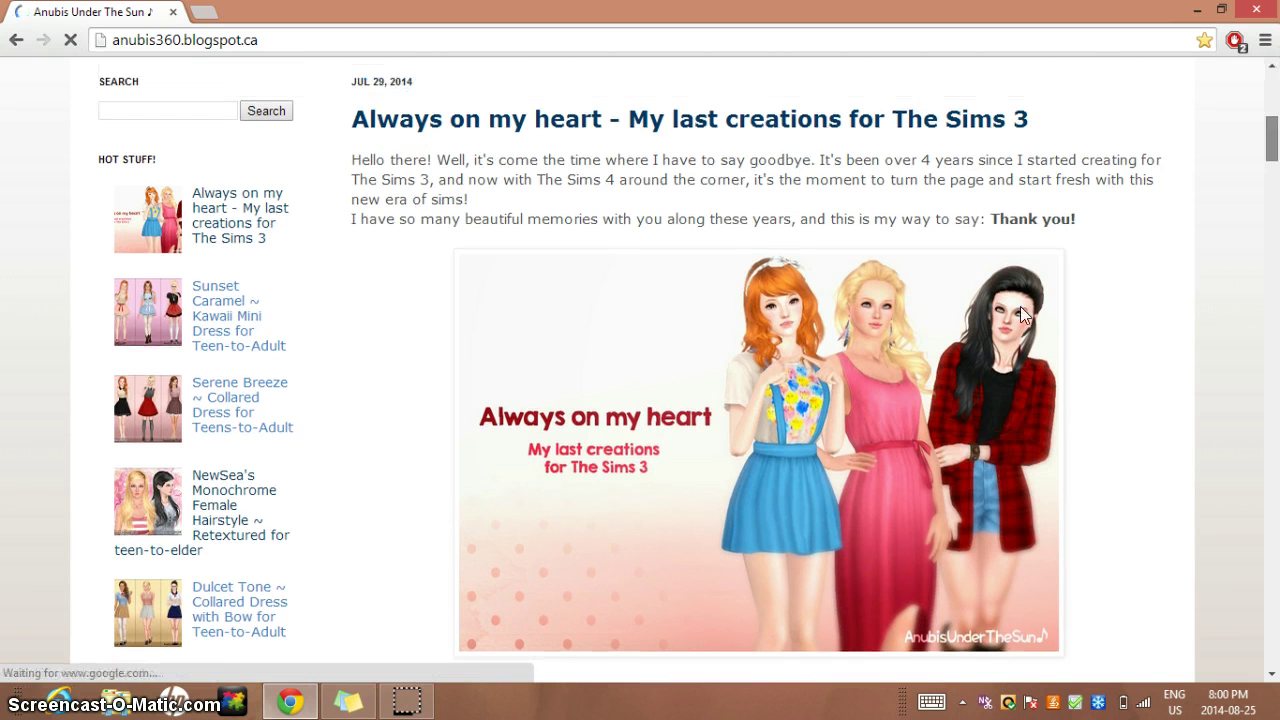
pyautogui.click(1266, 40)
pyautogui.tripleClick(798, 80)
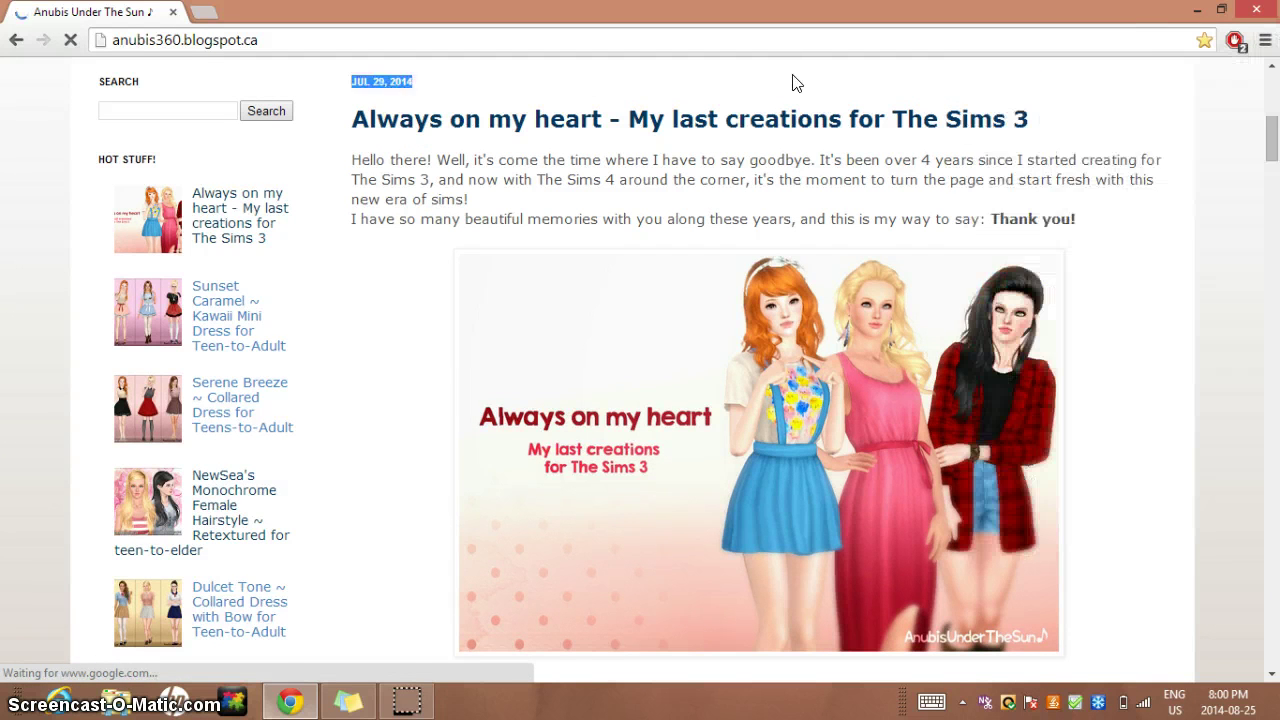
pyautogui.scroll(-10, 1278, 175)
pyautogui.scroll(10, 1274, 155)
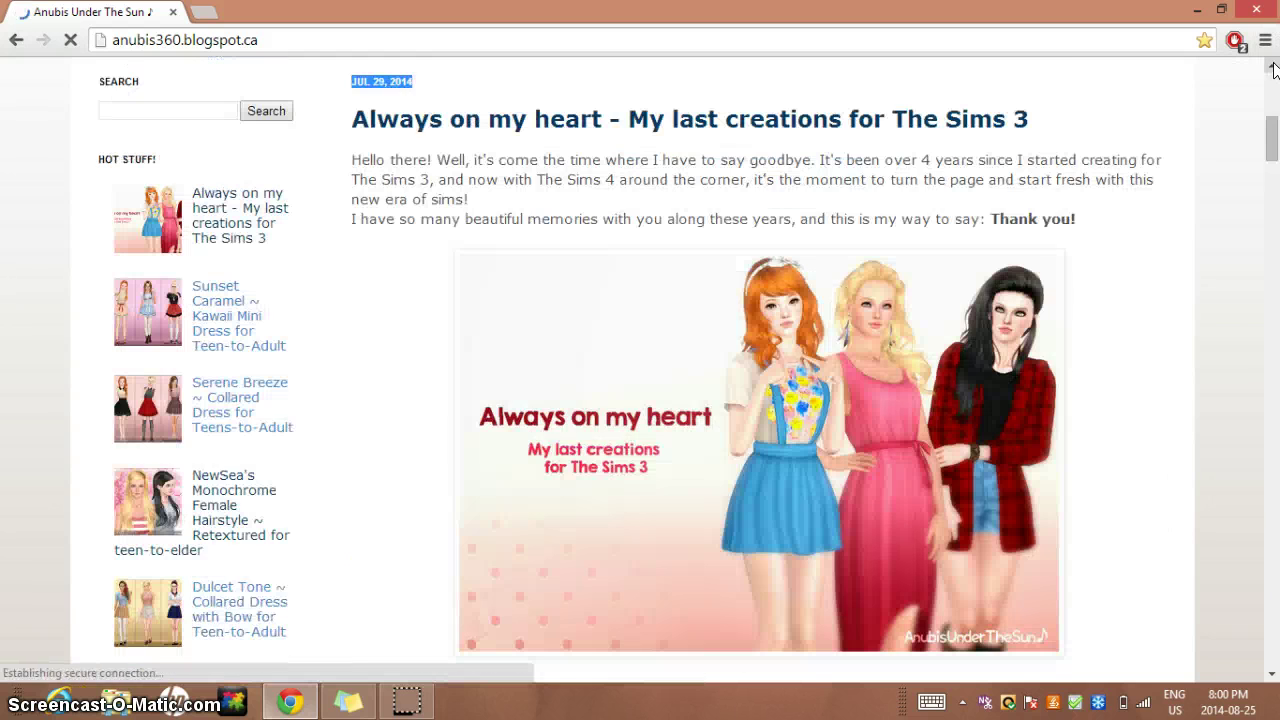
pyautogui.moveTo(1274, 152); pyautogui.dragTo(1274, 104)
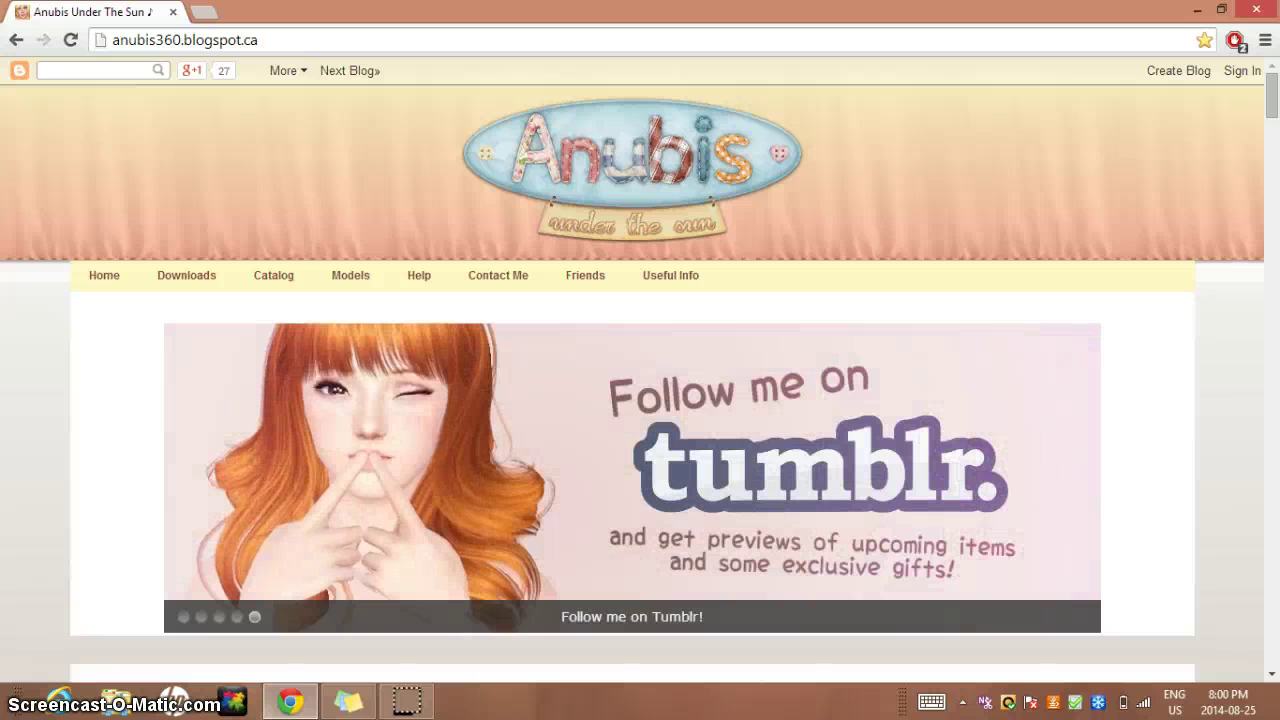
# Browse the hair downloads under Downloads > Hairs > By Creator > Others
pyautogui.moveTo(194, 285)
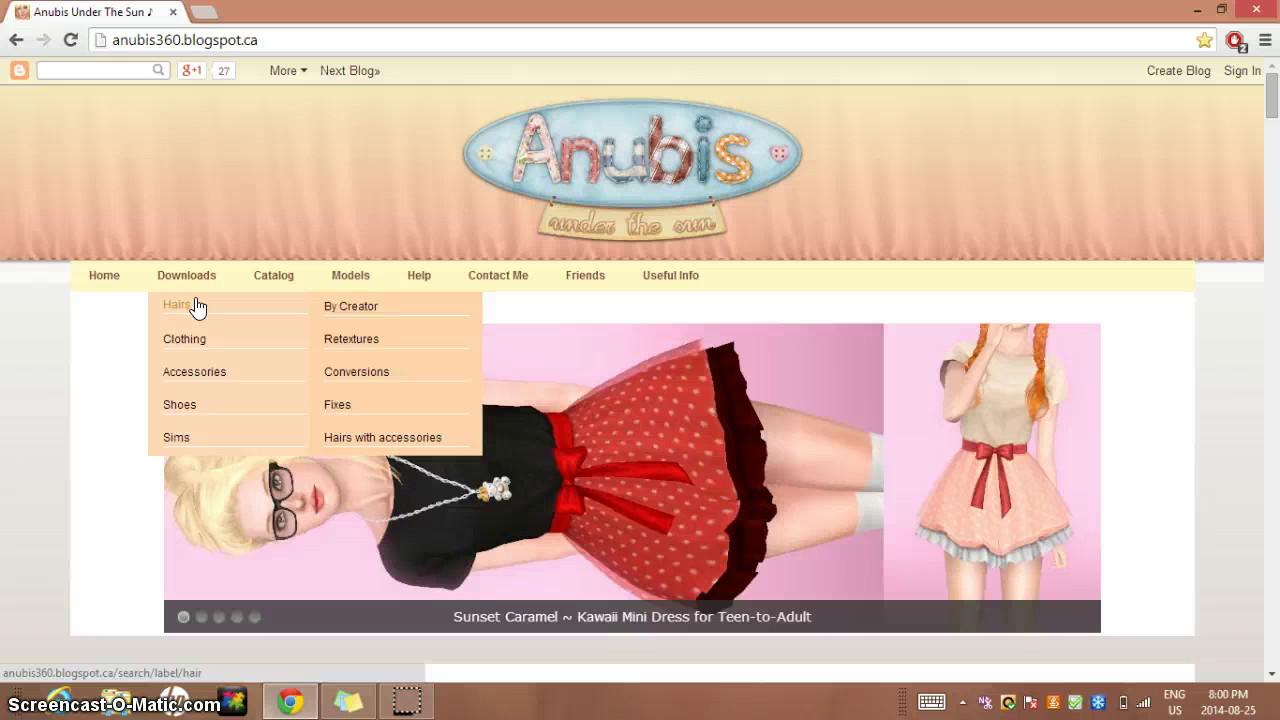
pyautogui.moveTo(366, 306)
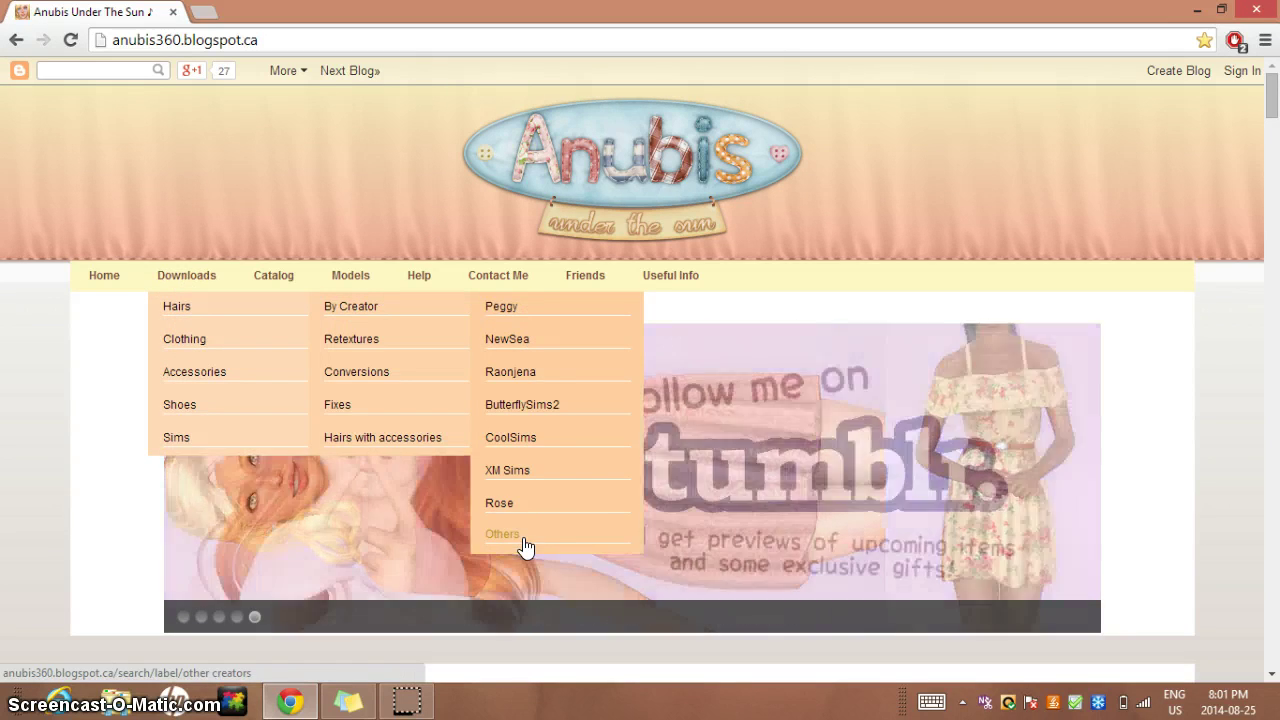
pyautogui.click(523, 540)
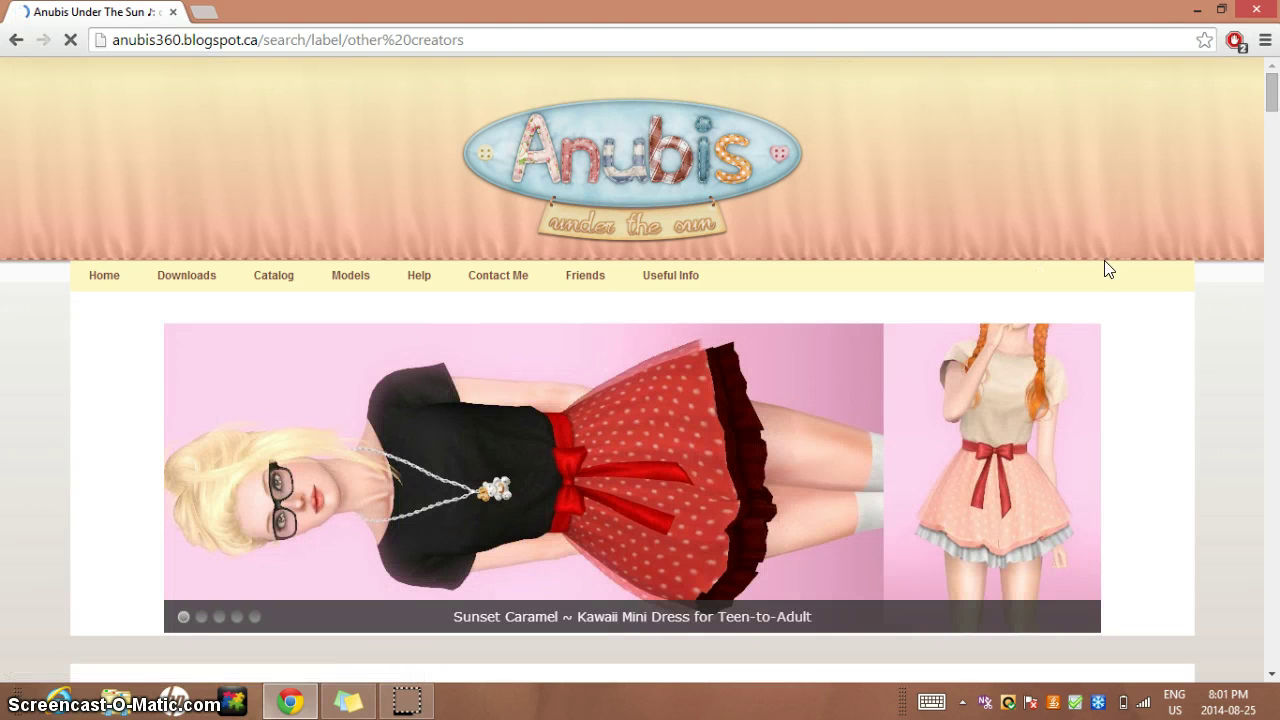
# Switch to the NewSea creator label page from the same By Creator menu
pyautogui.moveTo(1272, 100); pyautogui.dragTo(1272, 624)
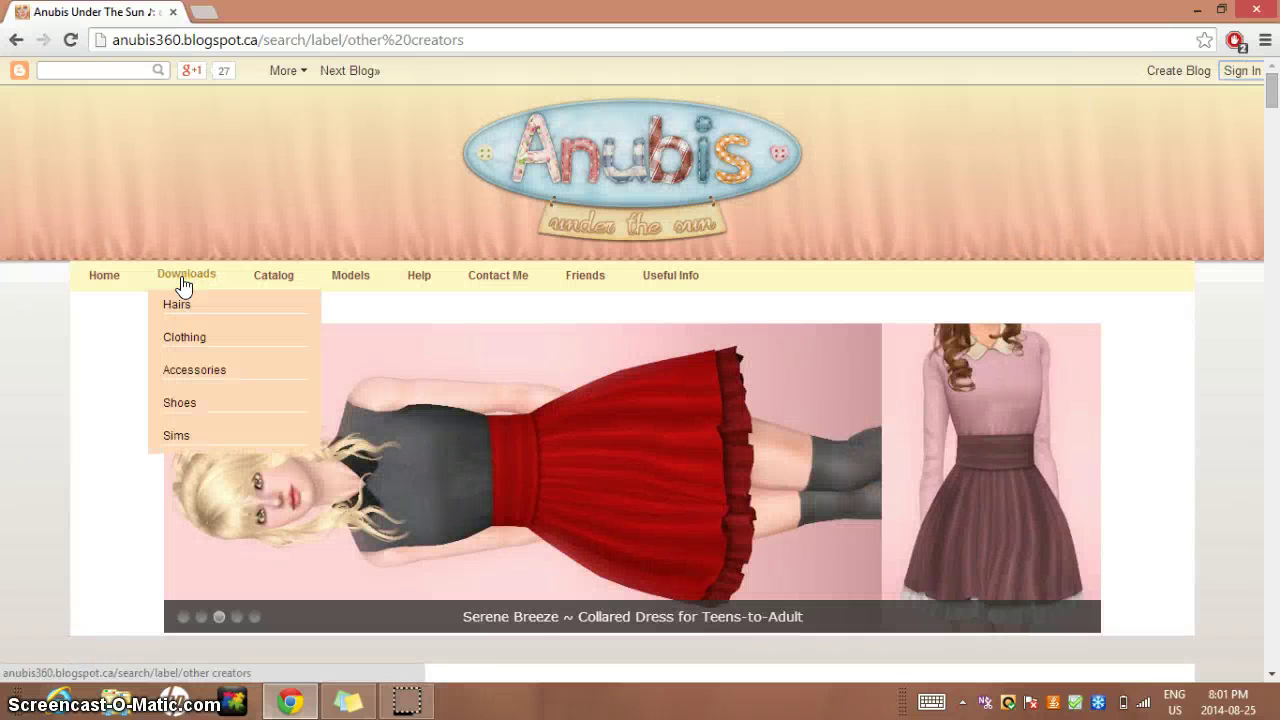
pyautogui.moveTo(346, 306)
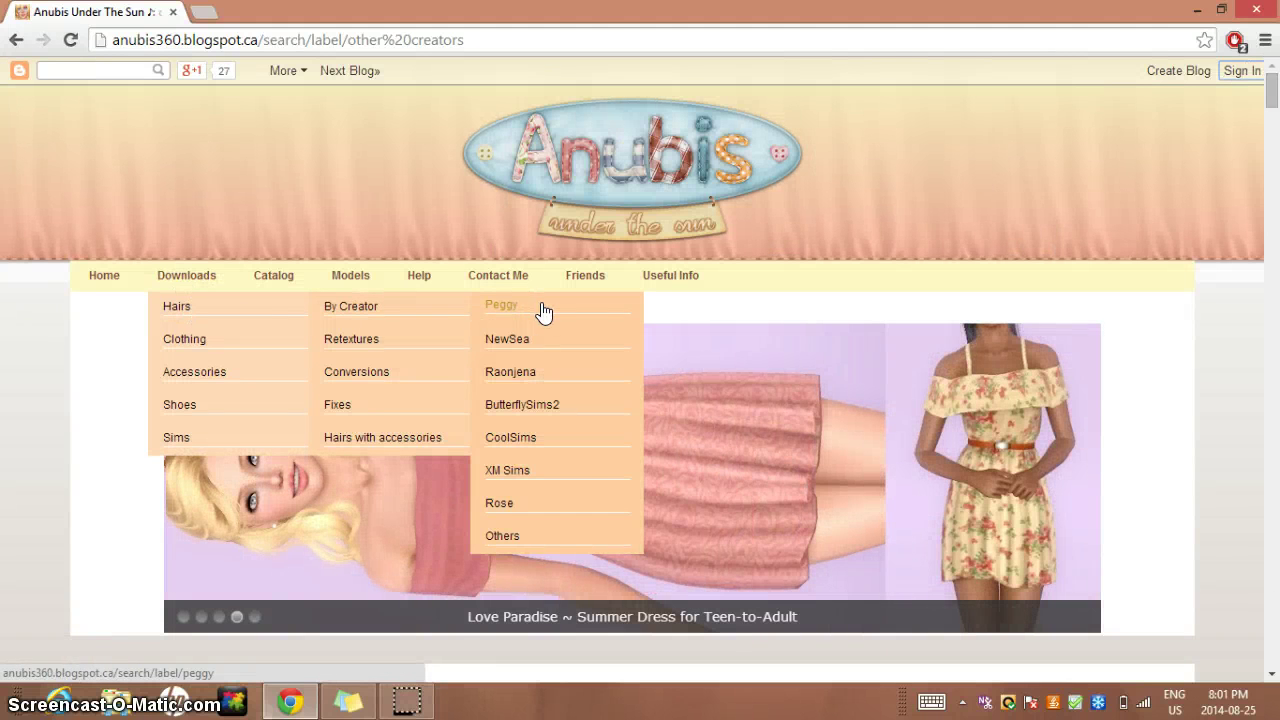
pyautogui.click(535, 336)
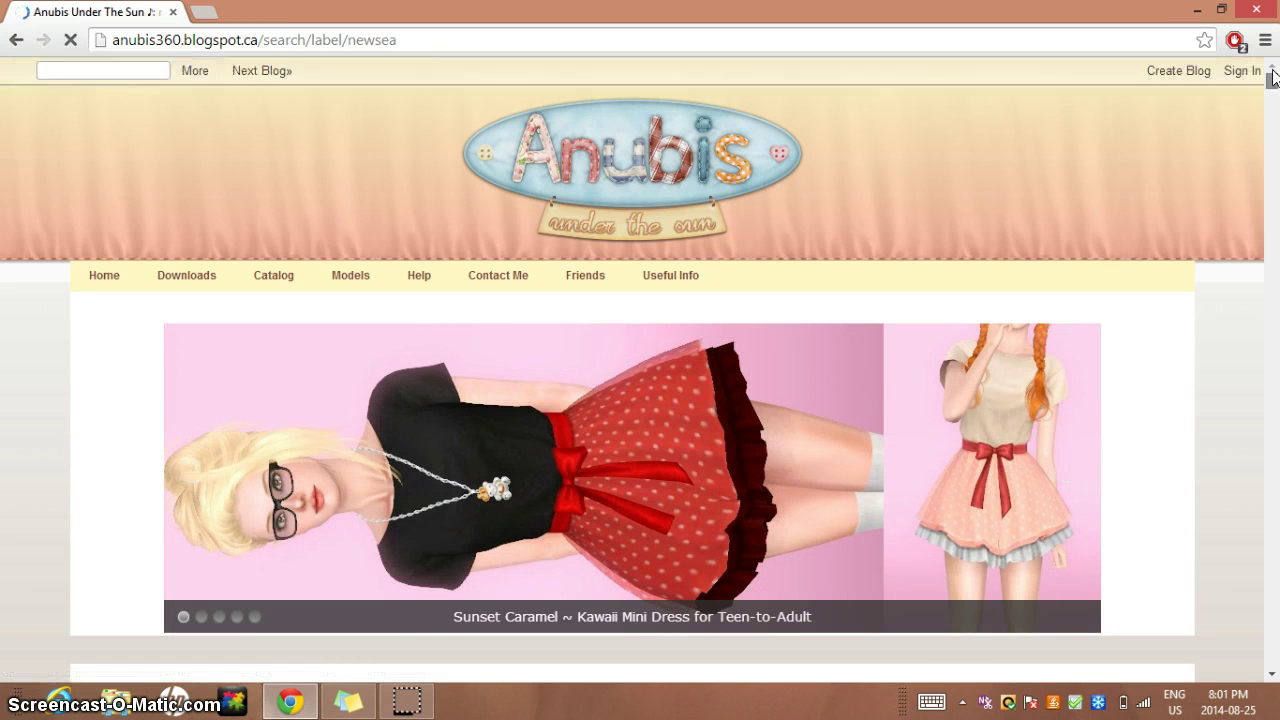
# Scroll through the NewSea posts and open 'Always on my heart - My last creations'
pyautogui.moveTo(1273, 78); pyautogui.dragTo(1272, 120)
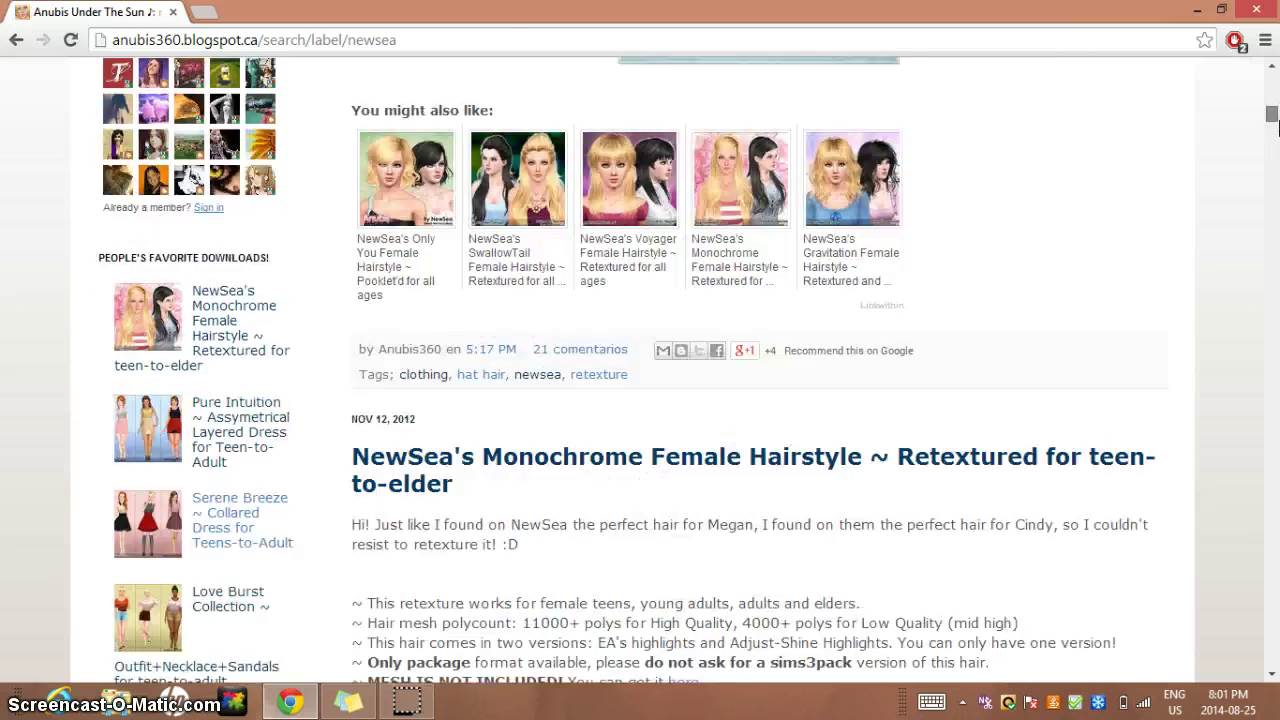
pyautogui.moveTo(1273, 118); pyautogui.dragTo(1276, 343)
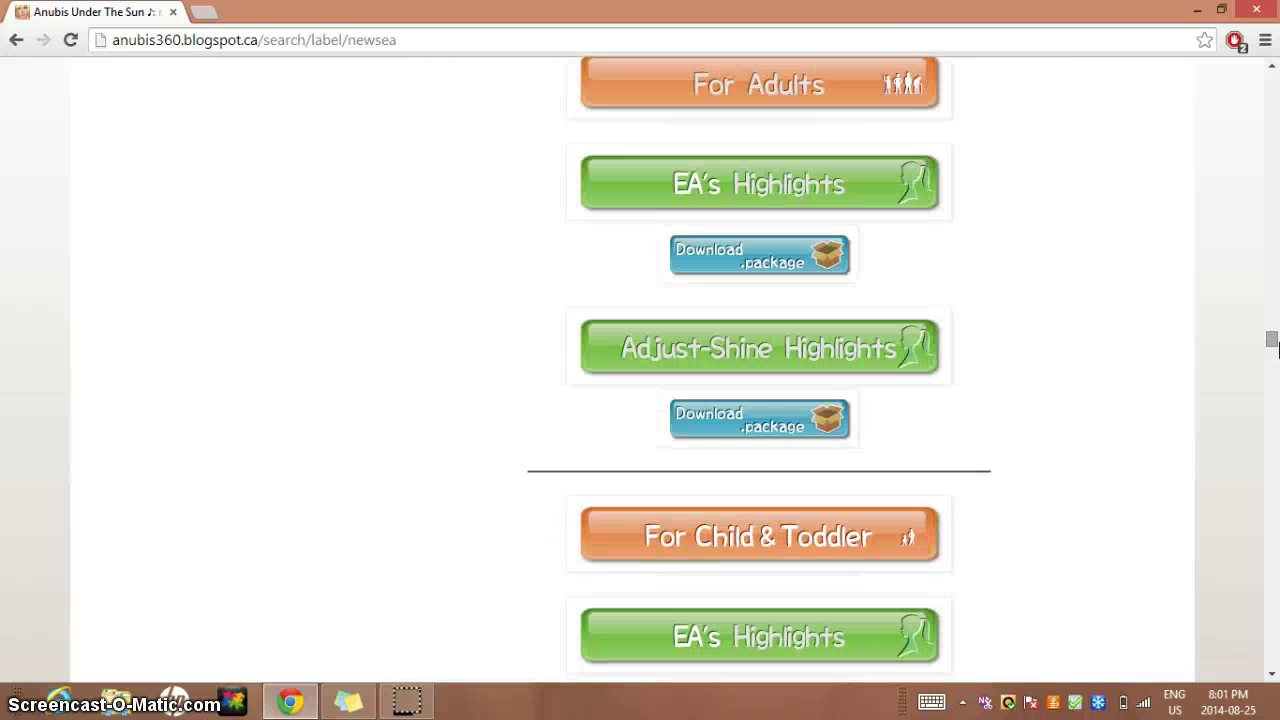
pyautogui.rightClick(1276, 343)
pyautogui.click(1180, 264)
pyautogui.moveTo(1271, 340)
pyautogui.mouseDown()
pyautogui.moveTo(1270, 308)
pyautogui.moveTo(1272, 337)
pyautogui.mouseUp()
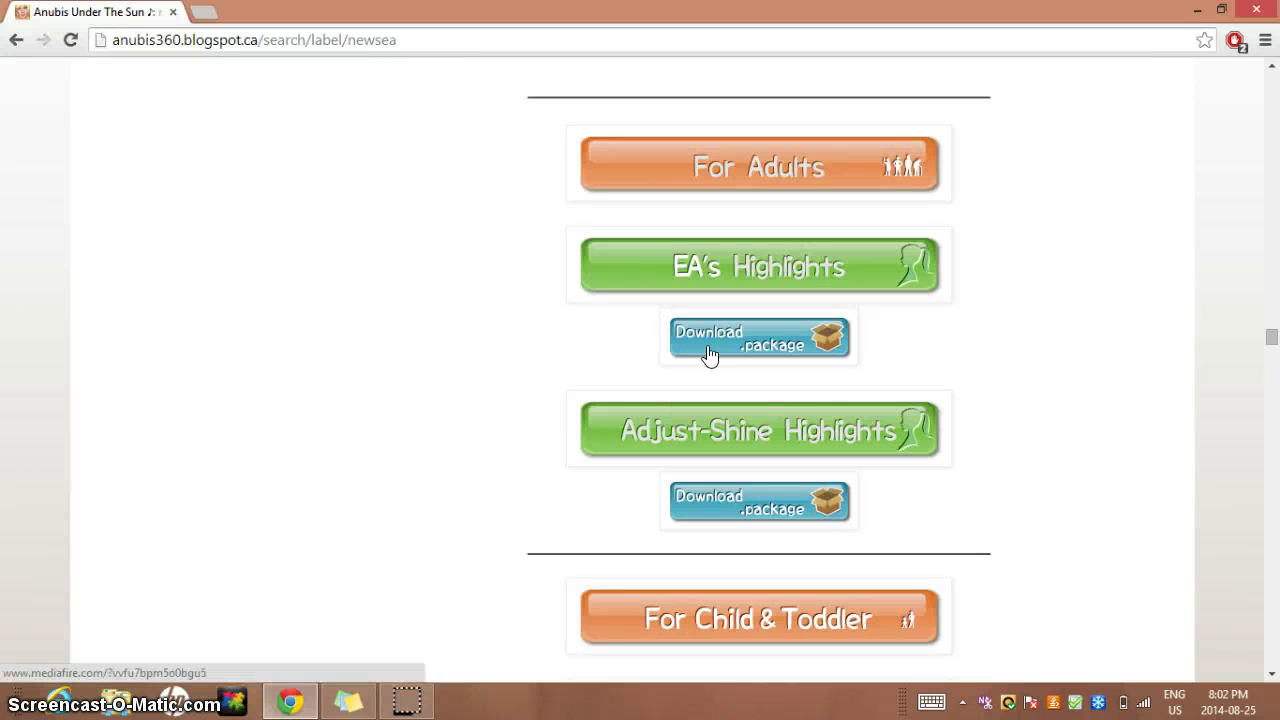
pyautogui.moveTo(1268, 340); pyautogui.dragTo(1276, 433)
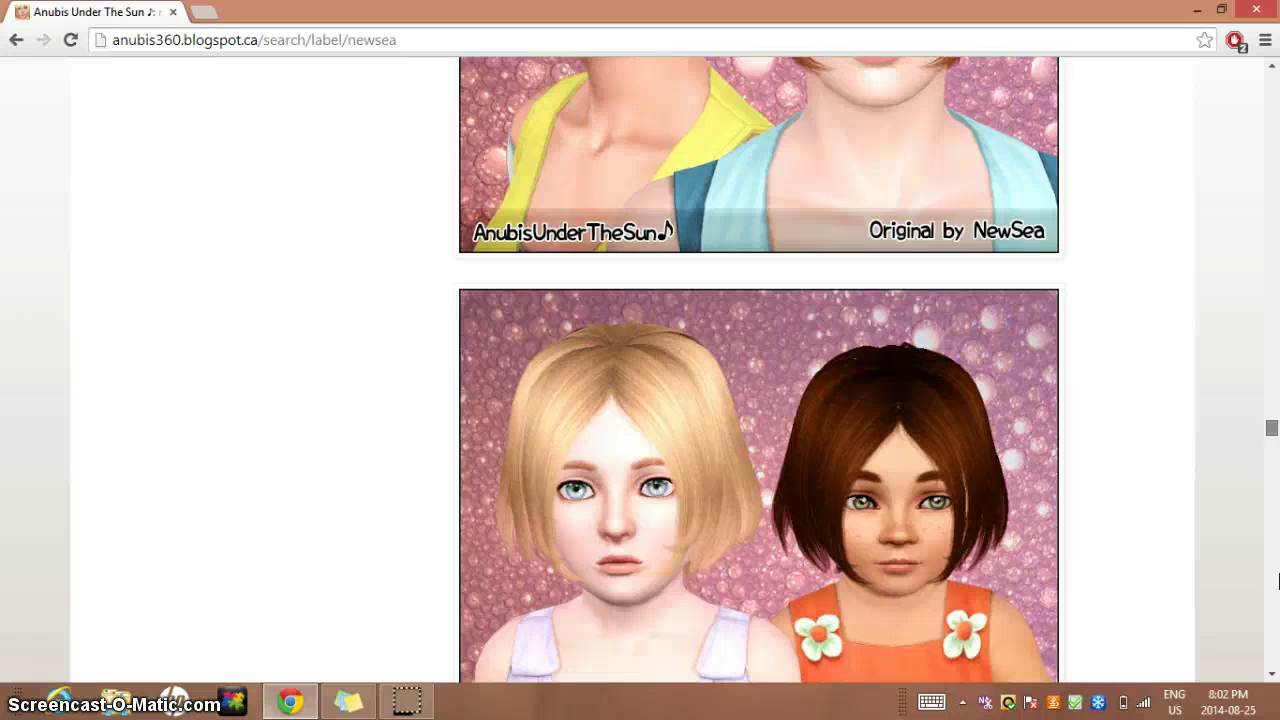
pyautogui.scroll(15, 853, 559)
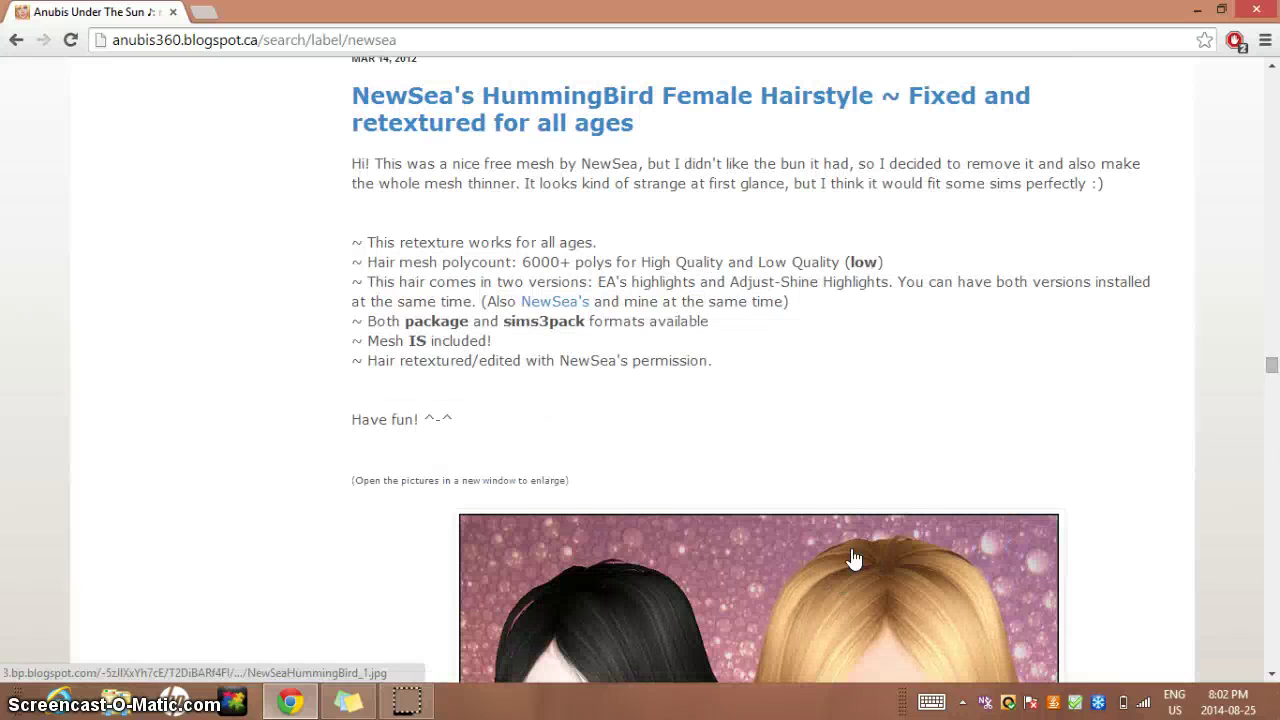
pyautogui.moveTo(1271, 365); pyautogui.dragTo(1270, 82)
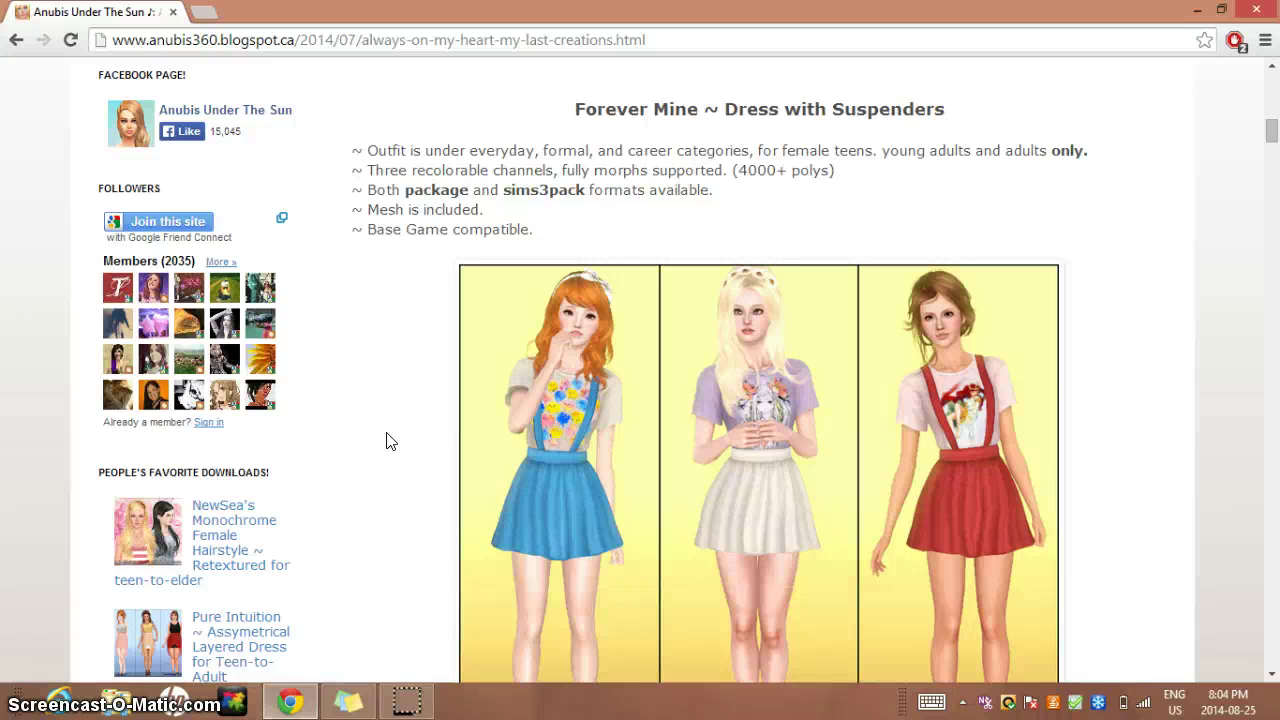
# Scroll to the Endlessly Together dress and follow its 'Download .sims3pack' link to MediaFire
pyautogui.moveTo(1272, 150); pyautogui.dragTo(1272, 344)
pyautogui.click(1273, 315)
pyautogui.scroll(8, 1273, 350)
pyautogui.click(1268, 366)
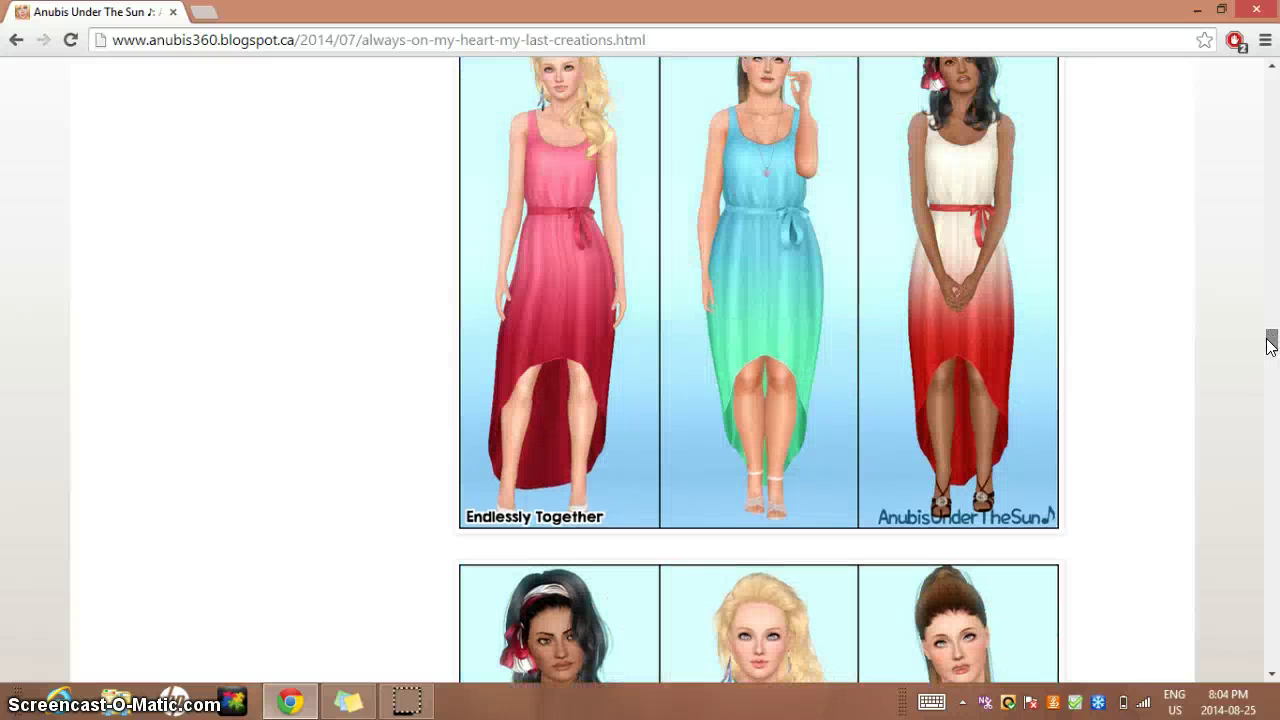
pyautogui.moveTo(1270, 343); pyautogui.dragTo(1272, 415)
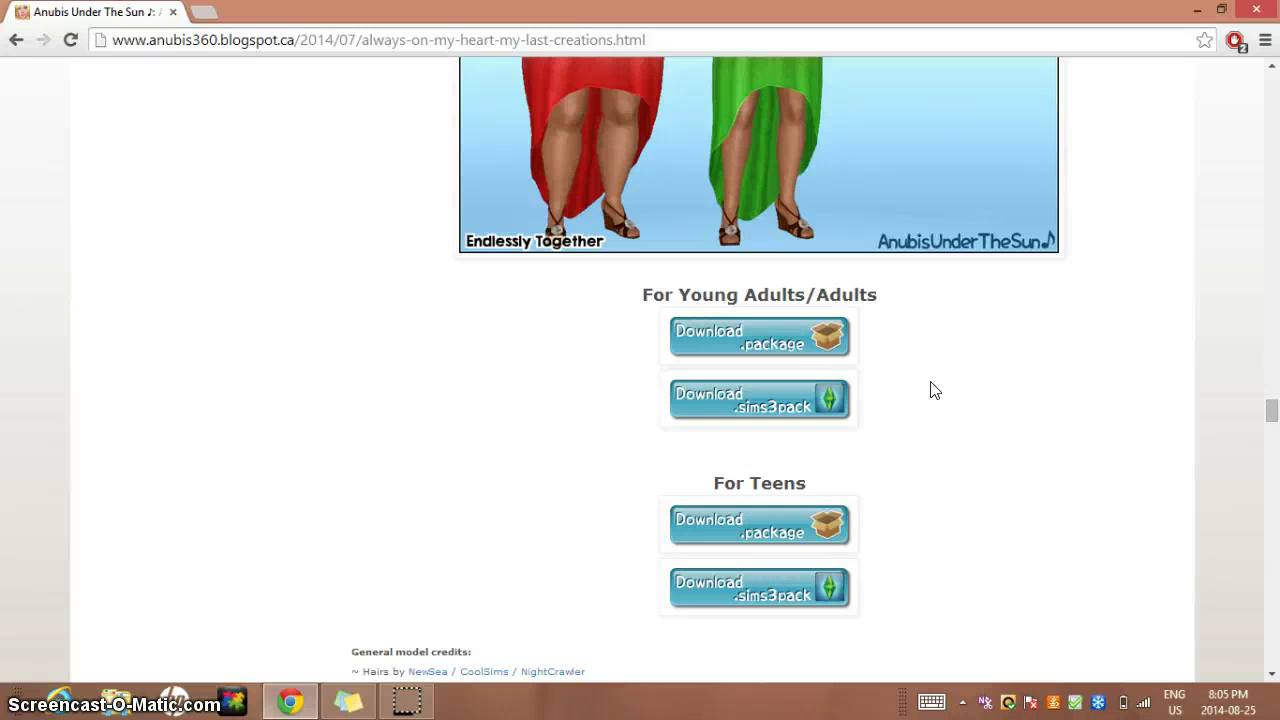
pyautogui.click(718, 393)
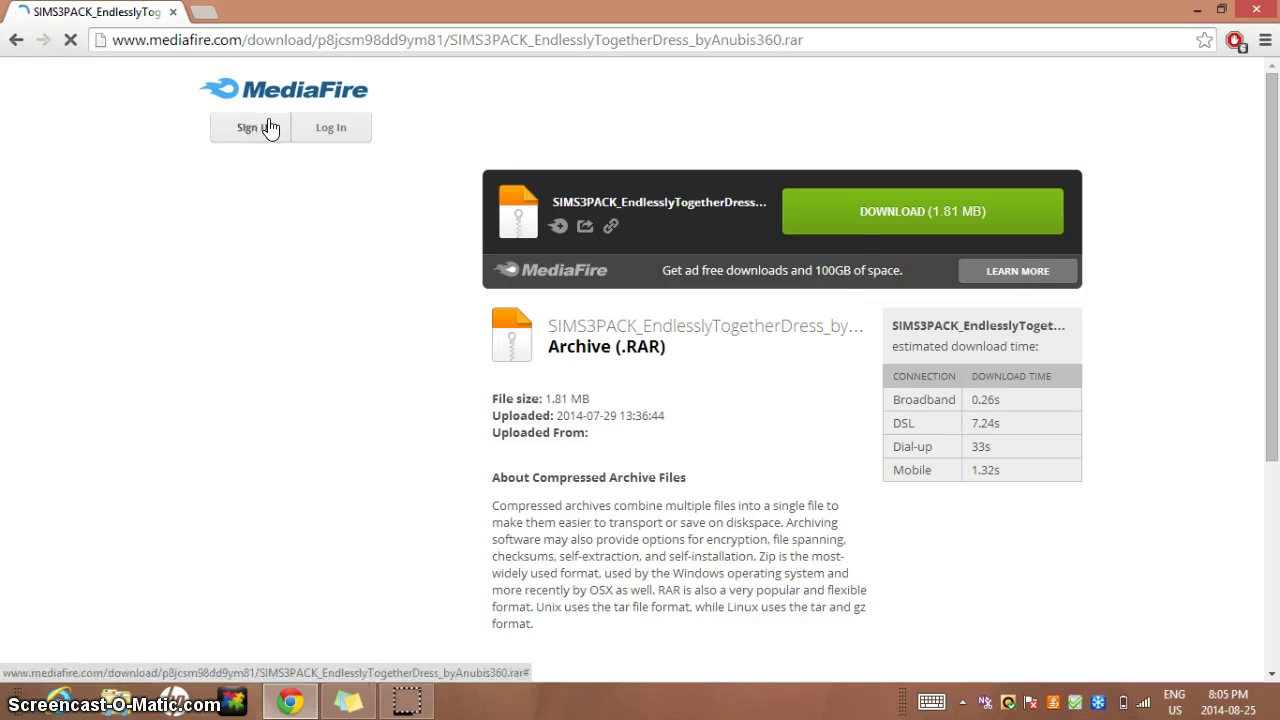
# Download the 1.81 MB Endlessly Together Dress RAR and open it in 7-Zip
pyautogui.click(850, 230)
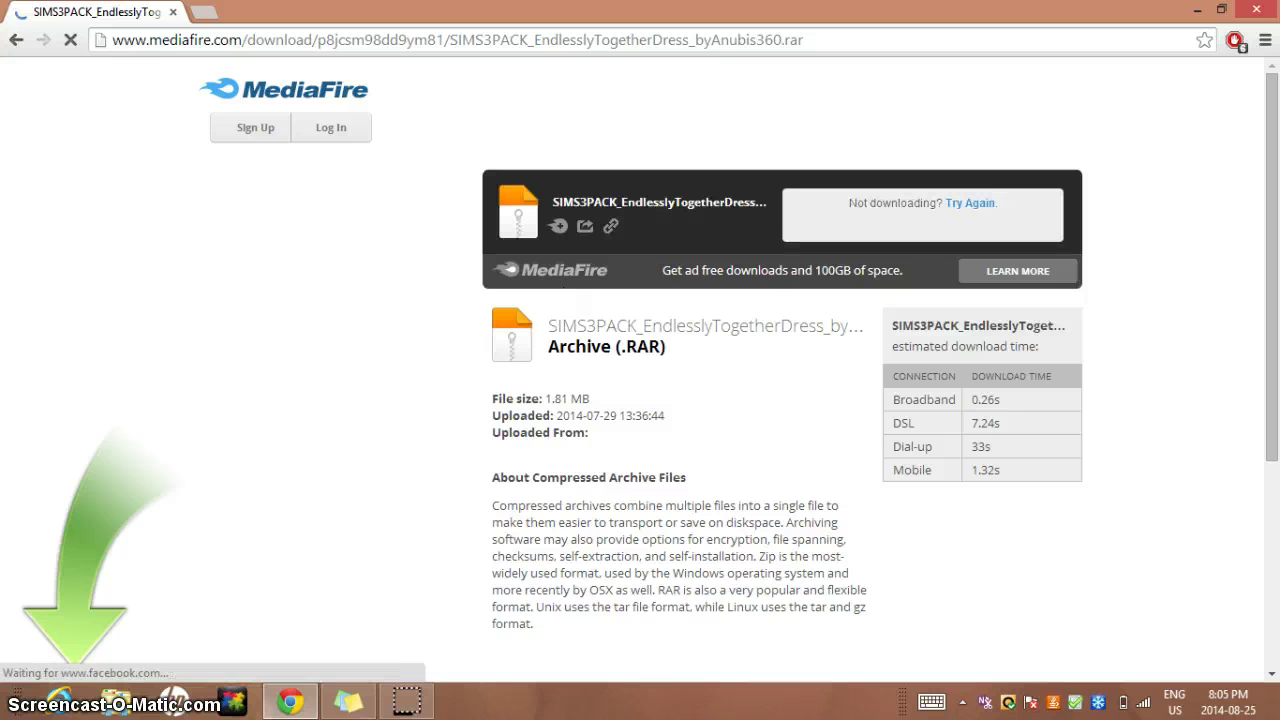
pyautogui.scroll(-3, 1262, 345)
pyautogui.scroll(3, 1262, 345)
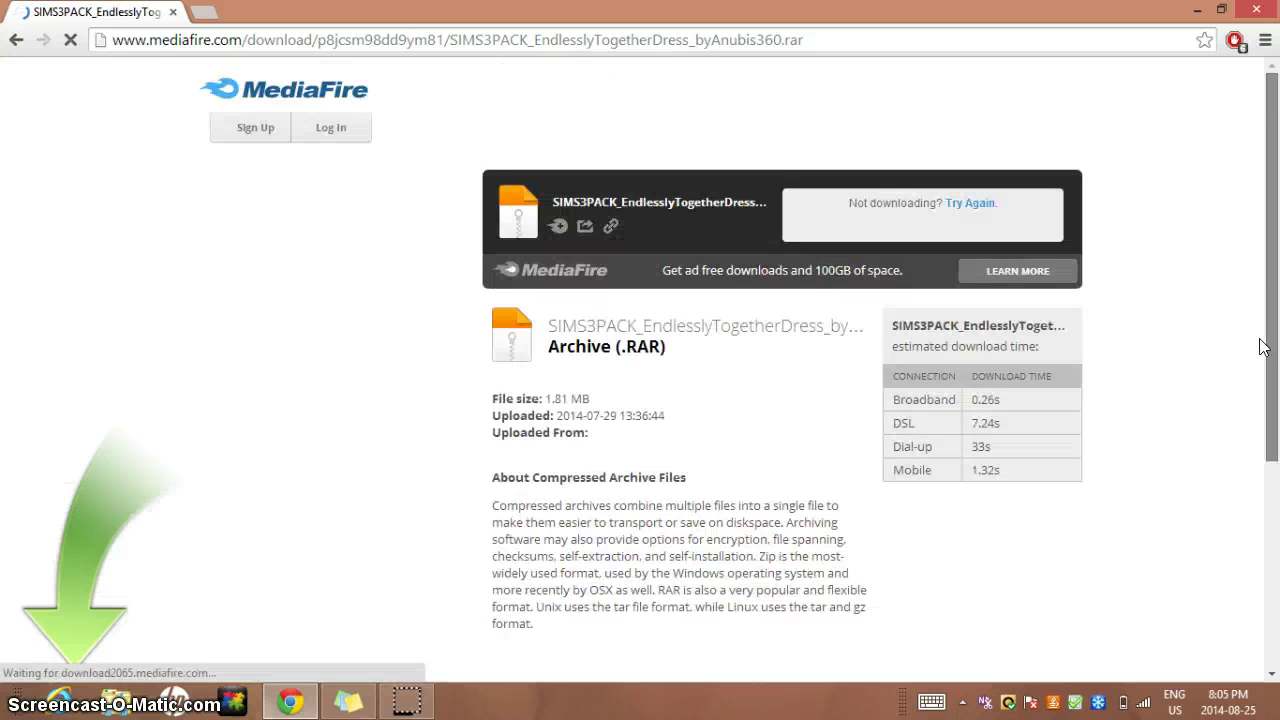
pyautogui.scroll(-1, 1180, 243)
pyautogui.scroll(1, 1180, 243)
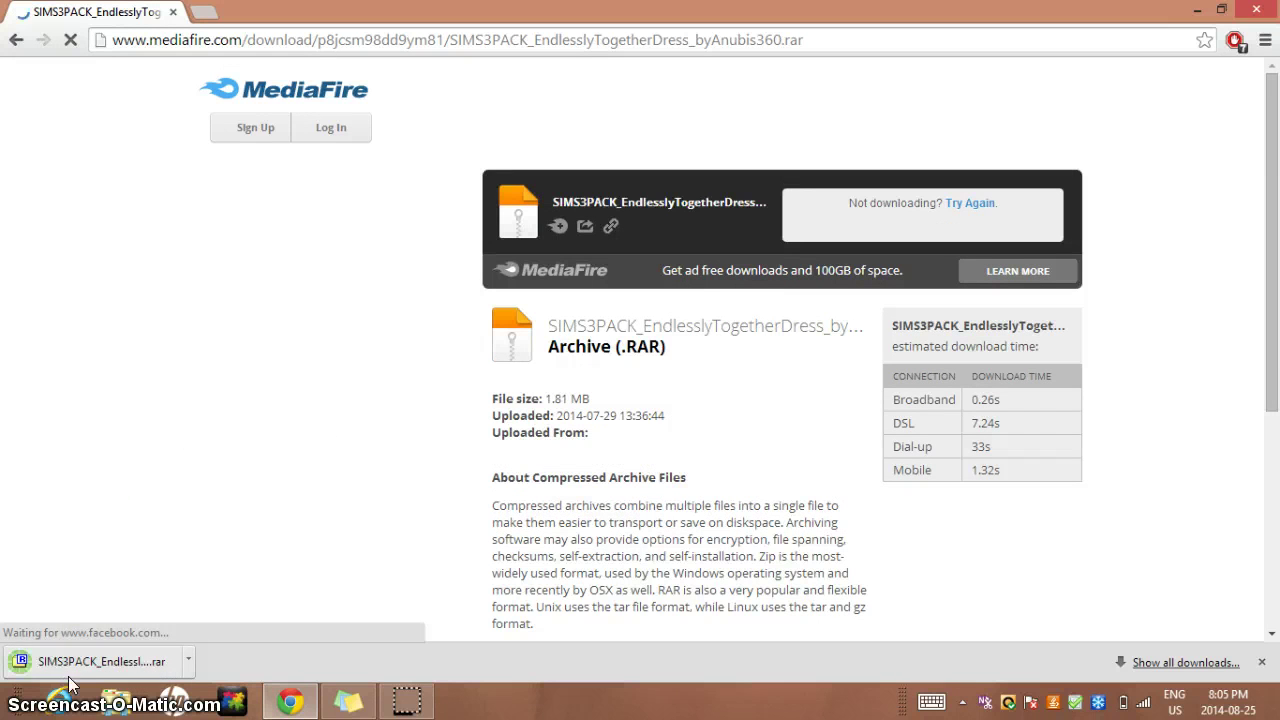
pyautogui.click(90, 662)
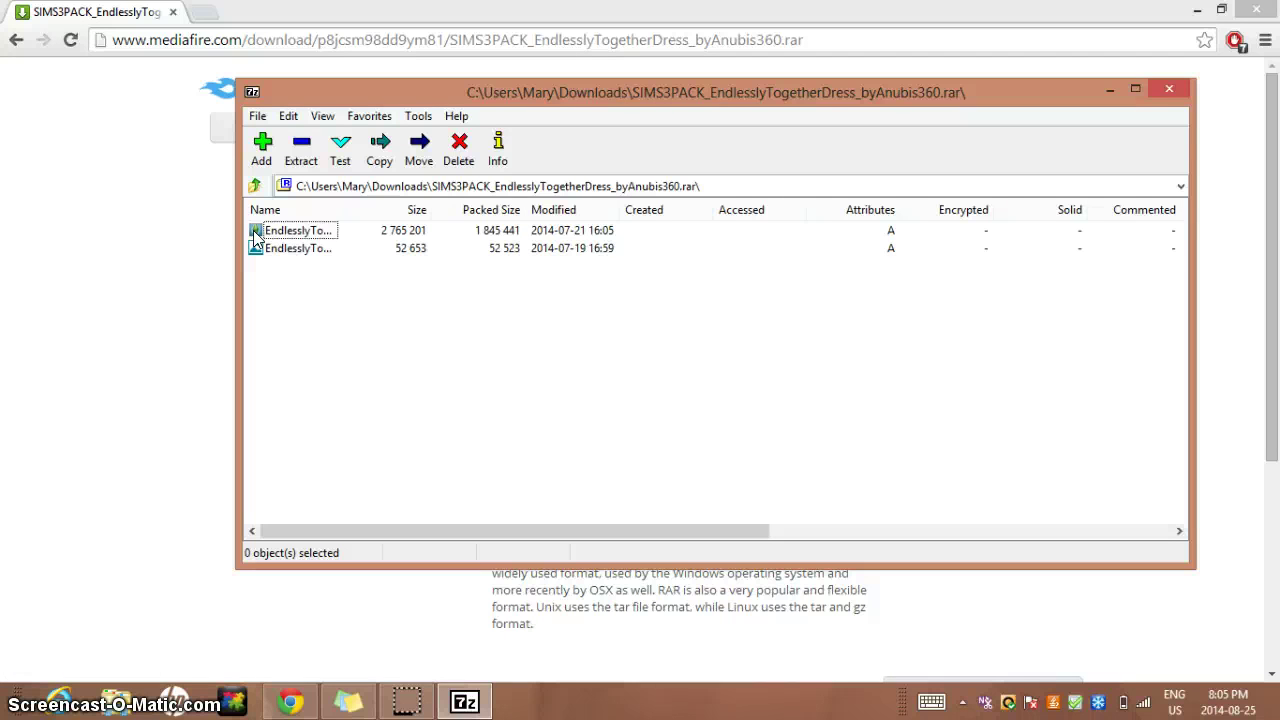
# Extract EndlesslyTogetherDress_byAnubis360.sims3pack into Downloads and close 7-Zip
pyautogui.click(306, 237)
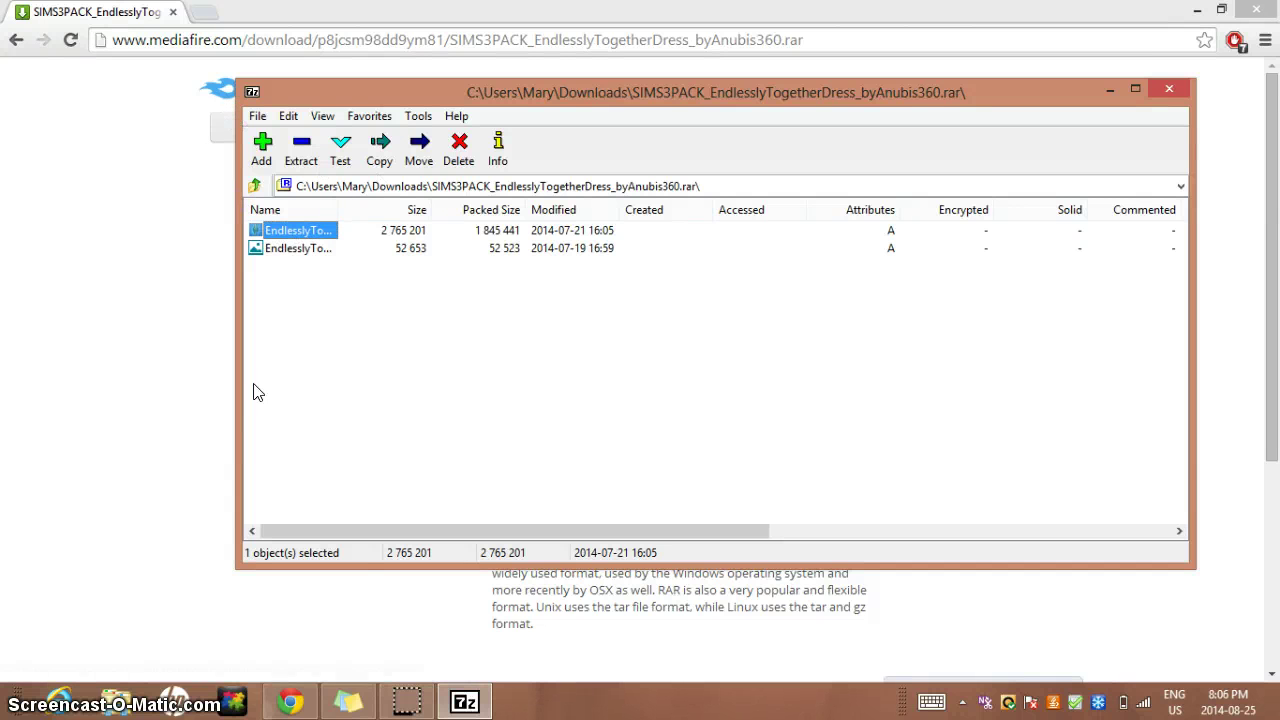
pyautogui.click(301, 150)
pyautogui.click(755, 448)
pyautogui.click(1186, 90)
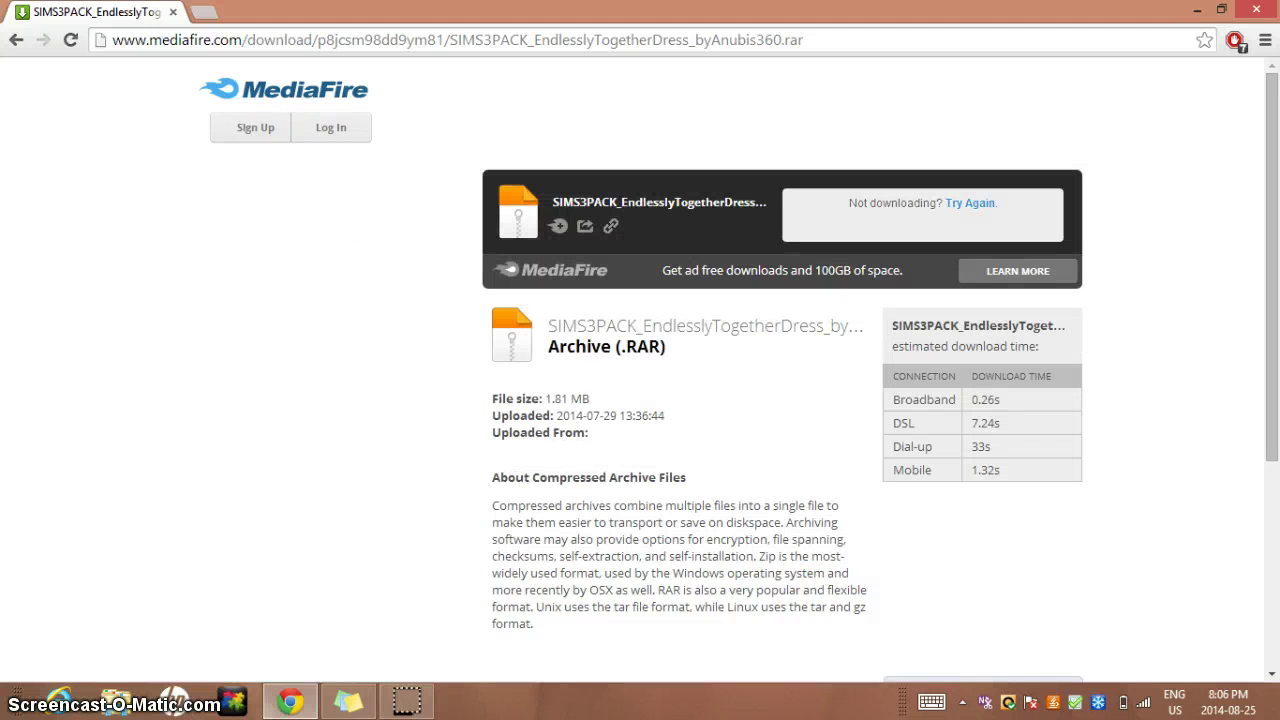
# Confirm the 2.63 MB dress file is in Downloads, then go to the Documents library
pyautogui.press('super+d')
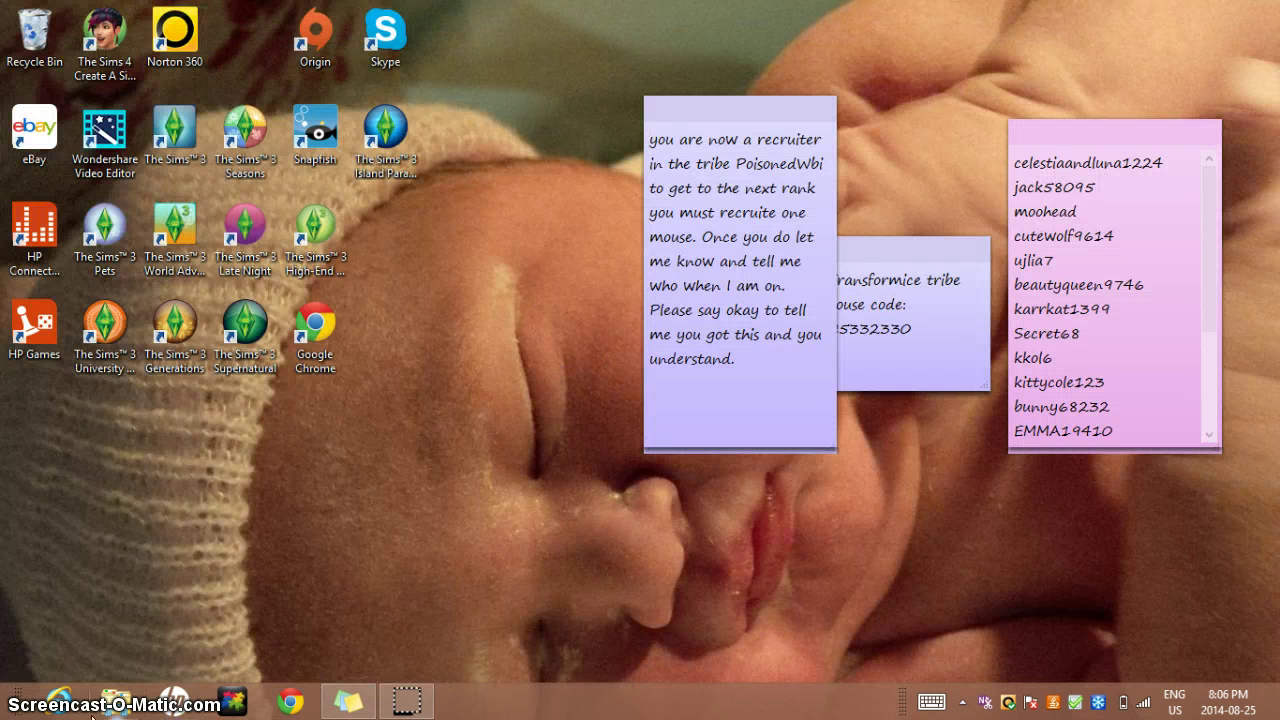
pyautogui.click(113, 702)
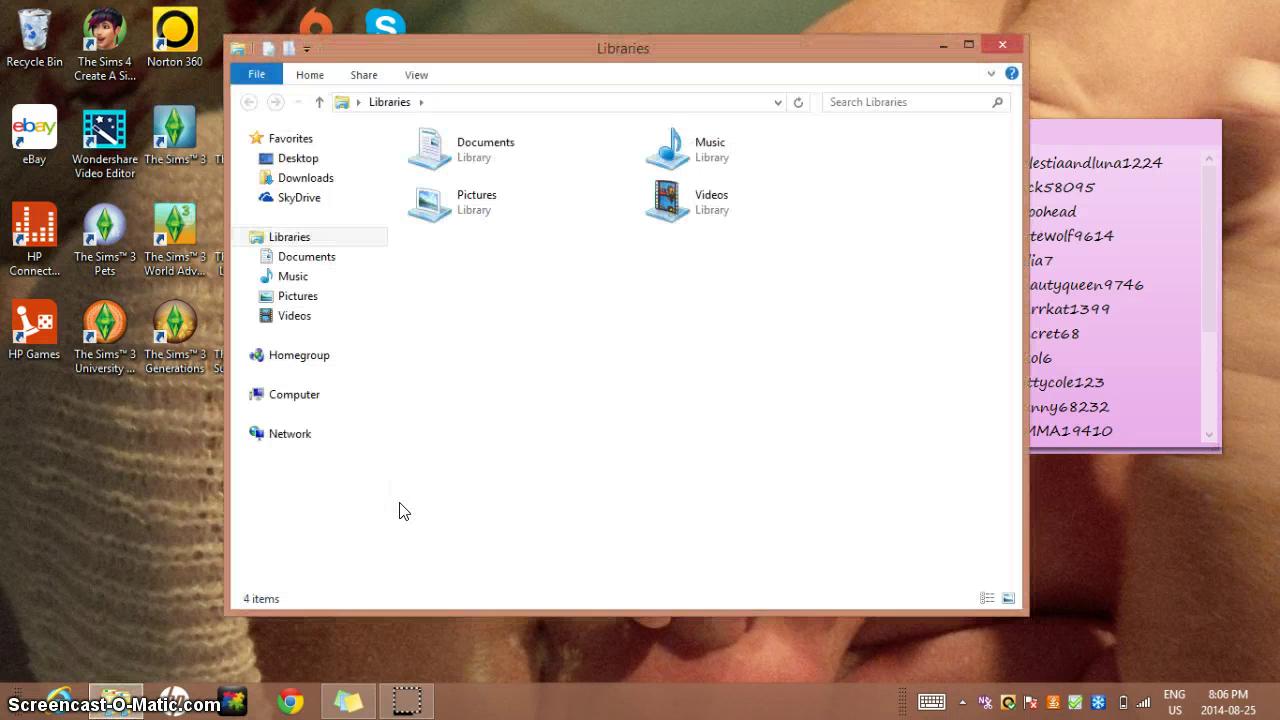
pyautogui.click(318, 180)
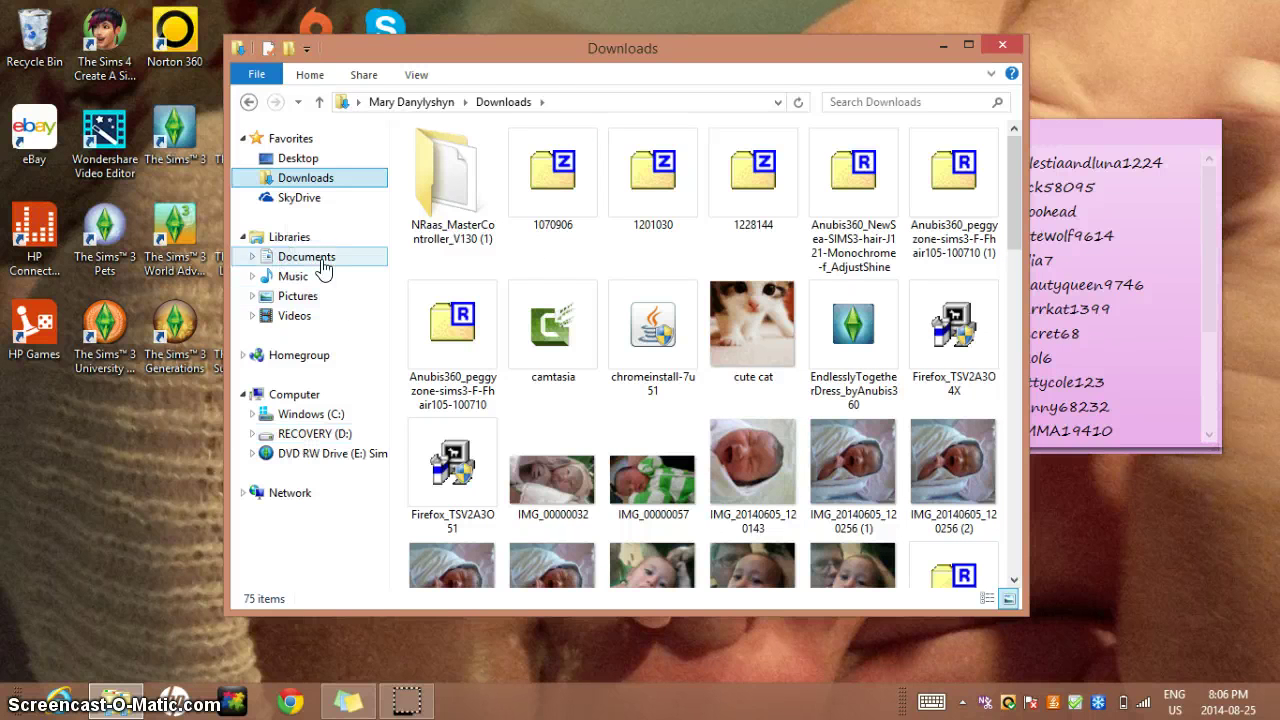
pyautogui.click(275, 241)
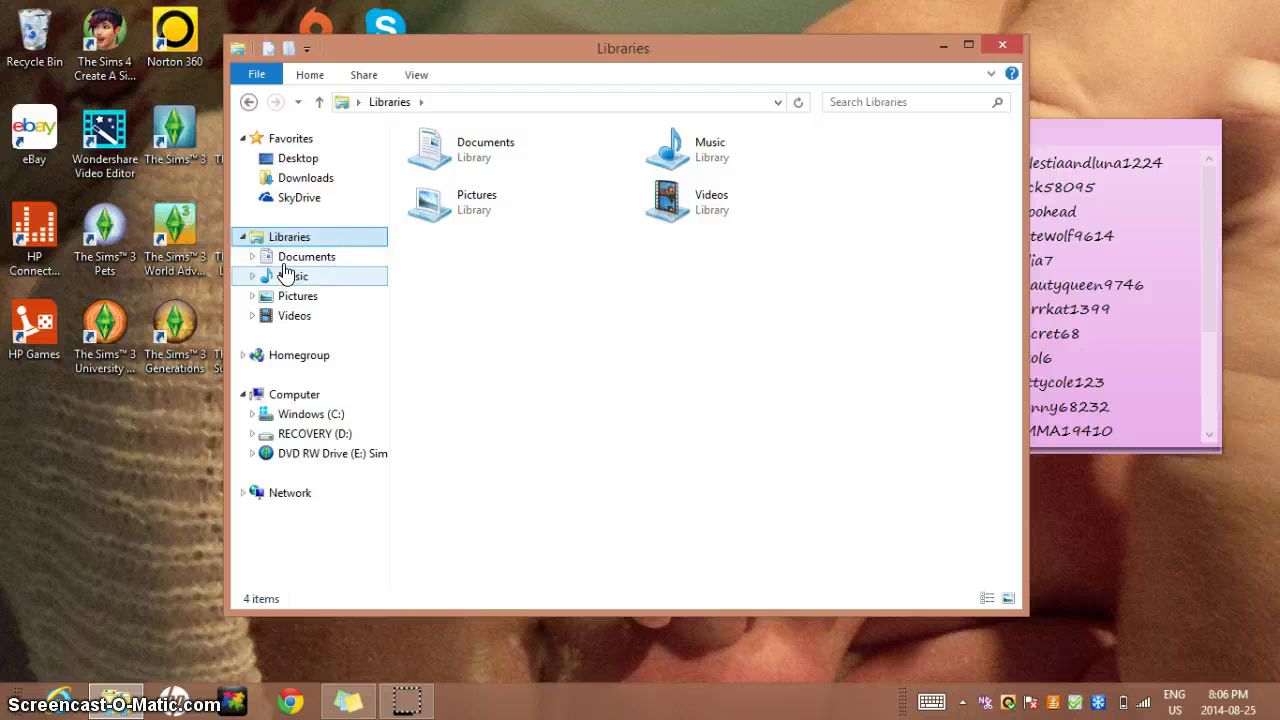
pyautogui.click(290, 259)
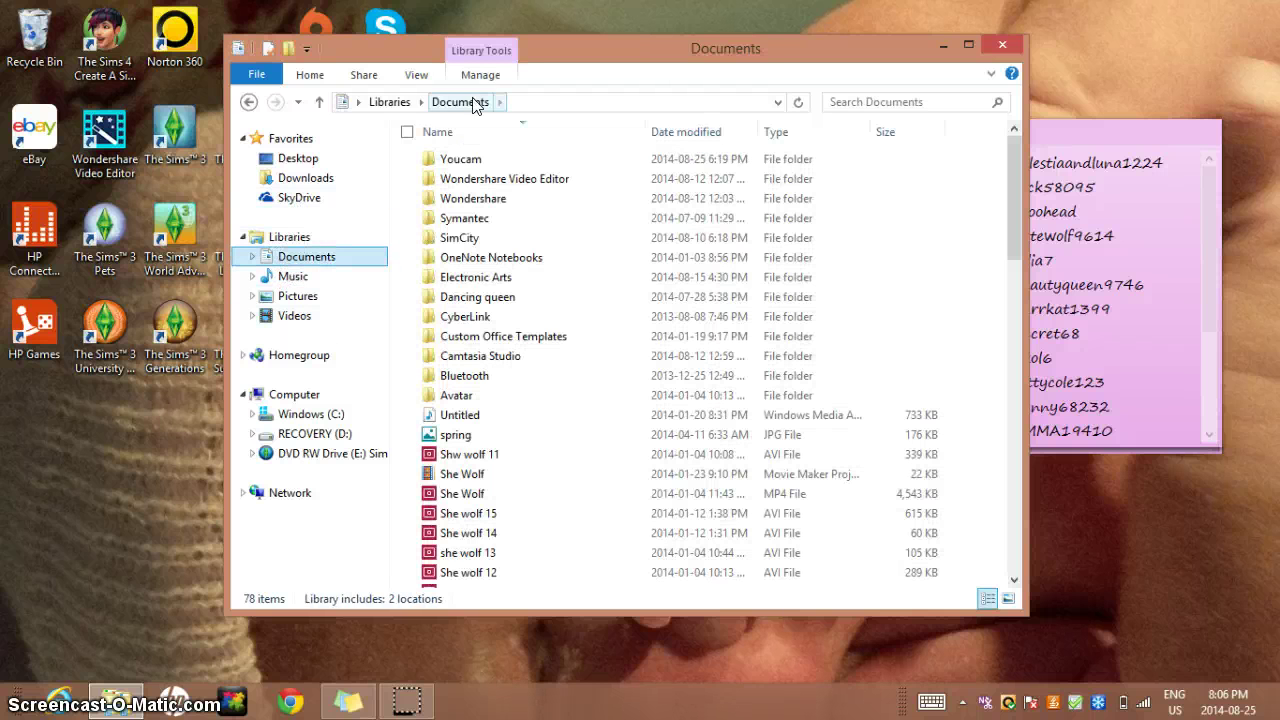
# Create a new folder inside Documents > Electronic Arts > The Sims 3
pyautogui.doubleClick(478, 284)
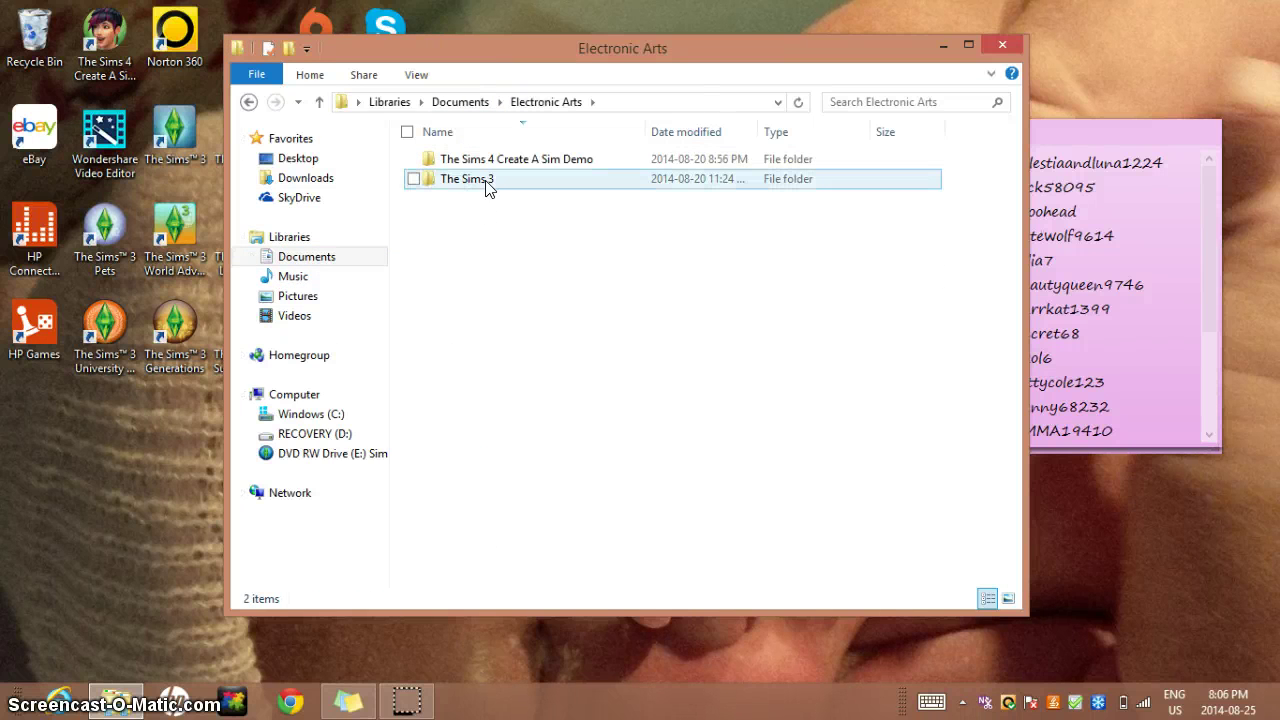
pyautogui.doubleClick(486, 186)
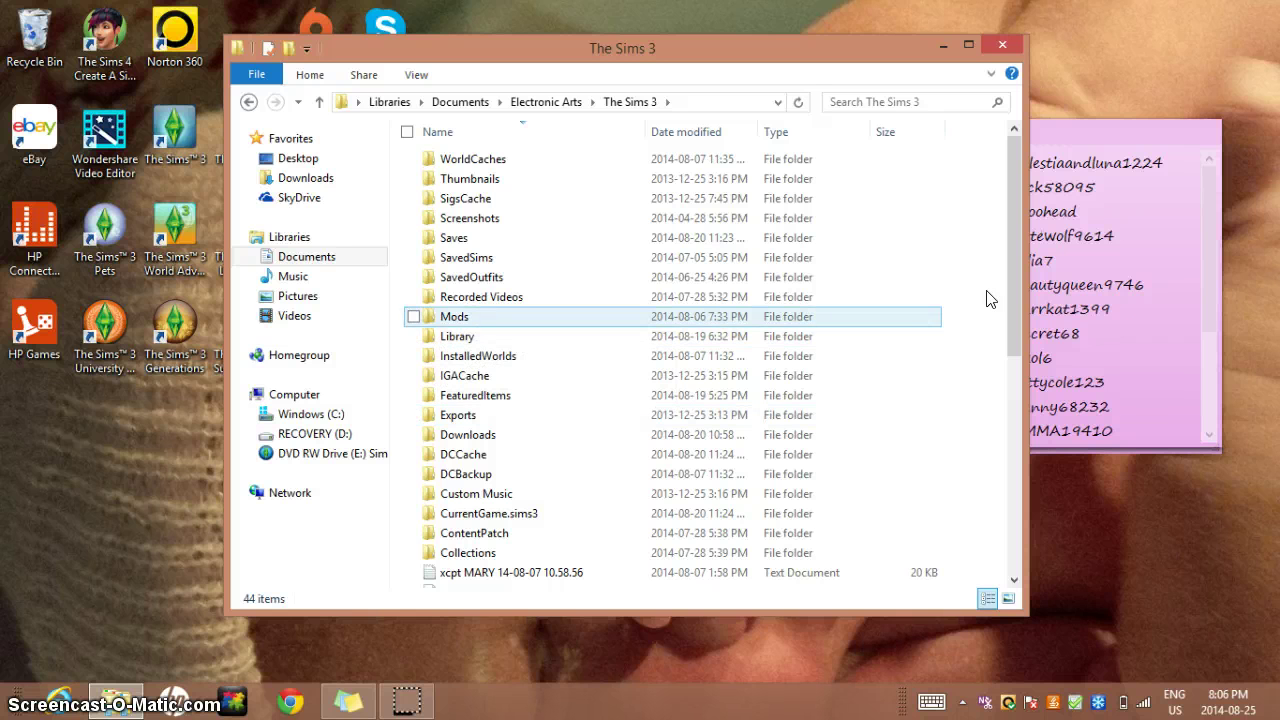
pyautogui.rightClick(980, 452)
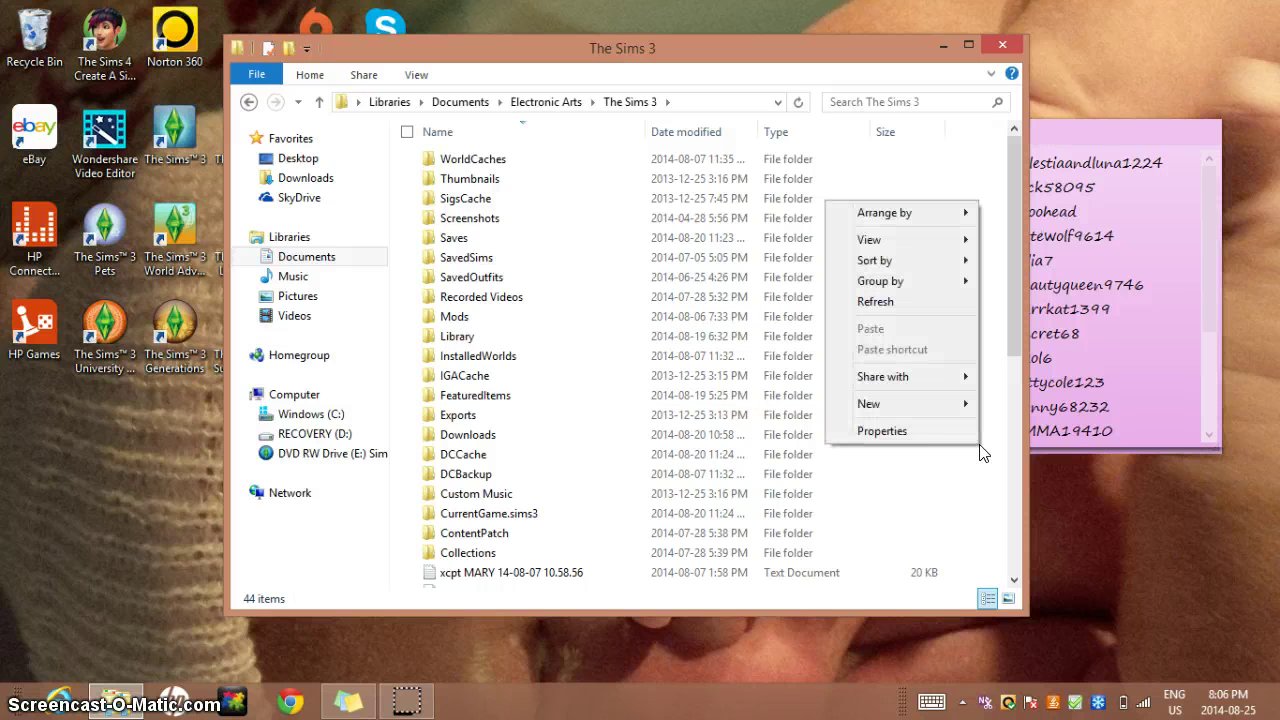
pyautogui.moveTo(904, 410)
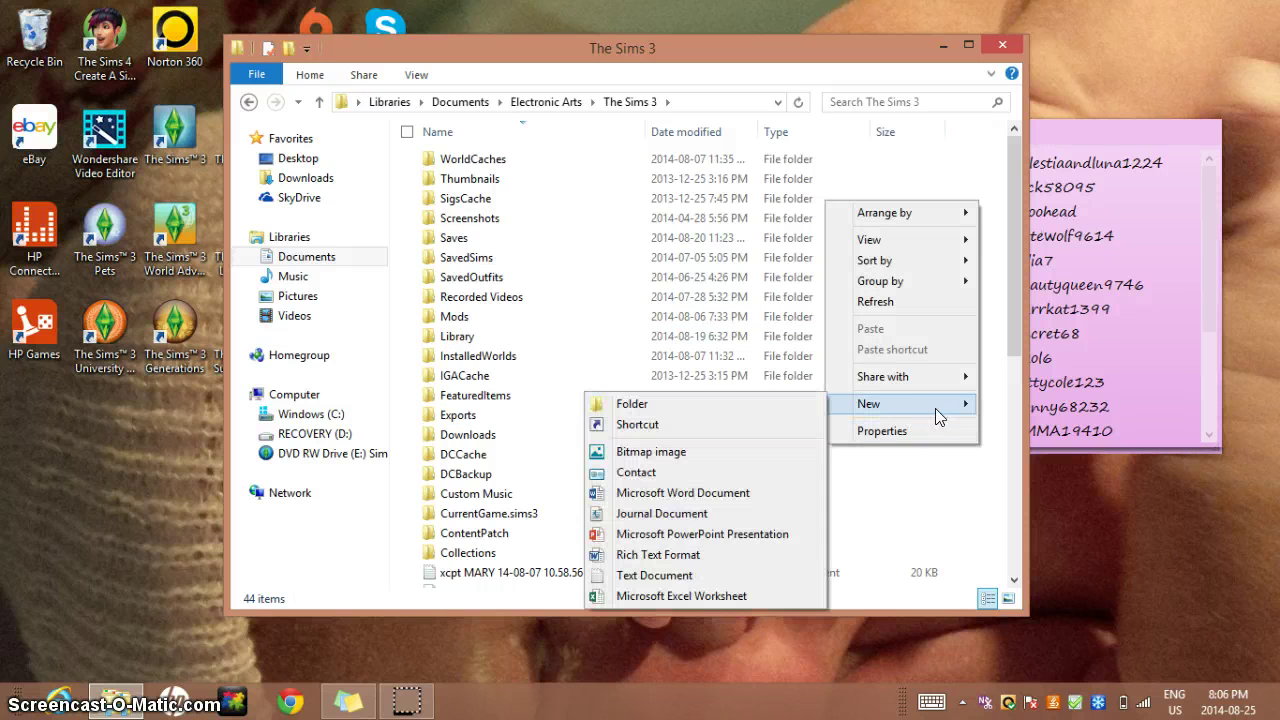
pyautogui.click(769, 409)
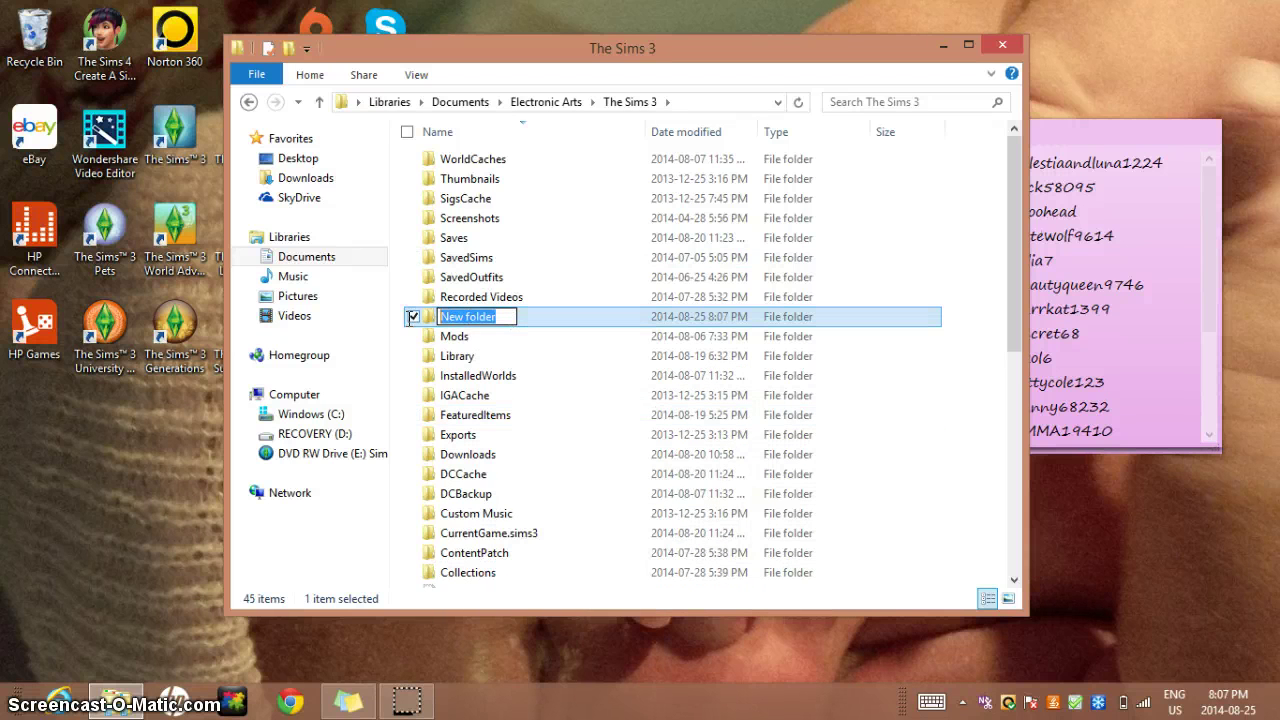
# Type and erase the name 'Mods', leaving the folder named 'New folder'
pyautogui.press('BackSpace')
pyautogui.write('Mods')
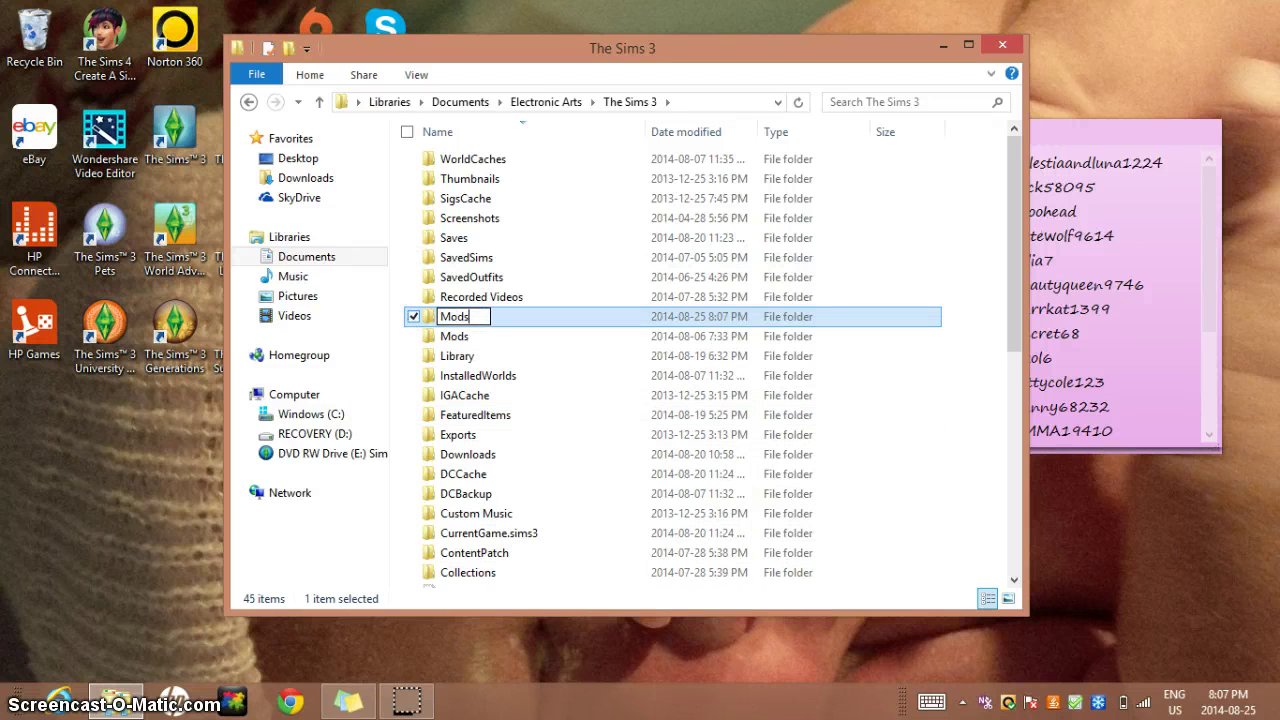
pyautogui.press('BackSpace')
pyautogui.press('BackSpace')
pyautogui.press('BackSpace')
pyautogui.press('BackSpace')
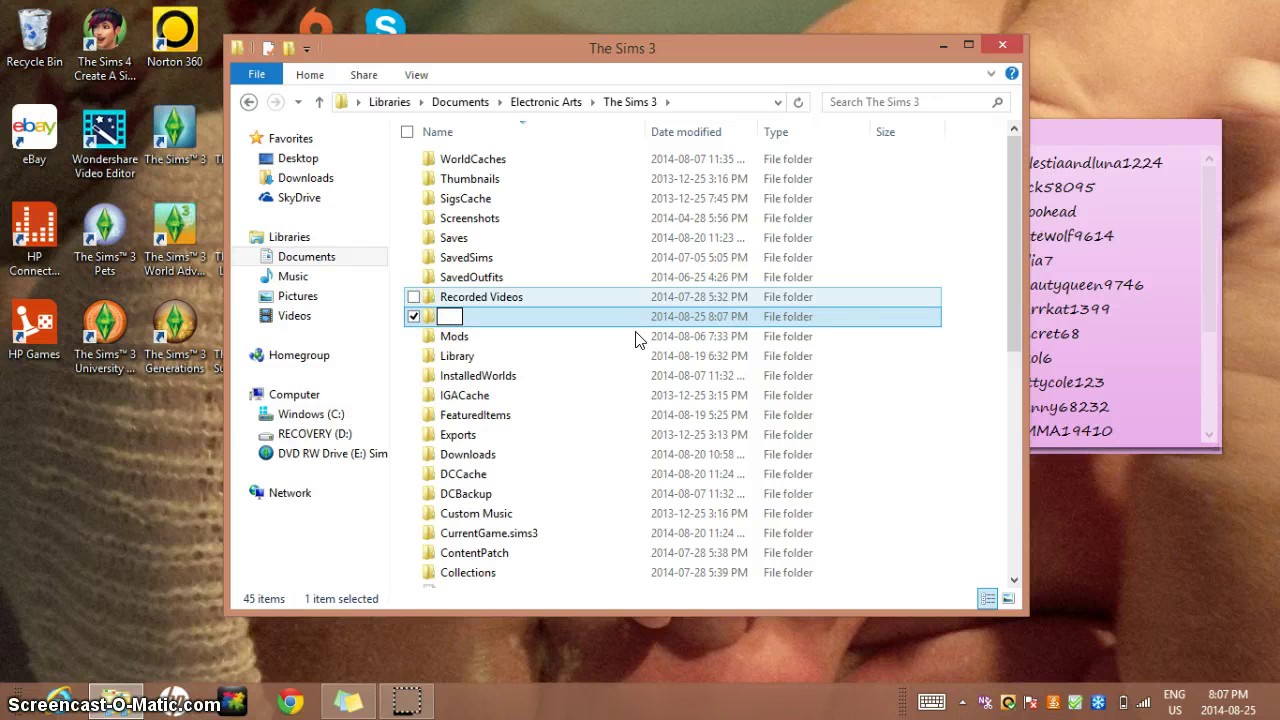
pyautogui.click(551, 320)
pyautogui.rightClick(550, 315)
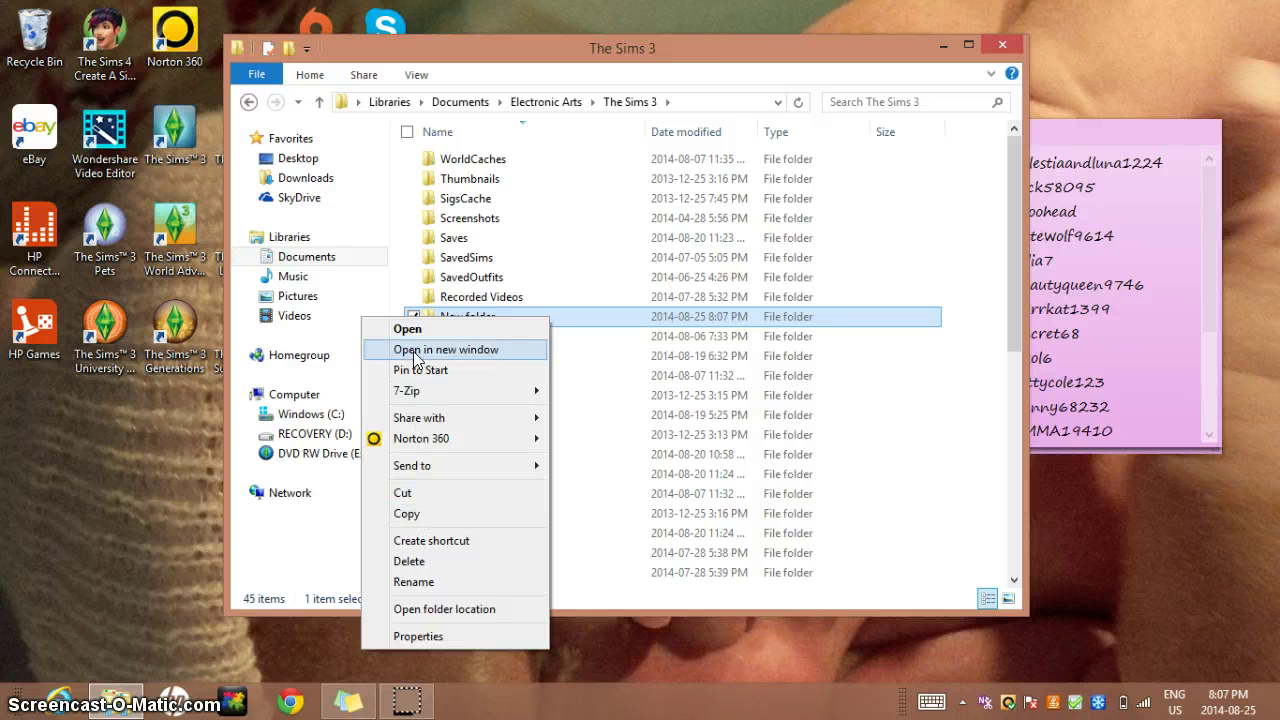
# Delete the extra 'New folder' and open the existing Mods folder
pyautogui.click(406, 563)
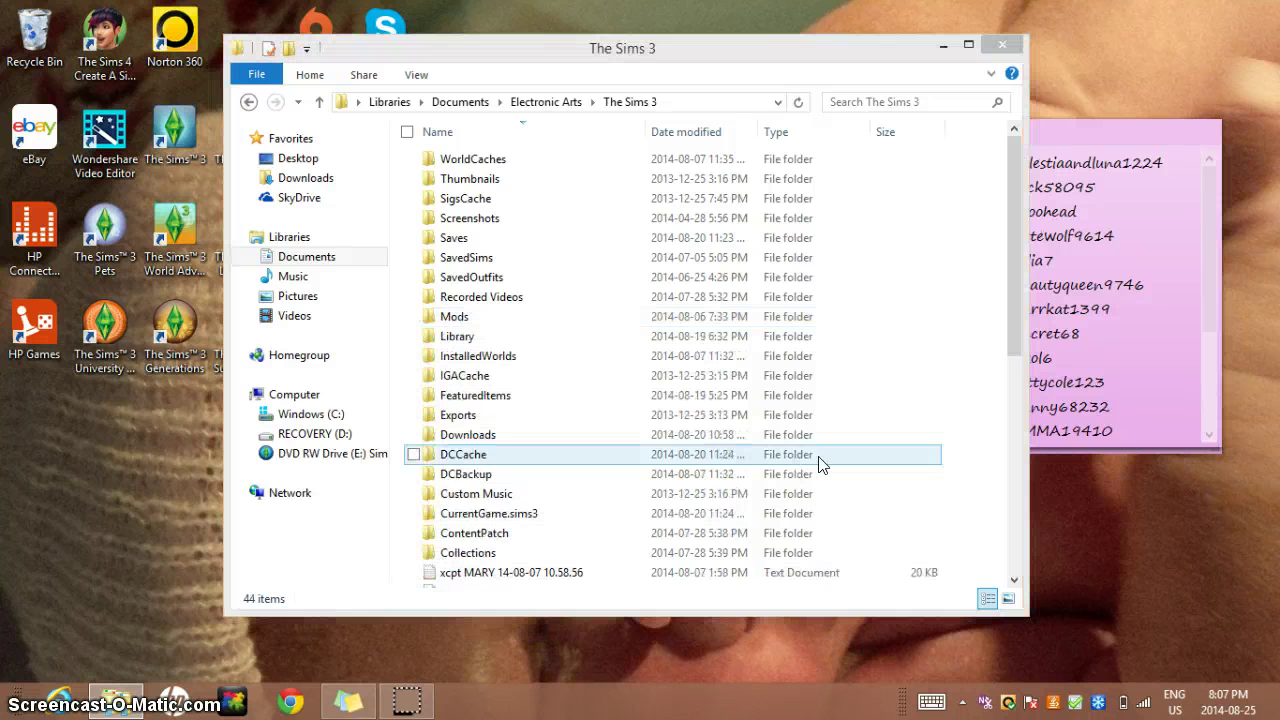
pyautogui.click(458, 338)
pyautogui.click(580, 314)
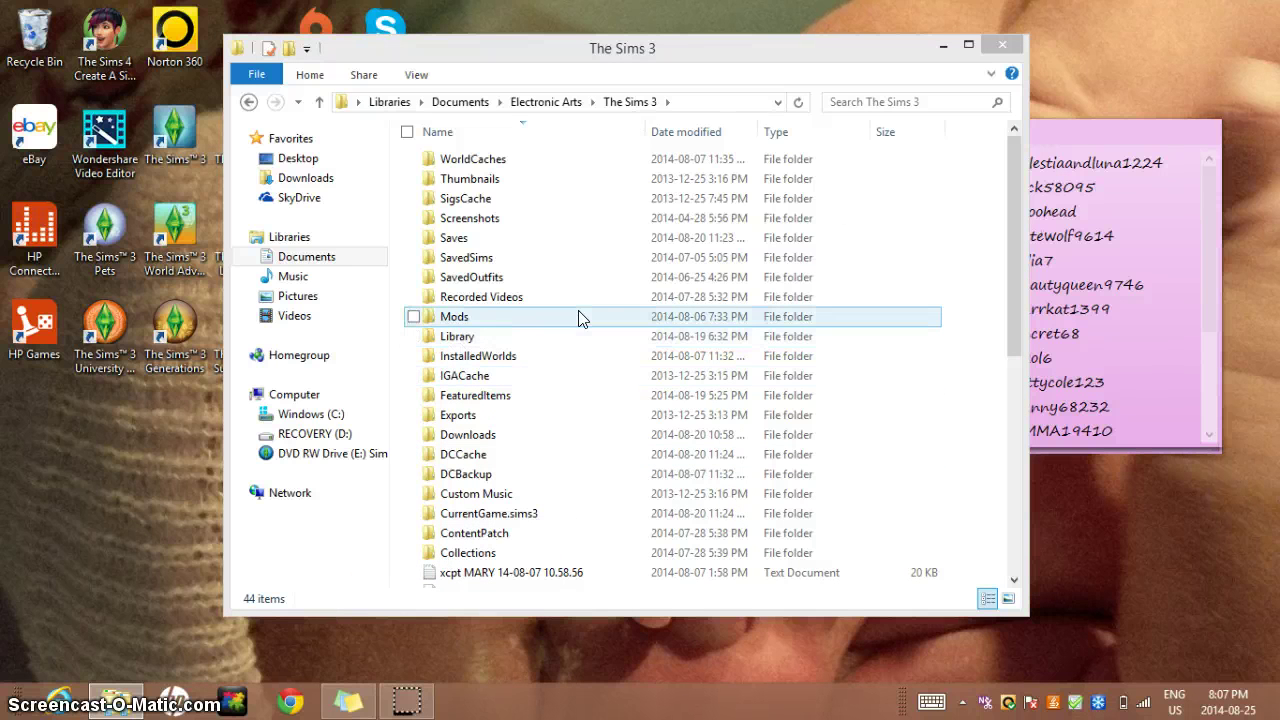
pyautogui.doubleClick(502, 329)
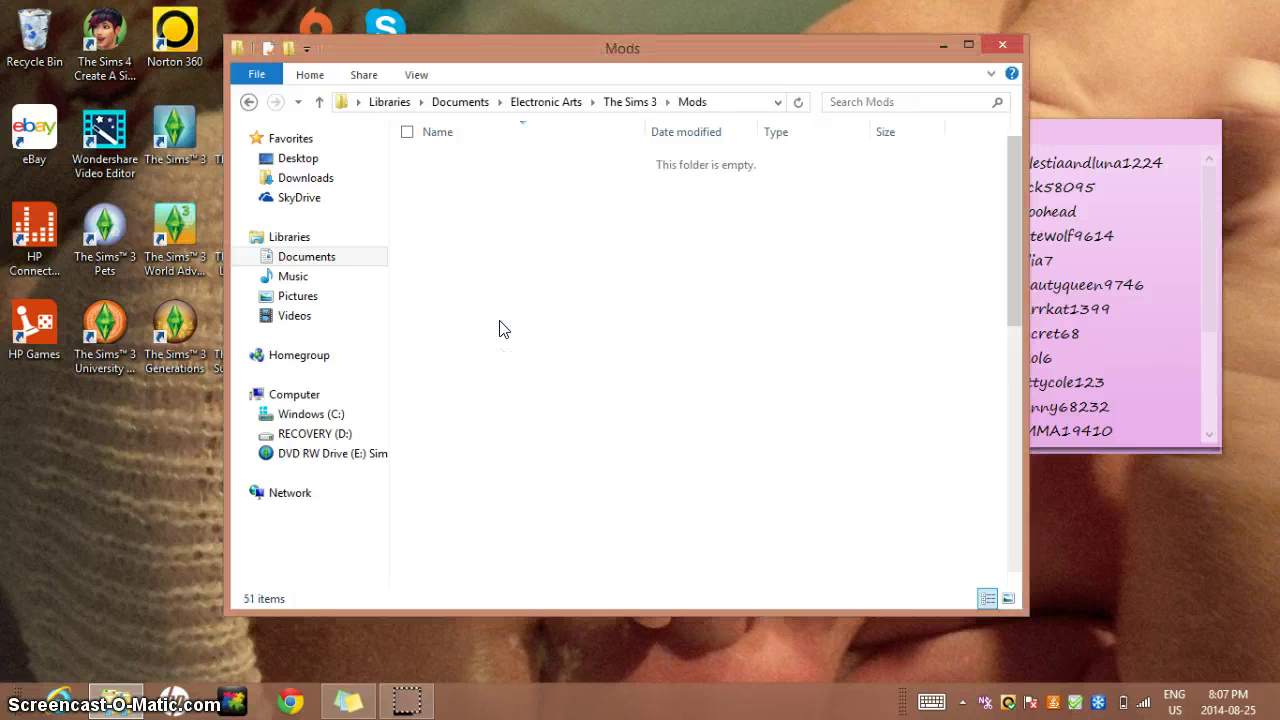
# Look through the Mods folder's contents, then return to Downloads
pyautogui.scroll(-10, 800, 240)
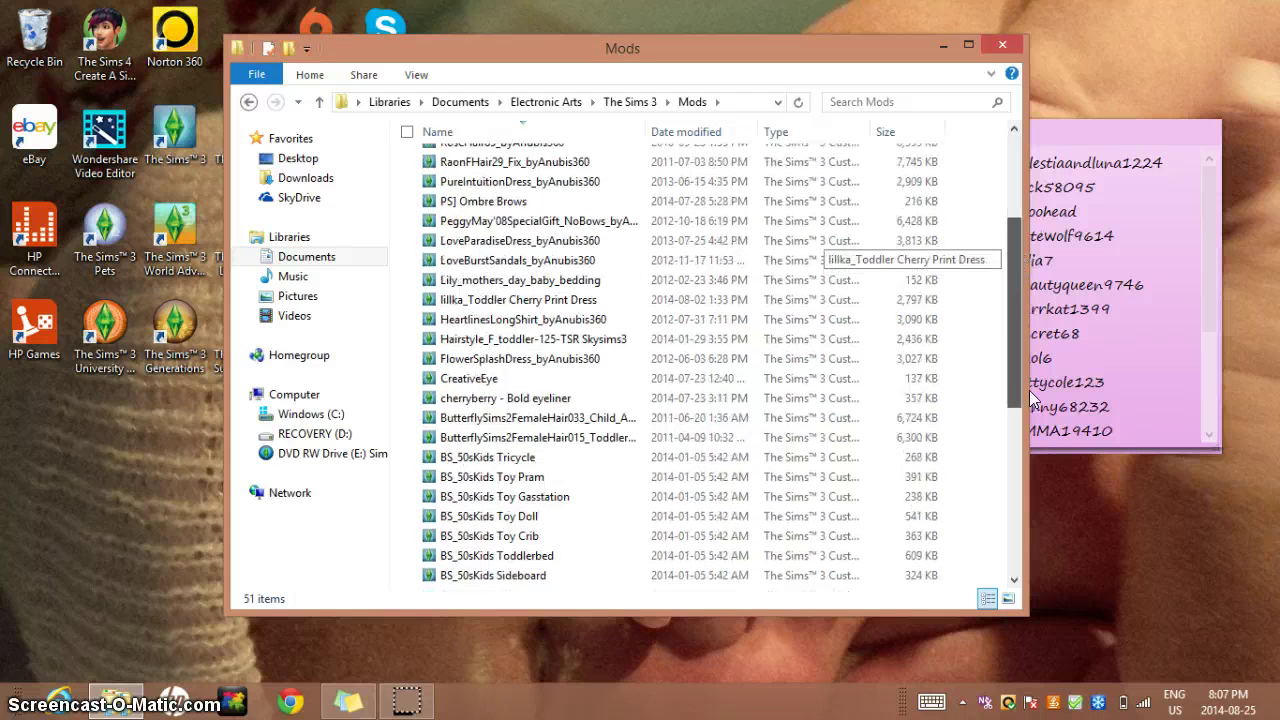
pyautogui.scroll(10, 800, 240)
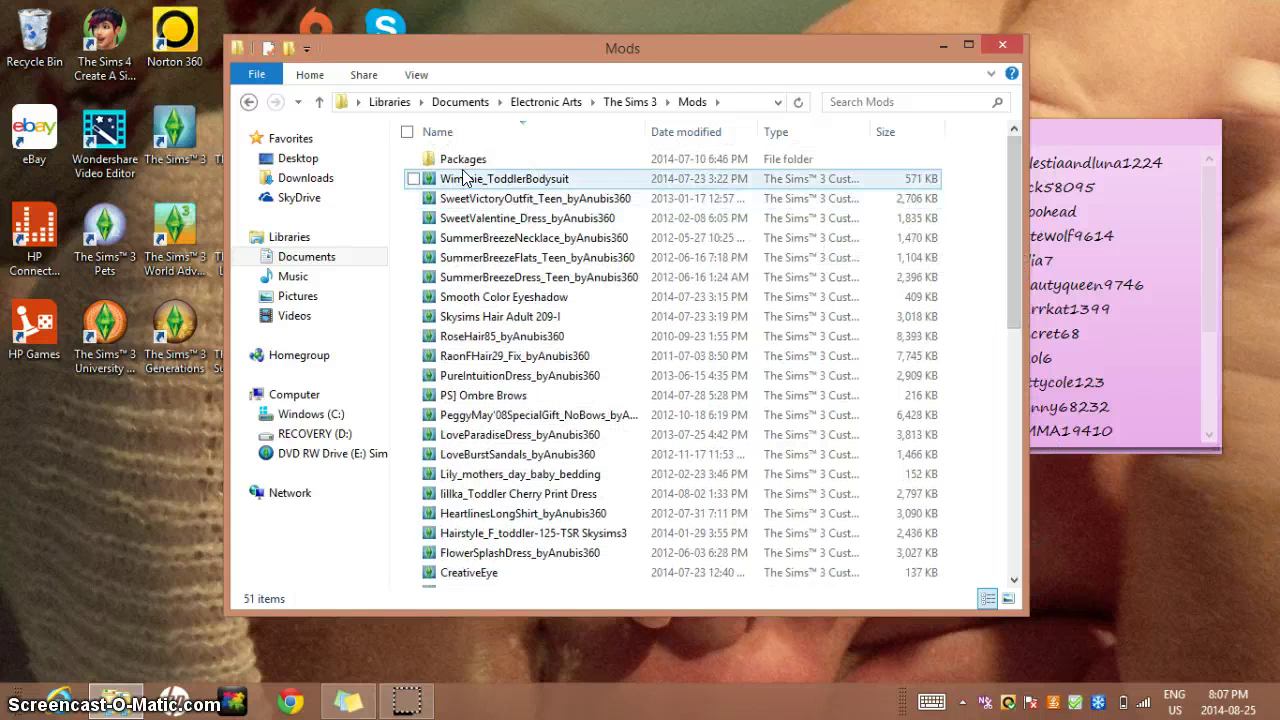
pyautogui.moveTo(1015, 310); pyautogui.dragTo(1014, 119)
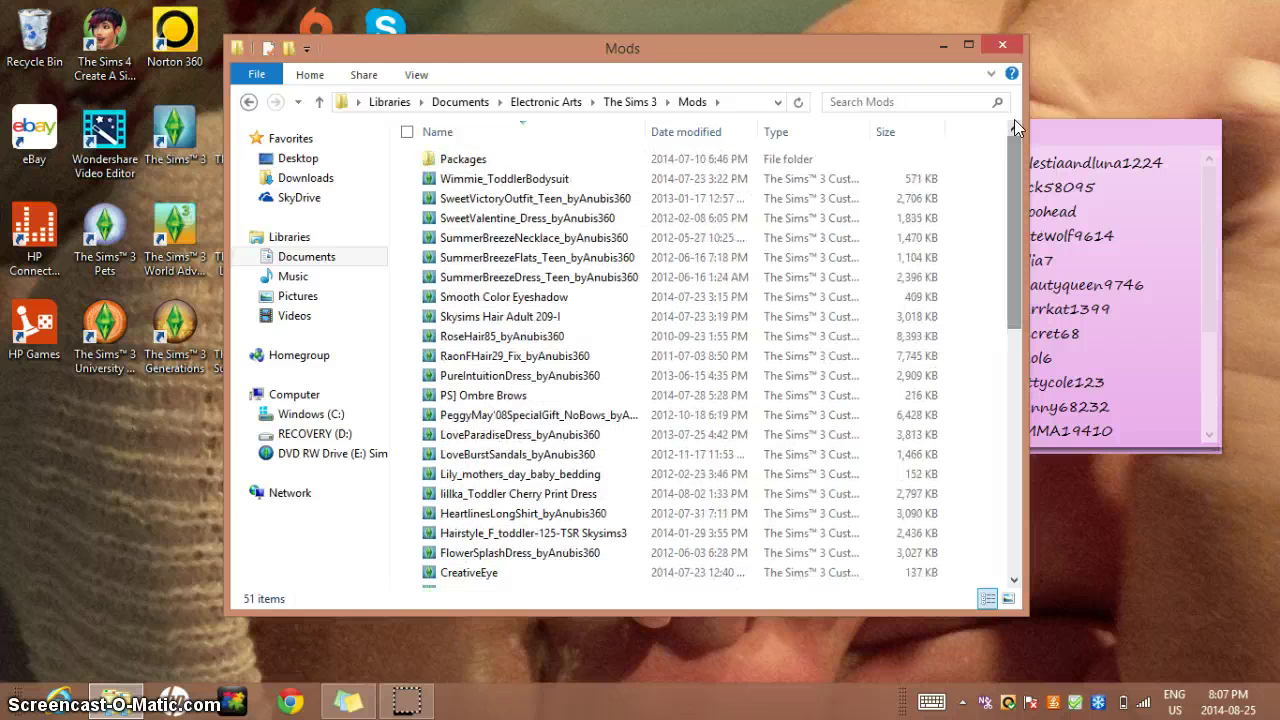
pyautogui.click(305, 178)
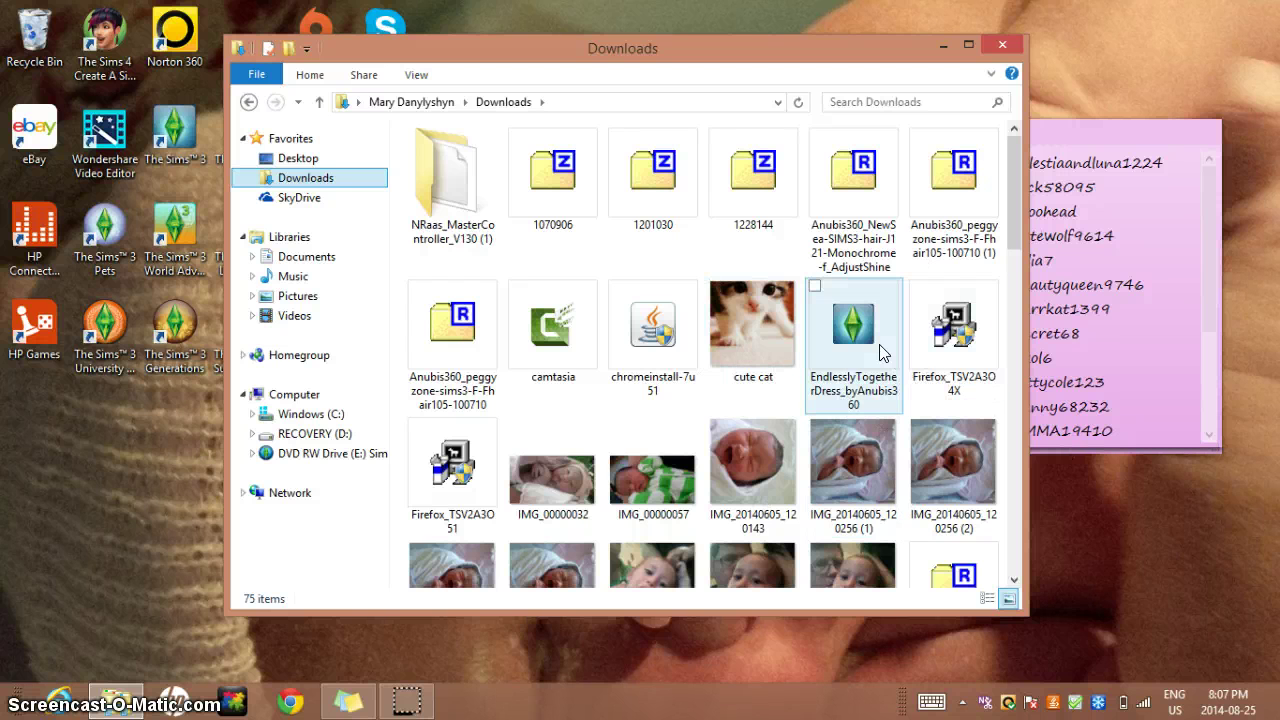
# Move the EndlesslyTogetherDress file into Documents, then drag it into the Electronic Arts folder
pyautogui.moveTo(880, 352); pyautogui.dragTo(316, 262)
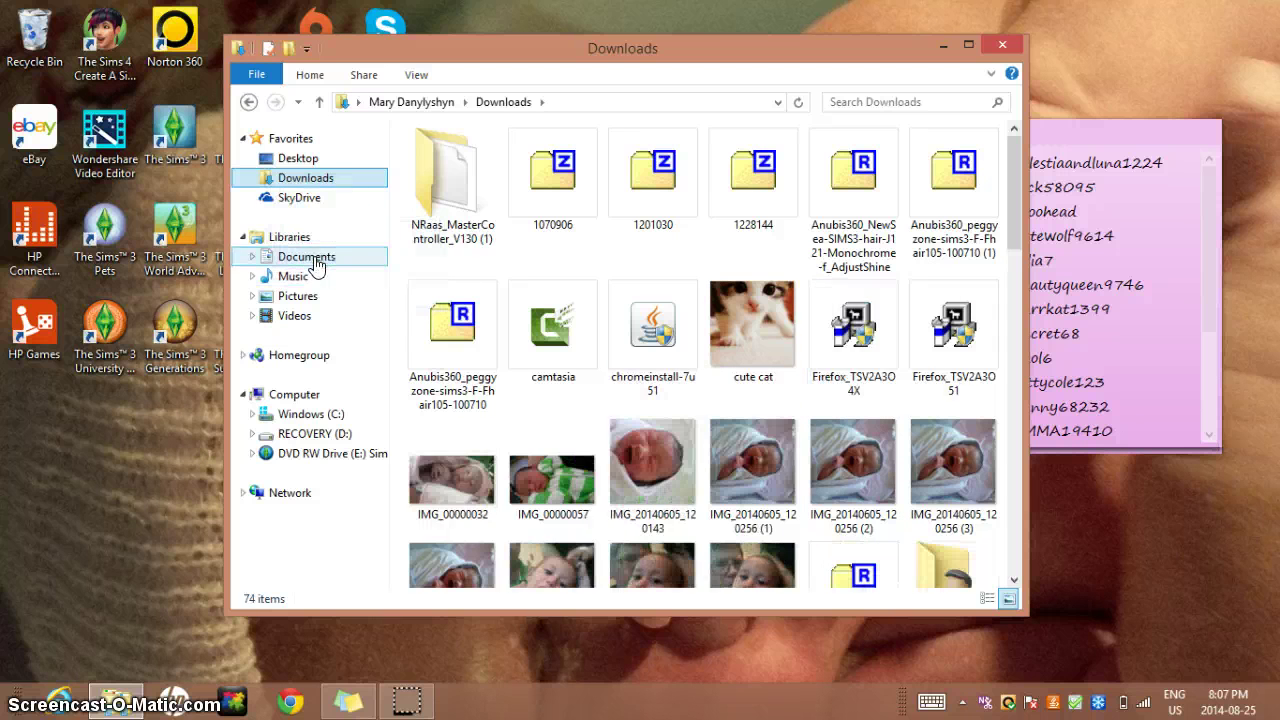
pyautogui.click(271, 265)
pyautogui.scroll(-4, 1015, 215)
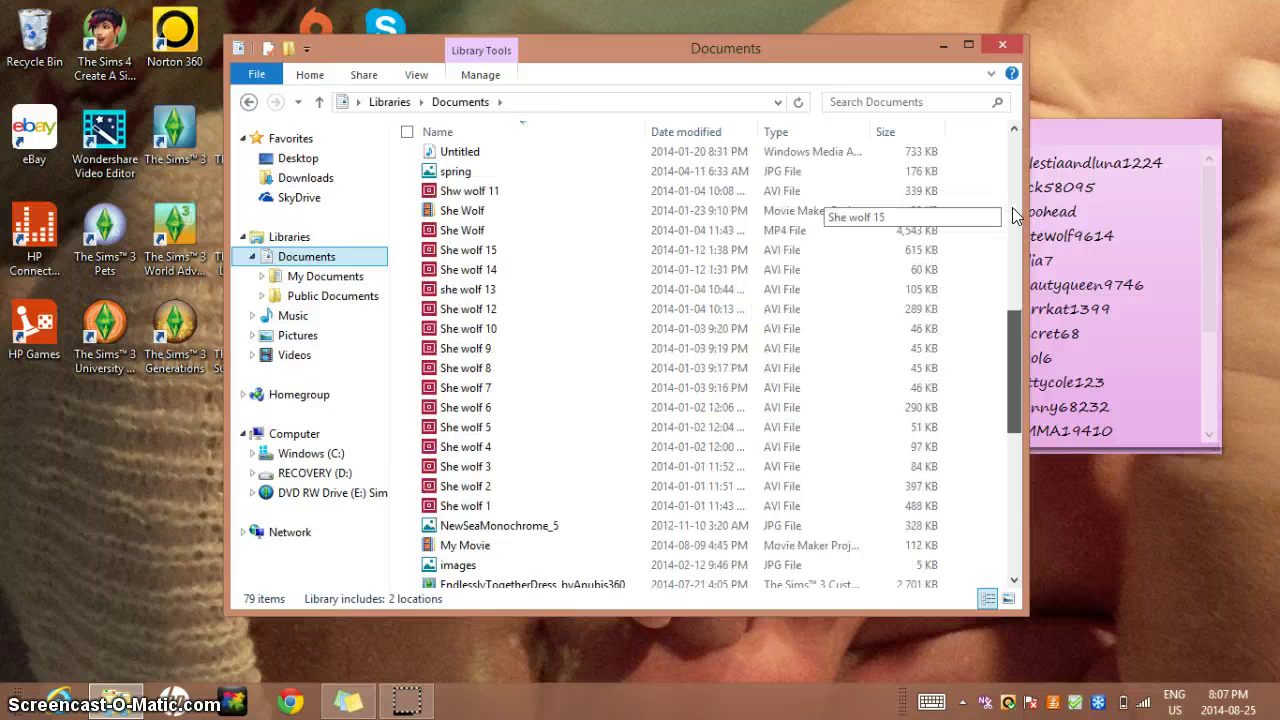
pyautogui.moveTo(1014, 371); pyautogui.dragTo(1028, 346)
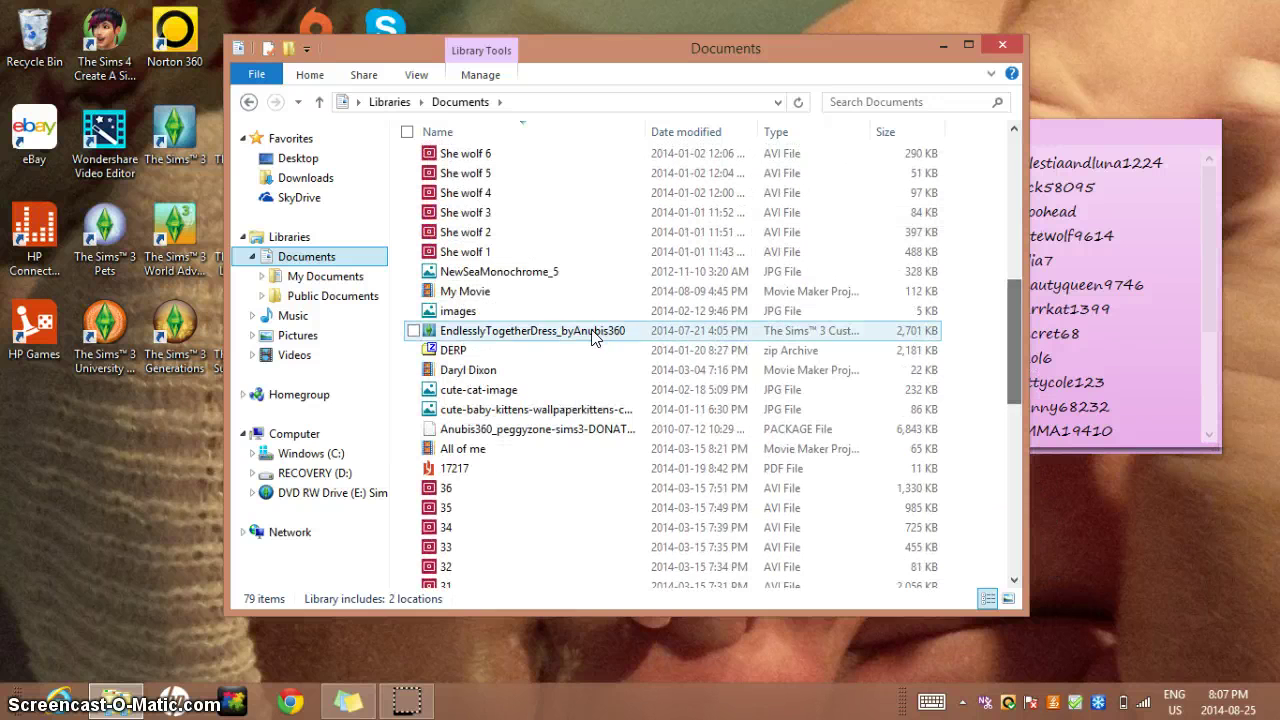
pyautogui.moveTo(592, 338); pyautogui.dragTo(528, 222)
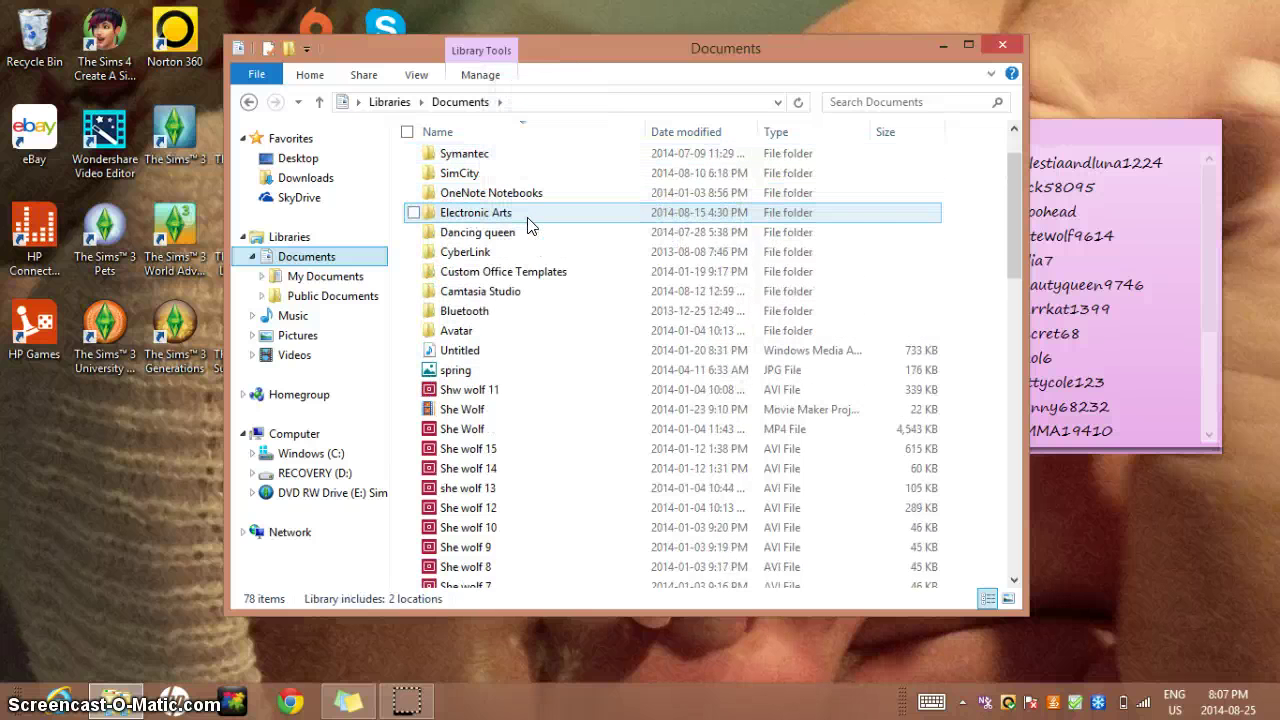
# Move the EndlesslyTogetherDress_byAnubis360 file from Electronic Arts into The Sims 3 folder and open it
pyautogui.doubleClick(528, 214)
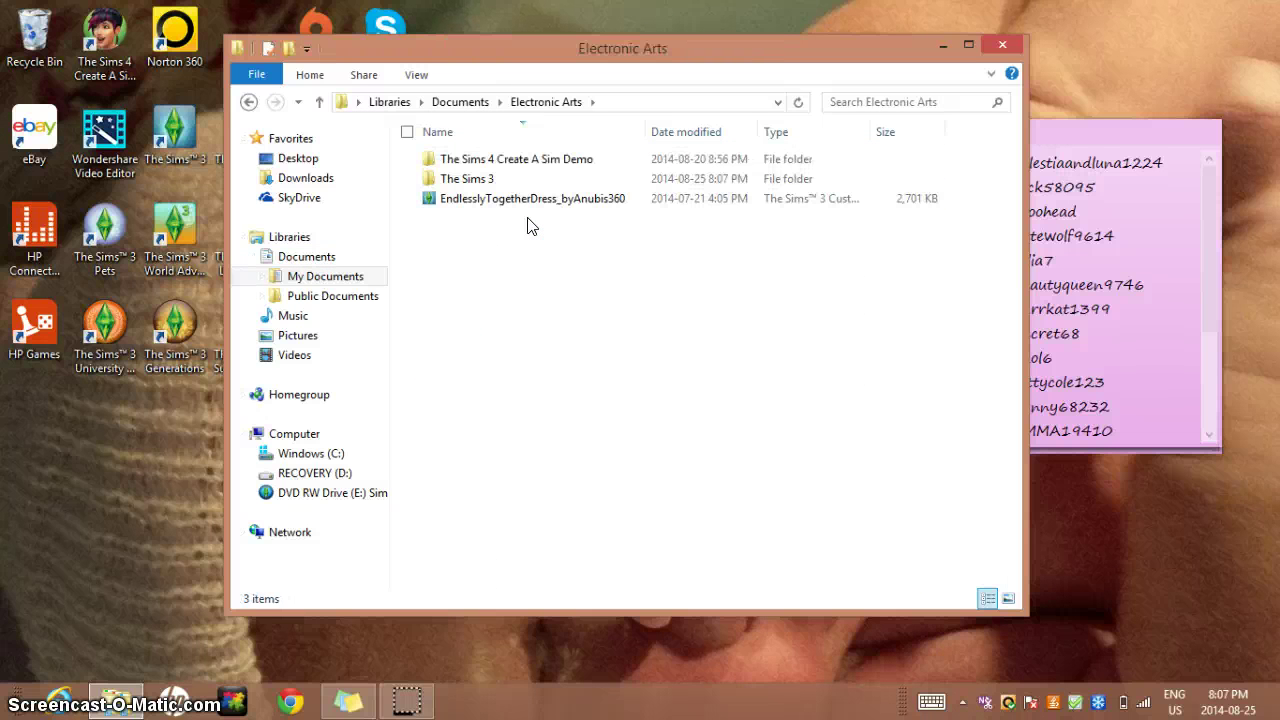
pyautogui.moveTo(495, 198); pyautogui.dragTo(474, 175)
pyautogui.doubleClick(474, 178)
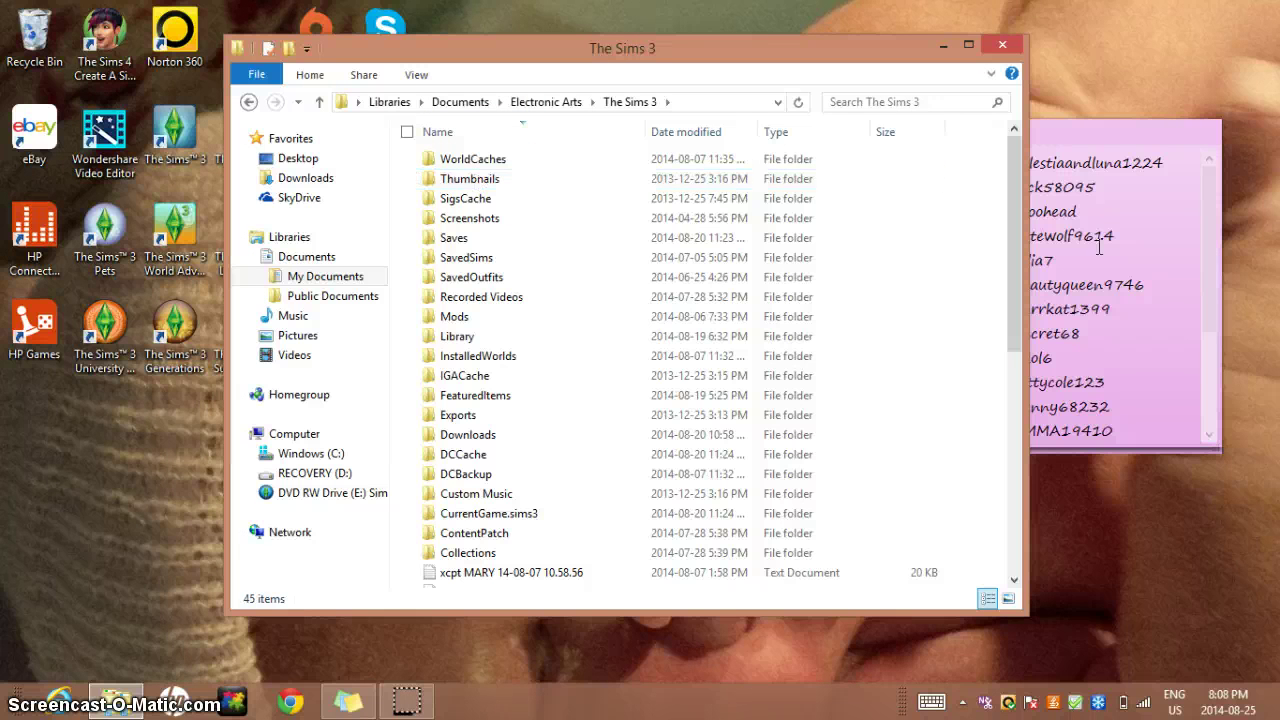
# Move the dress file into the Mods folder, then open Mods showing 52 items
pyautogui.moveTo(1015, 340); pyautogui.dragTo(1015, 545)
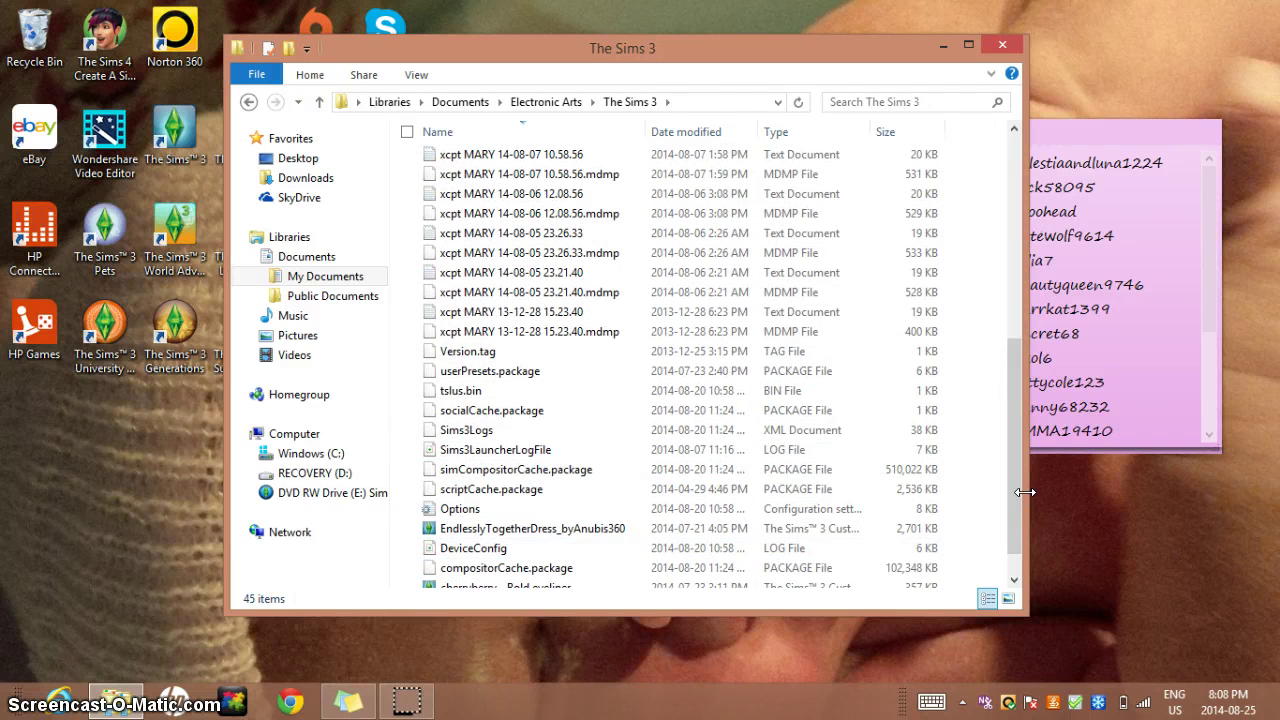
pyautogui.moveTo(1025, 492); pyautogui.dragTo(1006, 552)
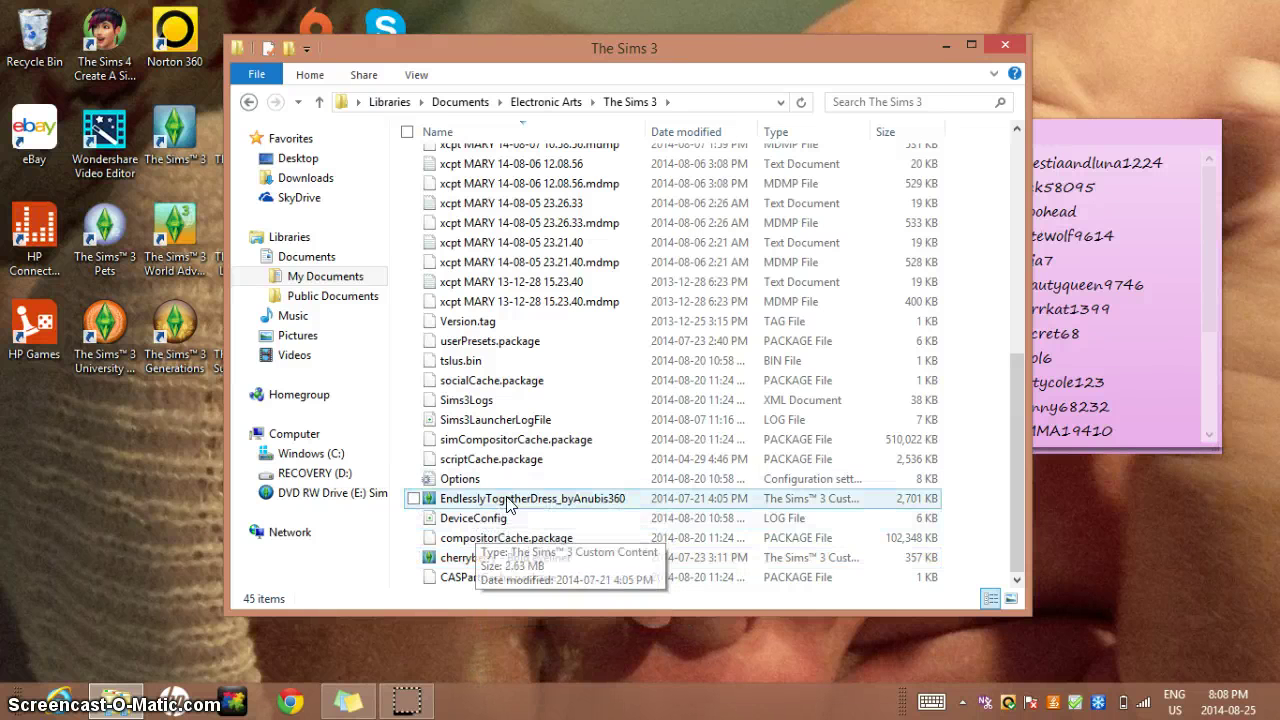
pyautogui.moveTo(507, 502); pyautogui.dragTo(527, 193)
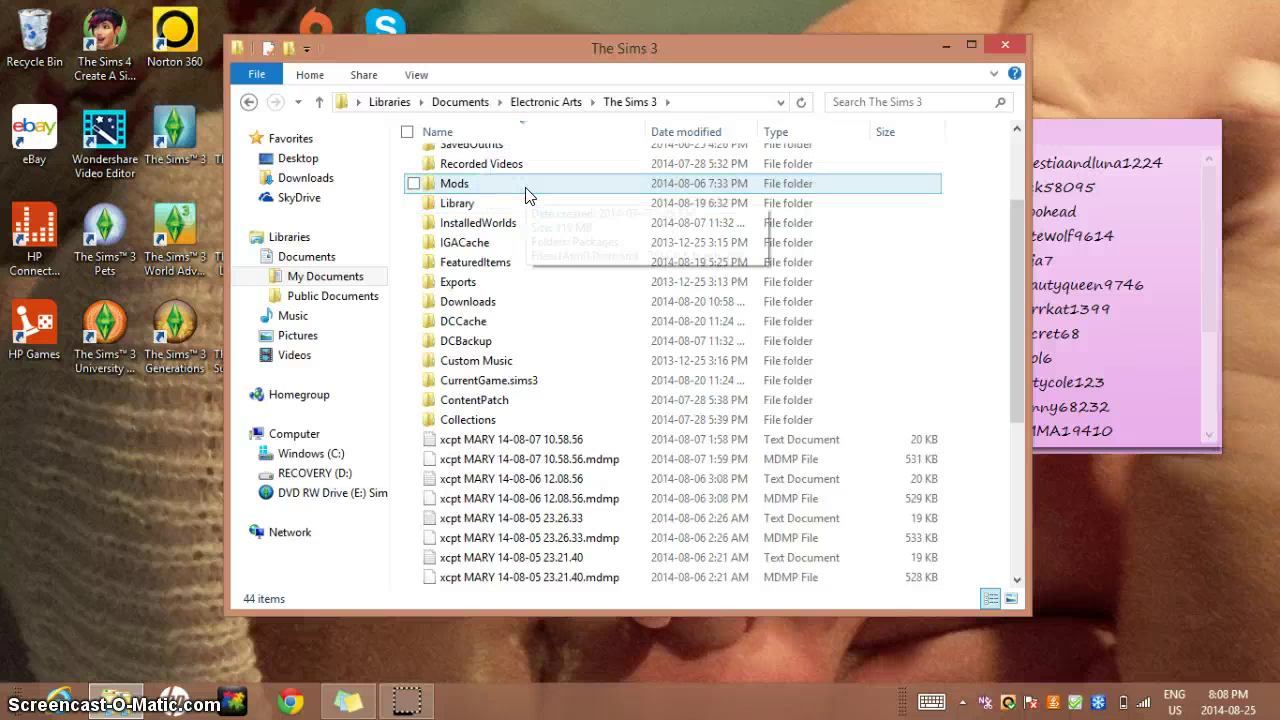
pyautogui.doubleClick(527, 188)
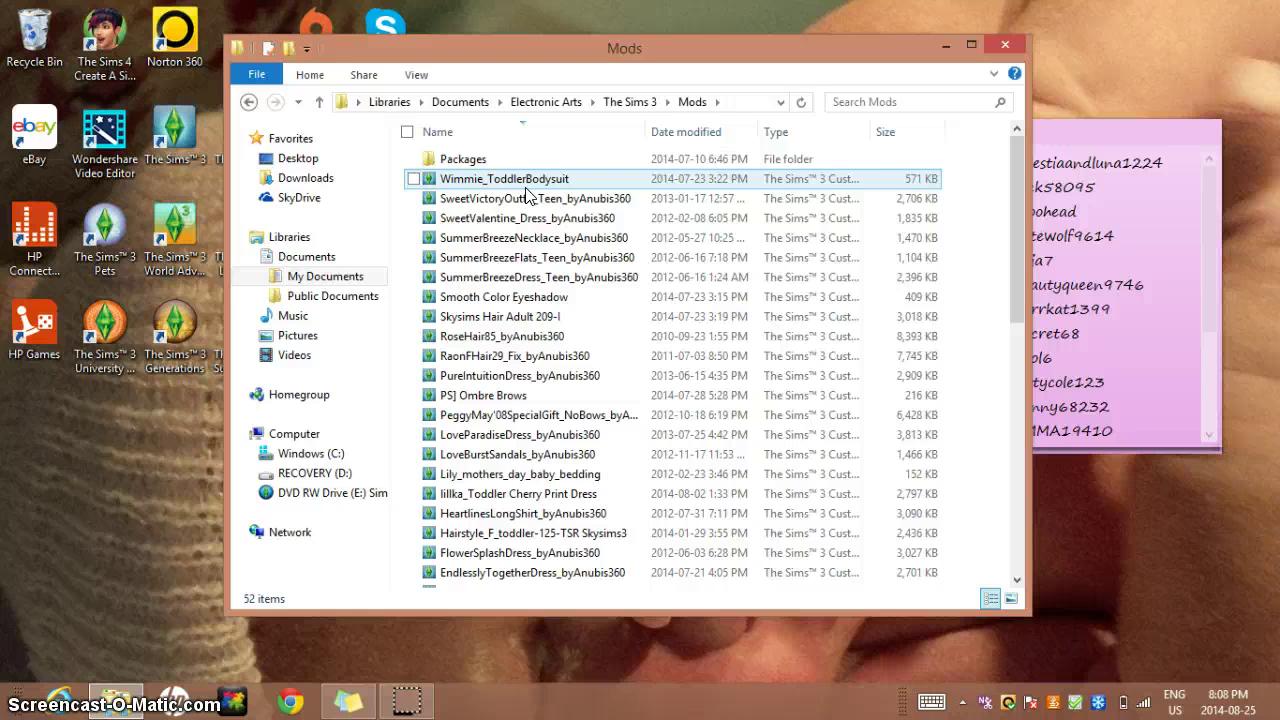
pyautogui.click(1012, 400)
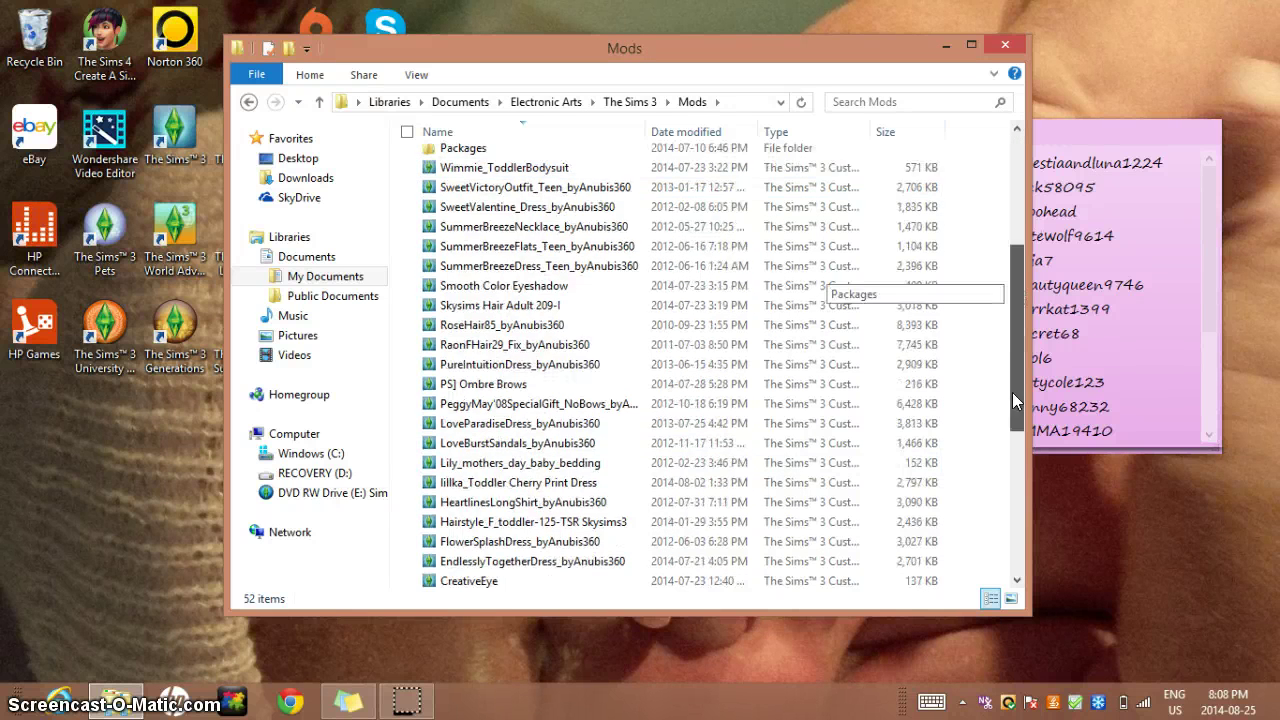
pyautogui.moveTo(1013, 394); pyautogui.dragTo(1022, 552)
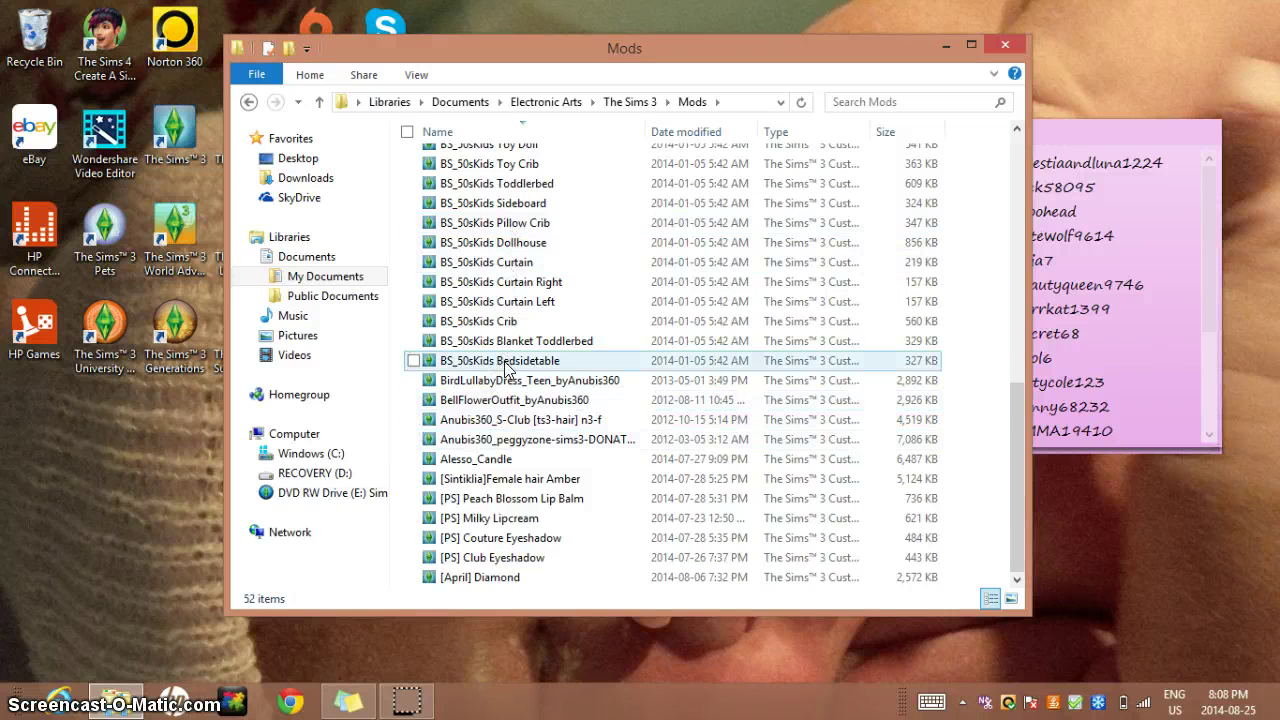
pyautogui.click(1018, 130)
pyautogui.click(1018, 130)
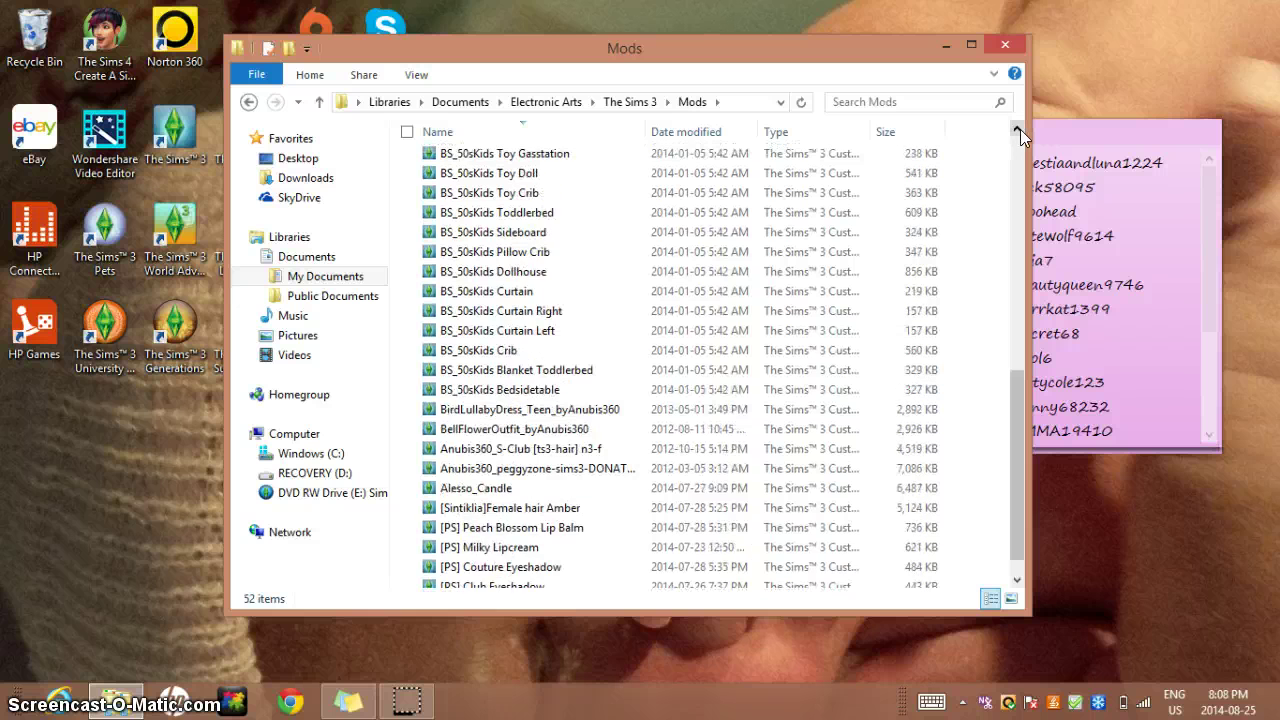
pyautogui.click(1018, 130)
pyautogui.click(1018, 130)
pyautogui.click(1018, 130)
pyautogui.click(1018, 130)
pyautogui.click(1018, 130)
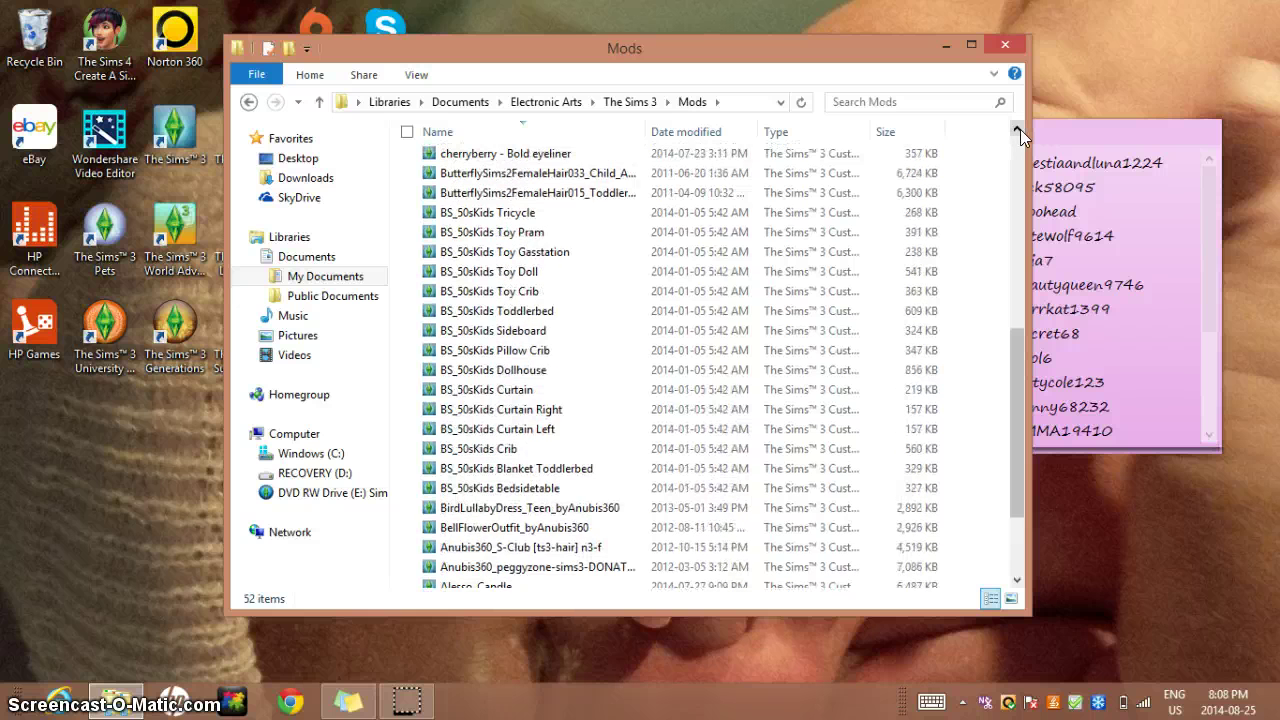
pyautogui.click(1018, 130)
pyautogui.click(1018, 130)
pyautogui.click(1018, 130)
pyautogui.click(1018, 130)
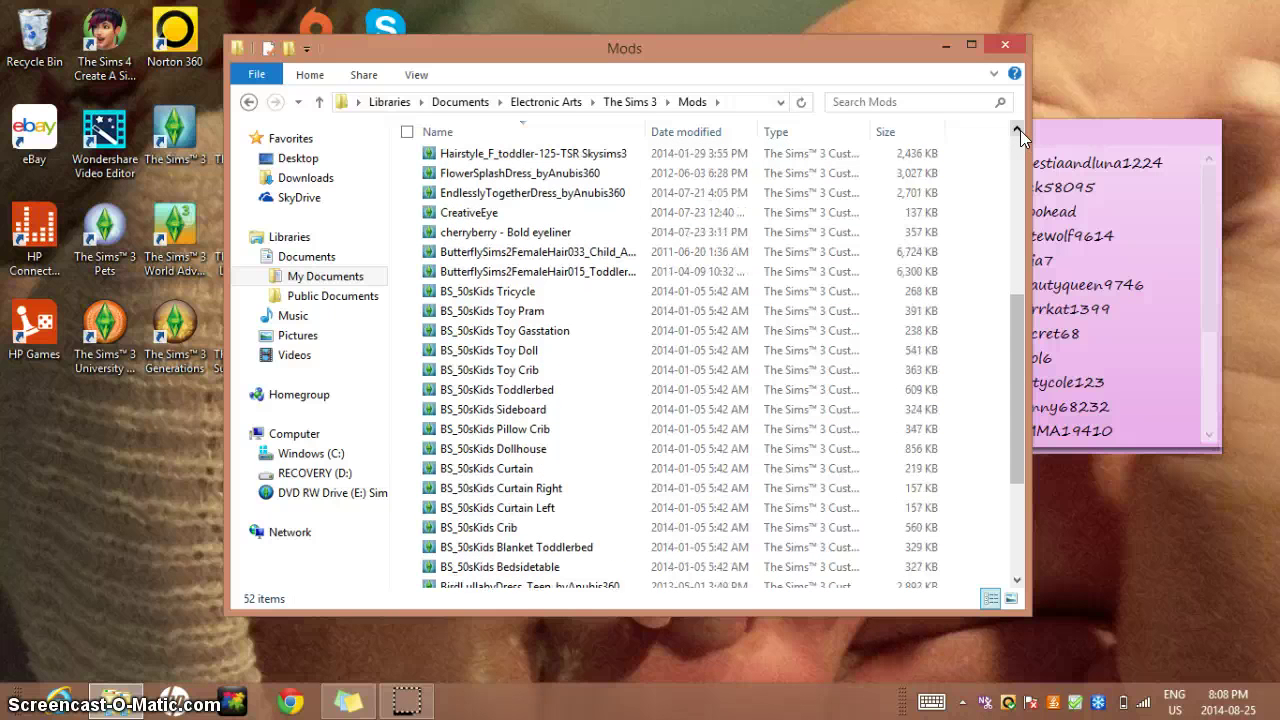
pyautogui.click(503, 196)
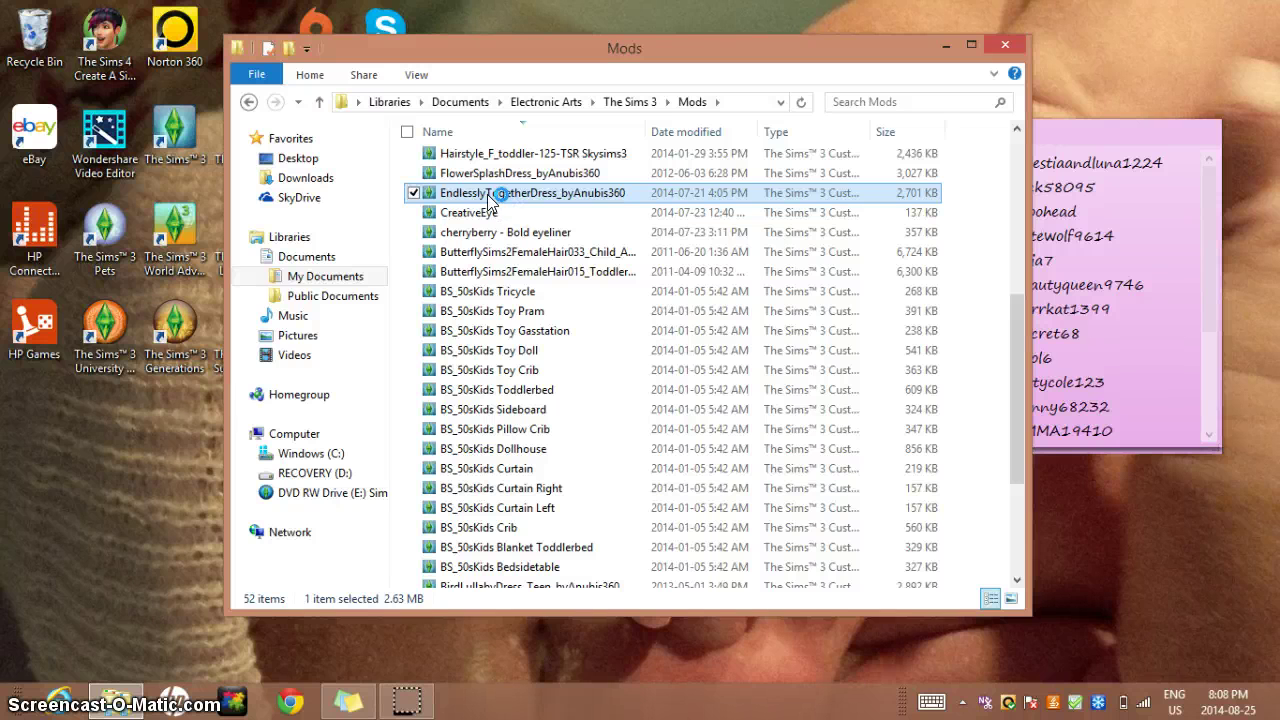
pyautogui.click(490, 195)
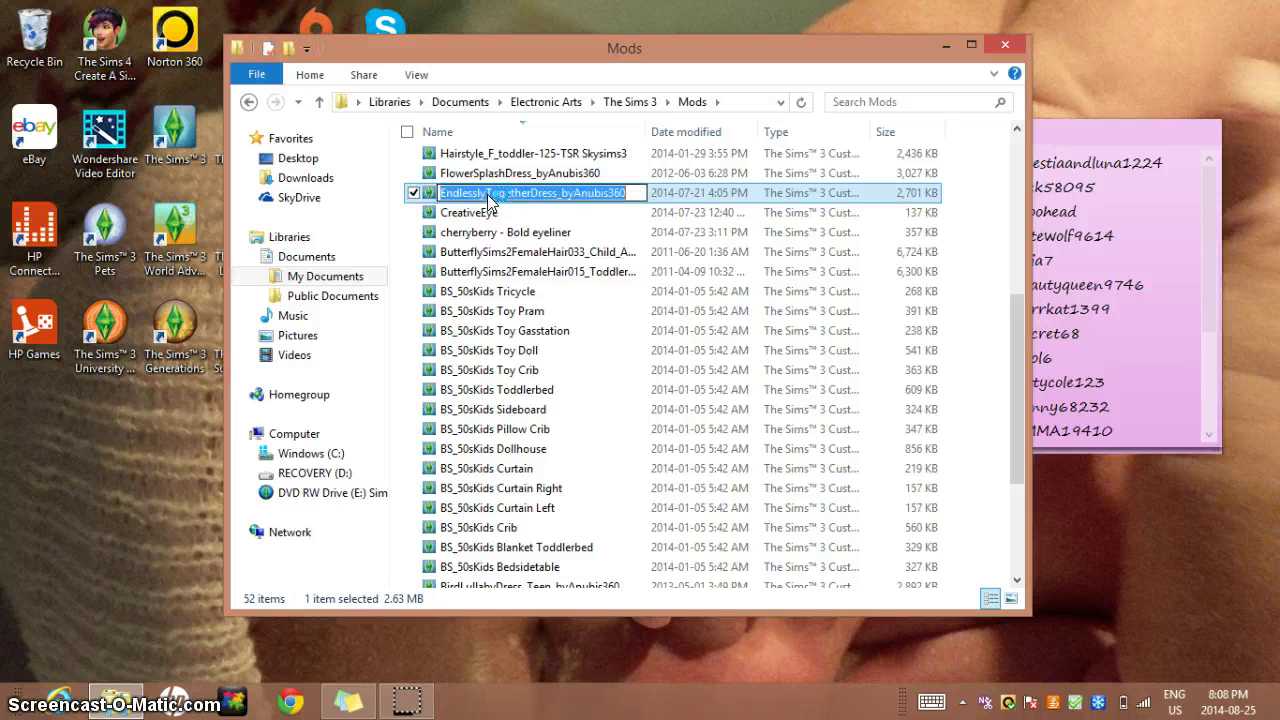
pyautogui.click(688, 200)
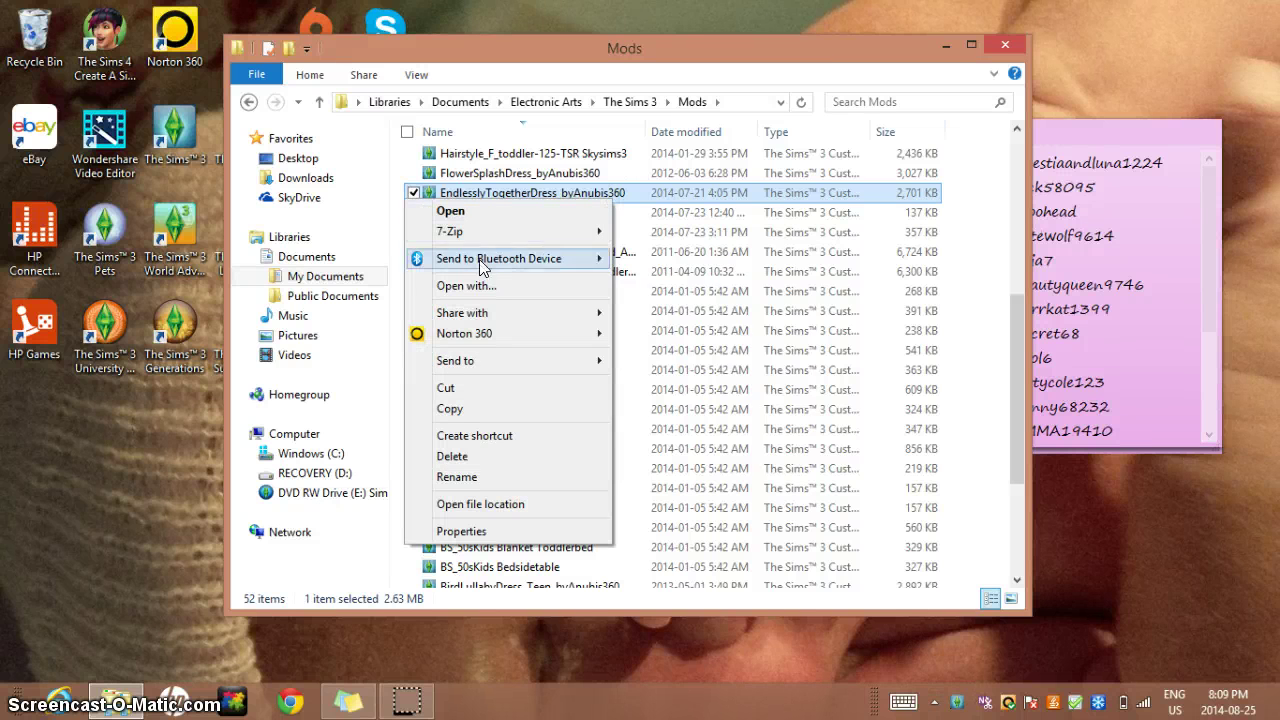
# Install the dress sims3pack with the Sims 3 installer, confirm success, and close the Mods window
pyautogui.moveTo(477, 236)
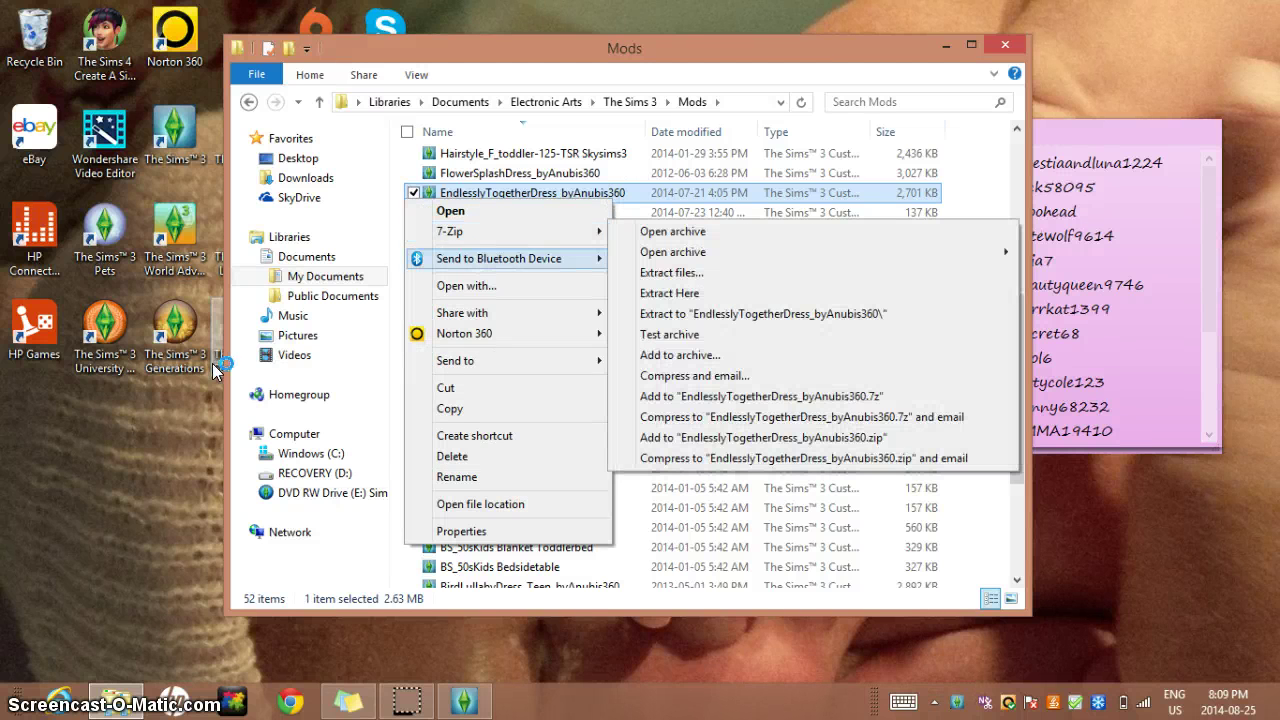
pyautogui.click(1107, 540)
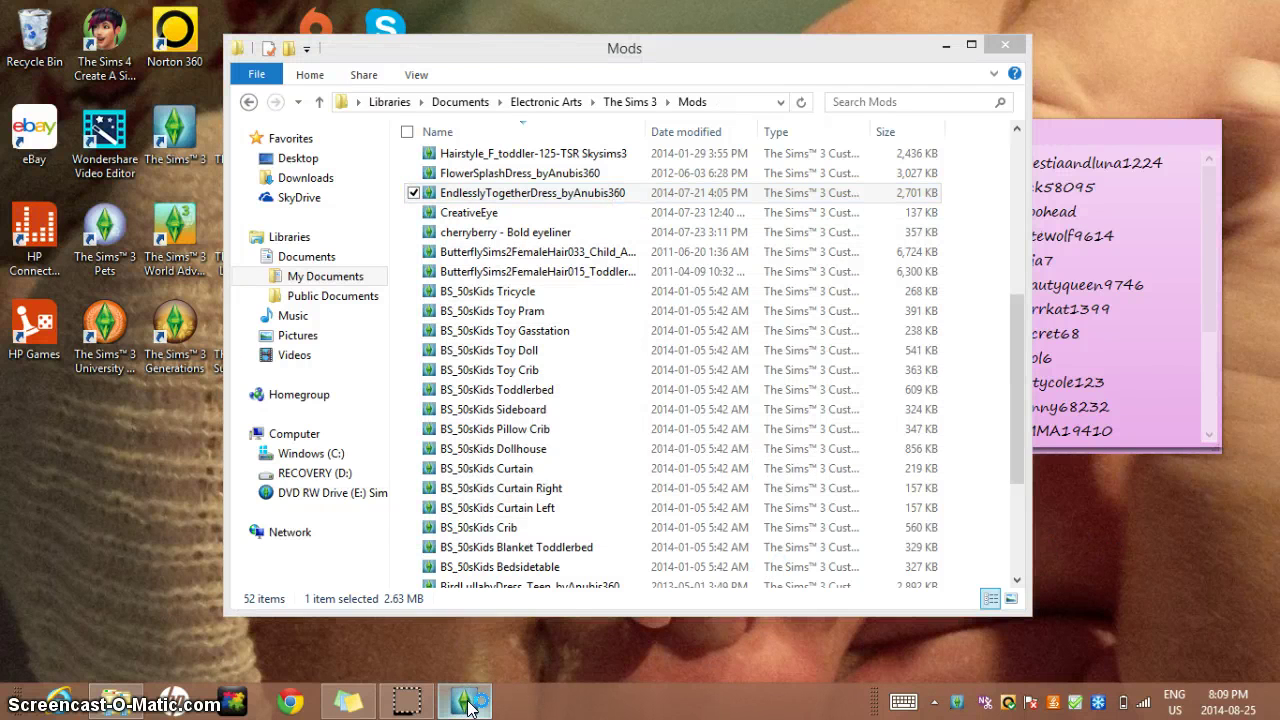
pyautogui.moveTo(458, 703)
pyautogui.moveTo(447, 625)
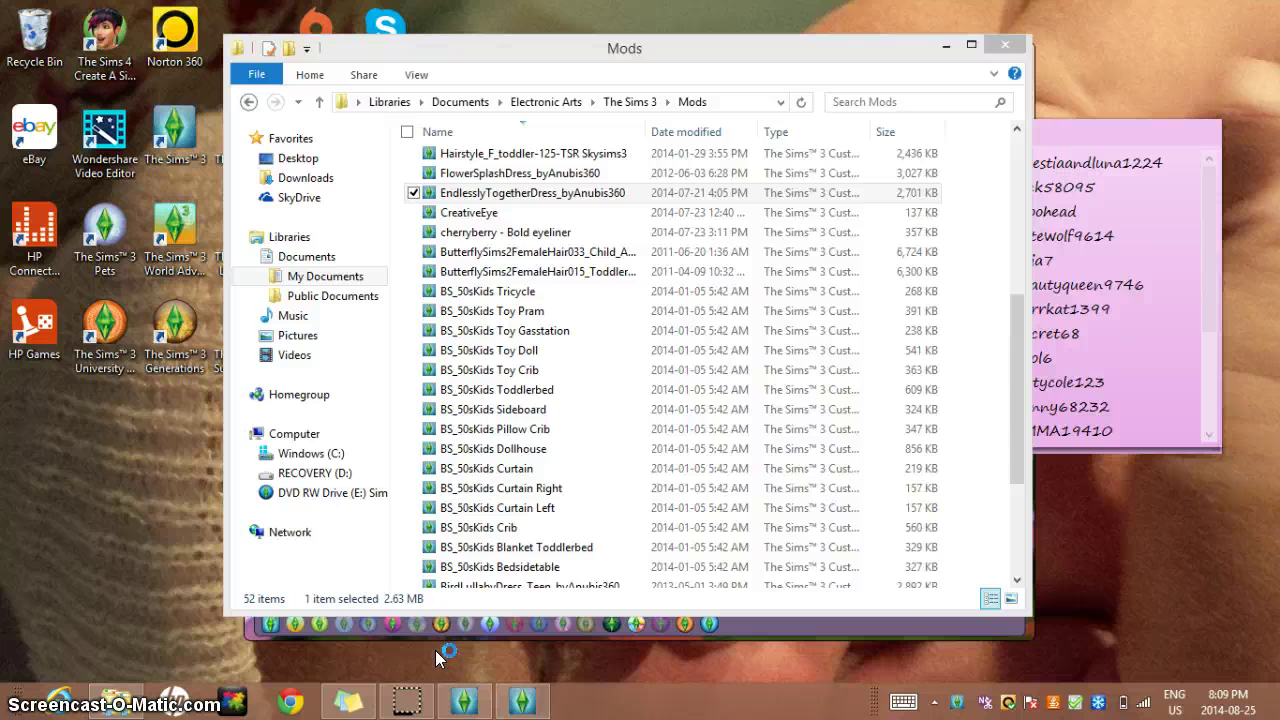
pyautogui.moveTo(524, 711)
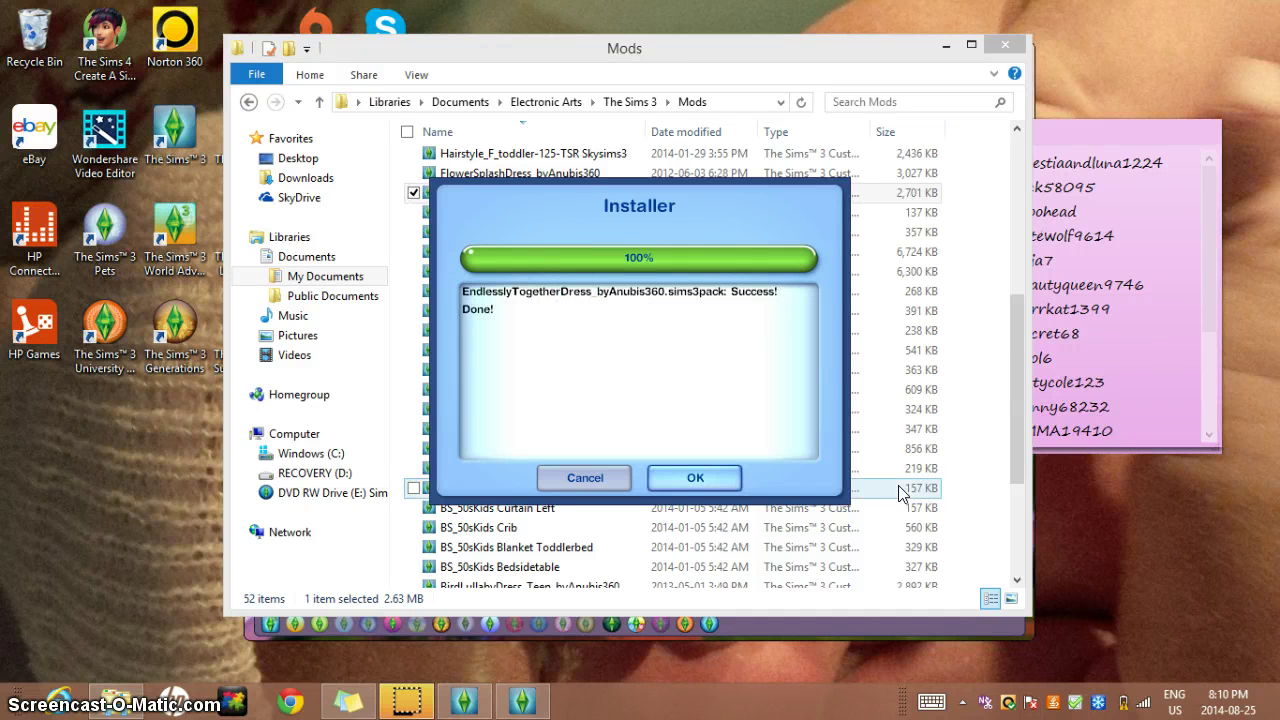
pyautogui.click(670, 478)
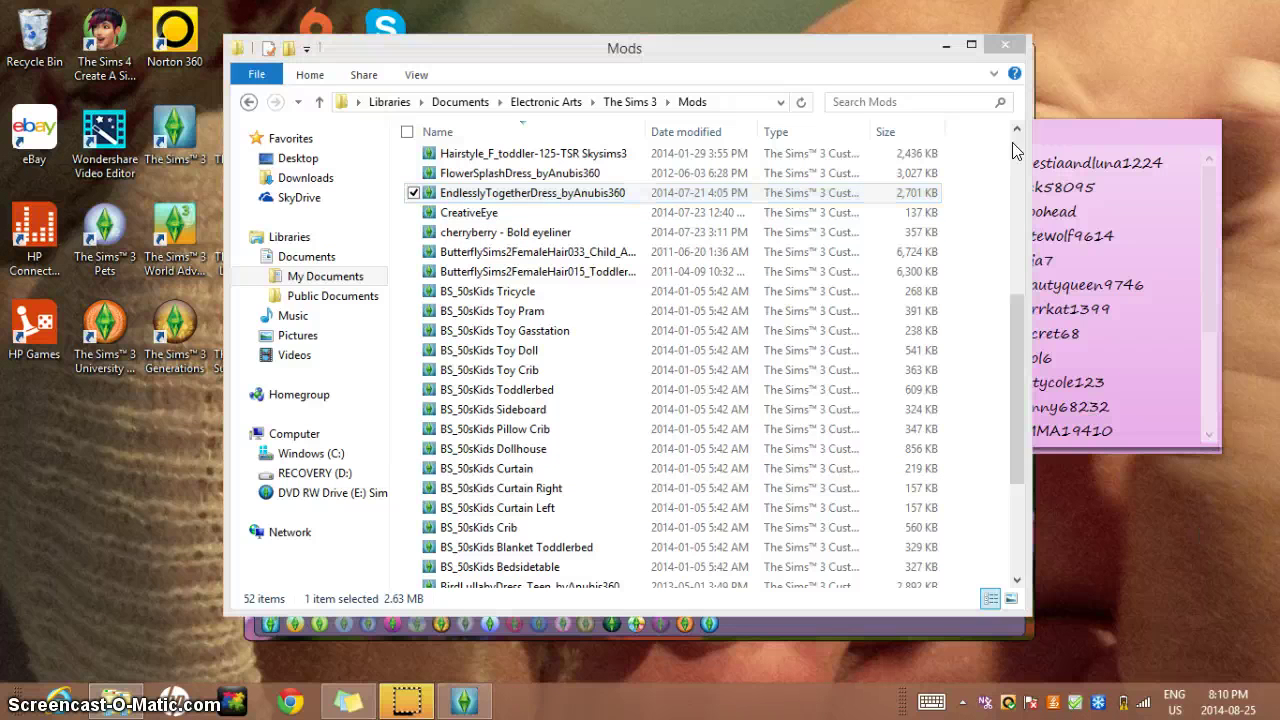
pyautogui.click(1005, 45)
# Shift the recruiter sticky note aside, dismiss the Script Error, and bring the launcher forward
pyautogui.click(1137, 67)
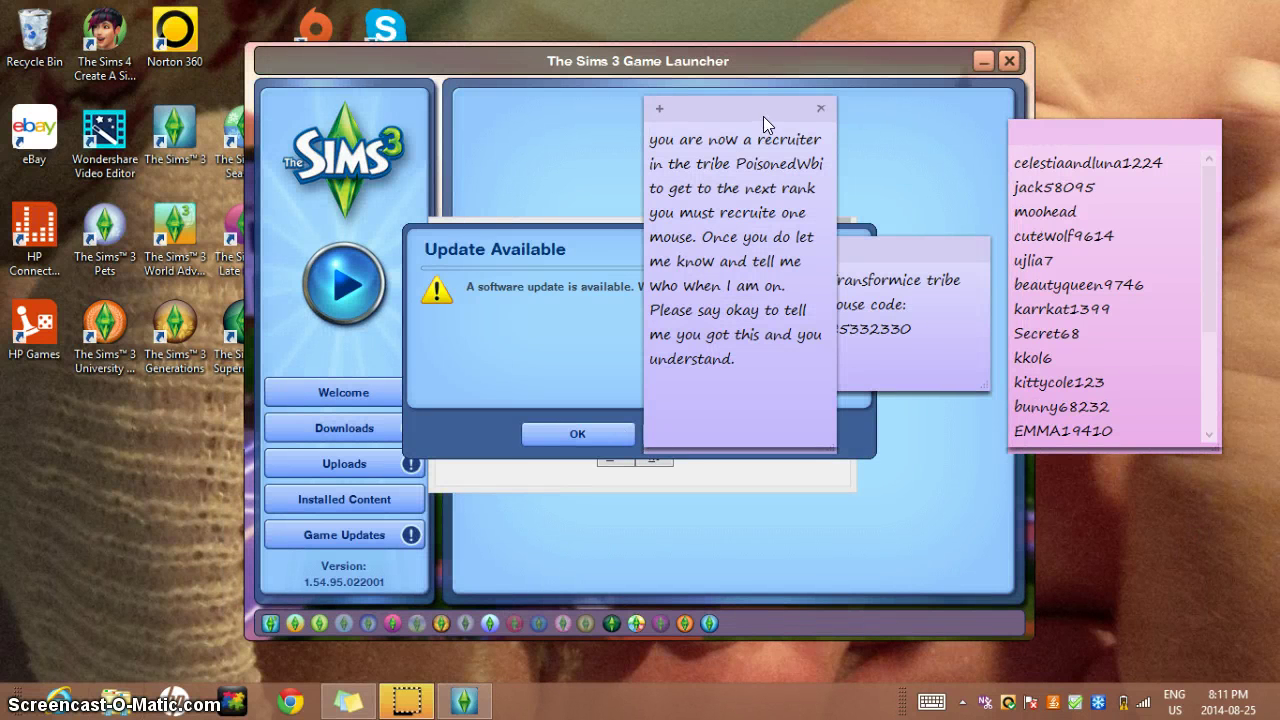
pyautogui.moveTo(763, 116); pyautogui.dragTo(1100, 95)
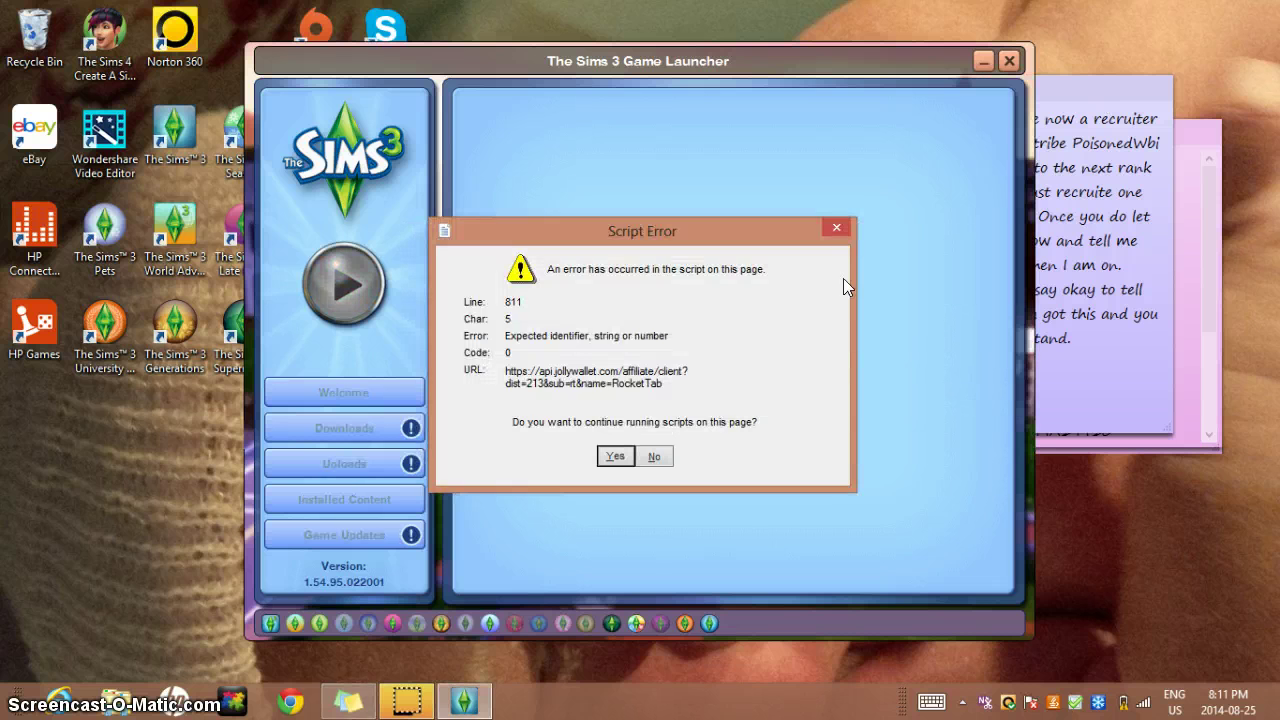
pyautogui.click(836, 229)
pyautogui.moveTo(1111, 85); pyautogui.dragTo(759, 143)
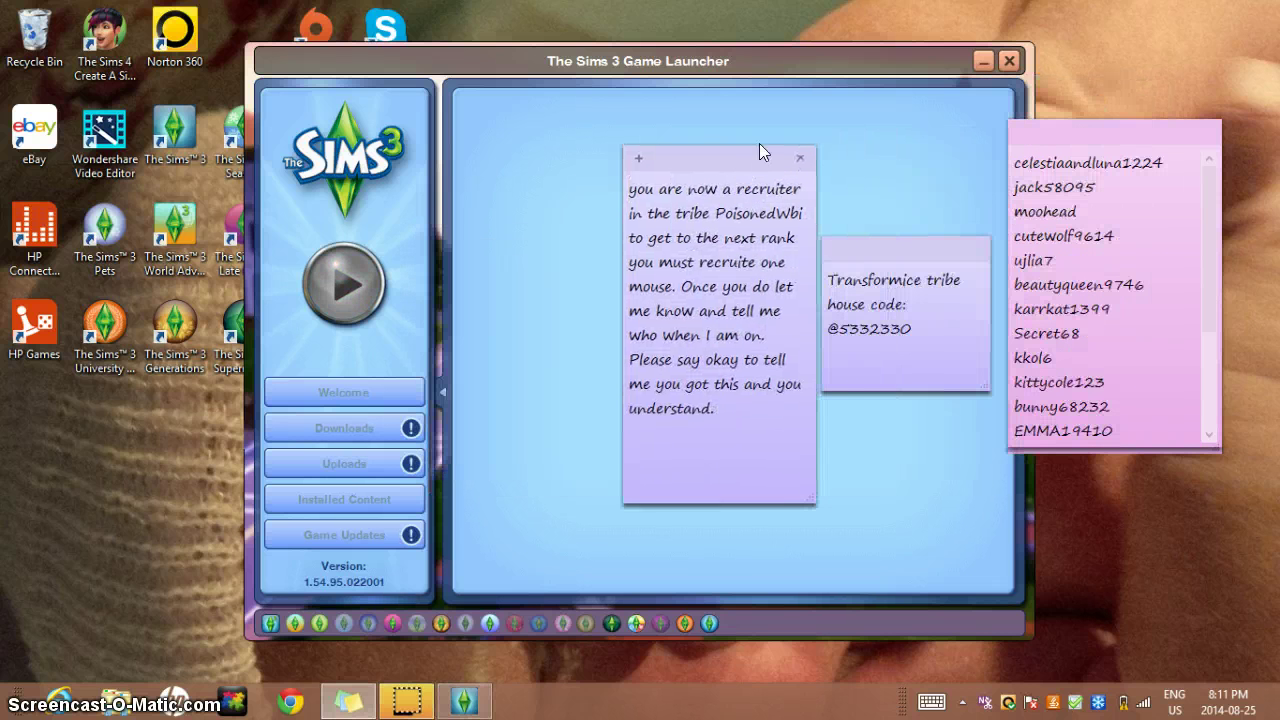
pyautogui.click(456, 358)
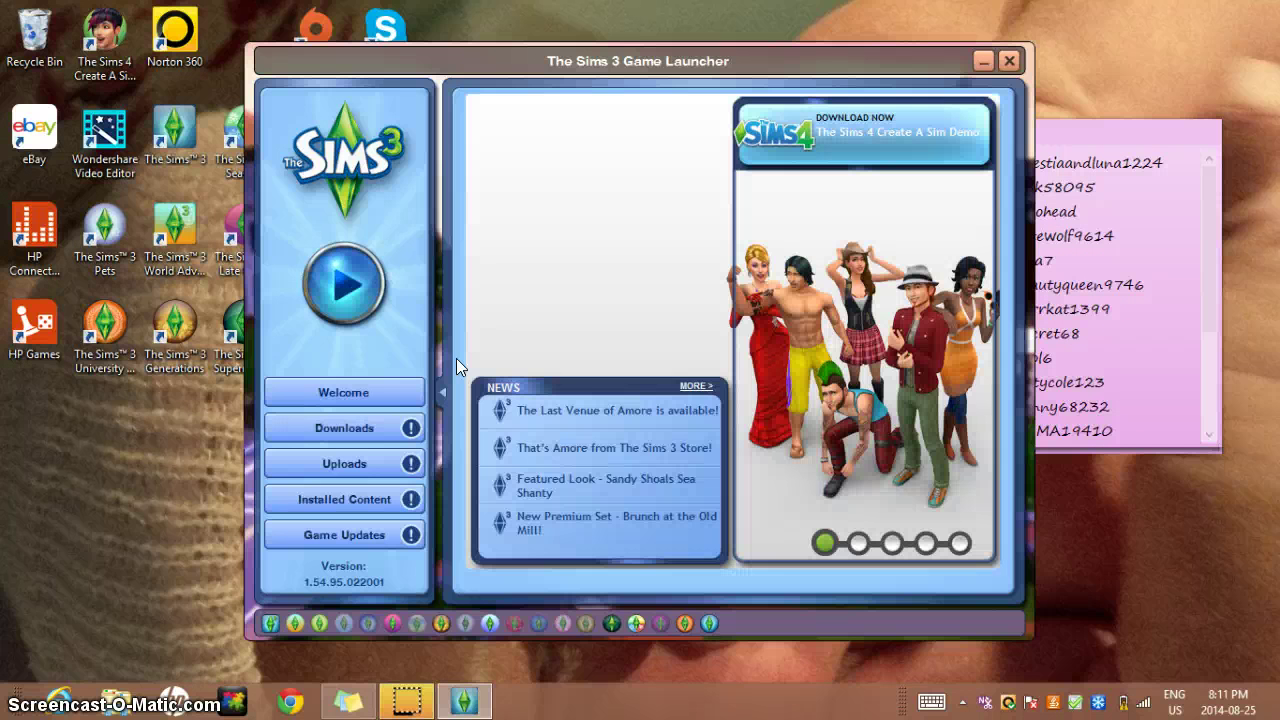
# Show the Downloads list and scroll down to the EndlesslyTogetherDress full outfit (2.64 MB)
pyautogui.click(365, 429)
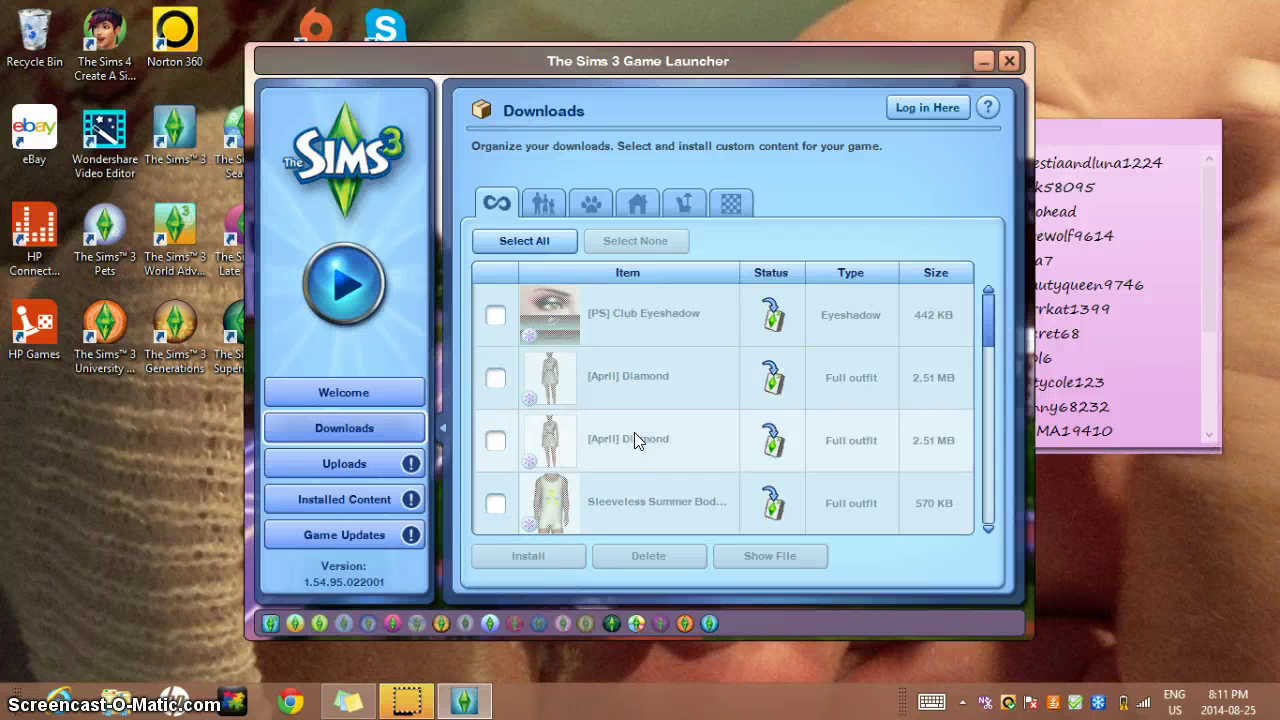
pyautogui.click(989, 529)
pyautogui.click(989, 529)
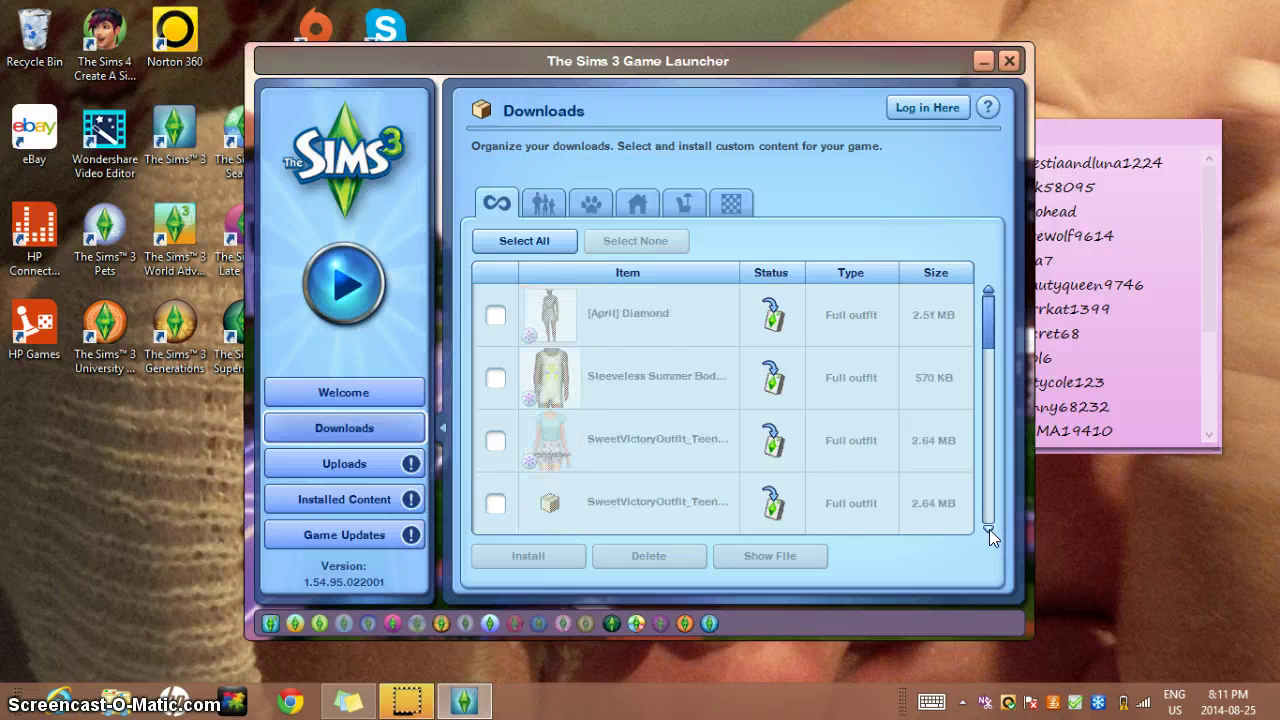
pyautogui.click(989, 529)
pyautogui.click(989, 529)
pyautogui.click(989, 529)
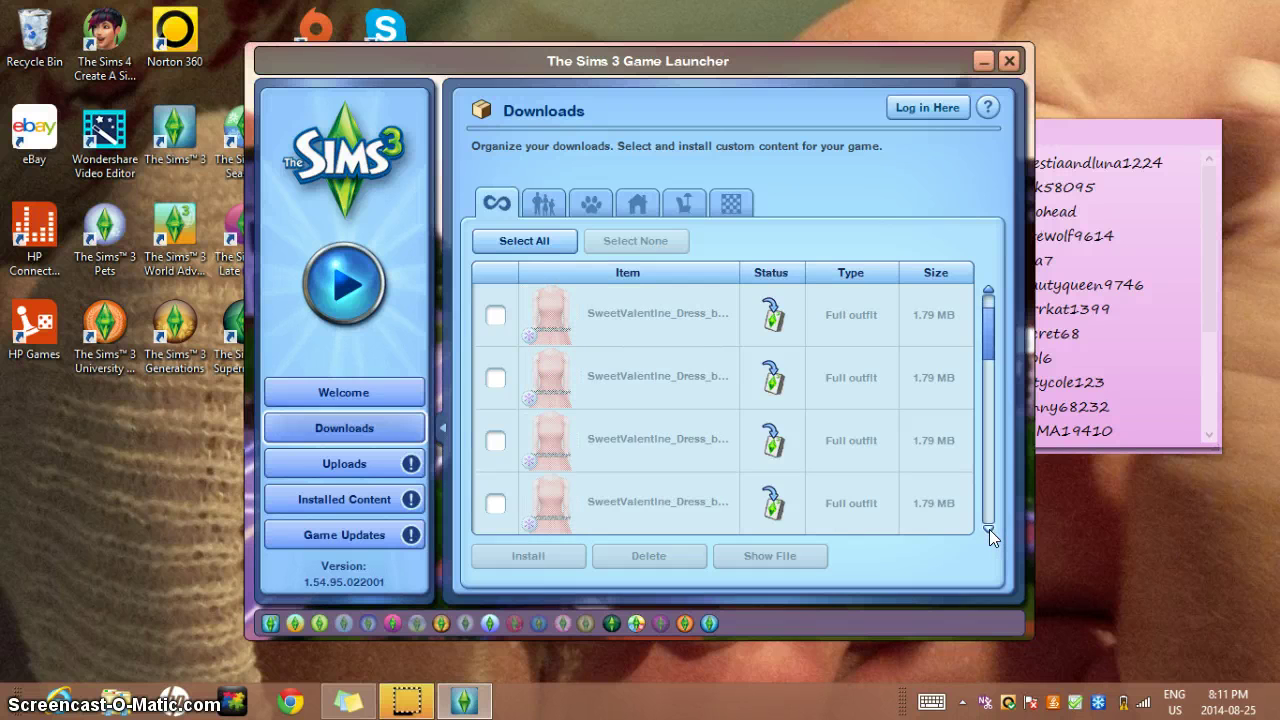
pyautogui.click(989, 529)
pyautogui.click(989, 529)
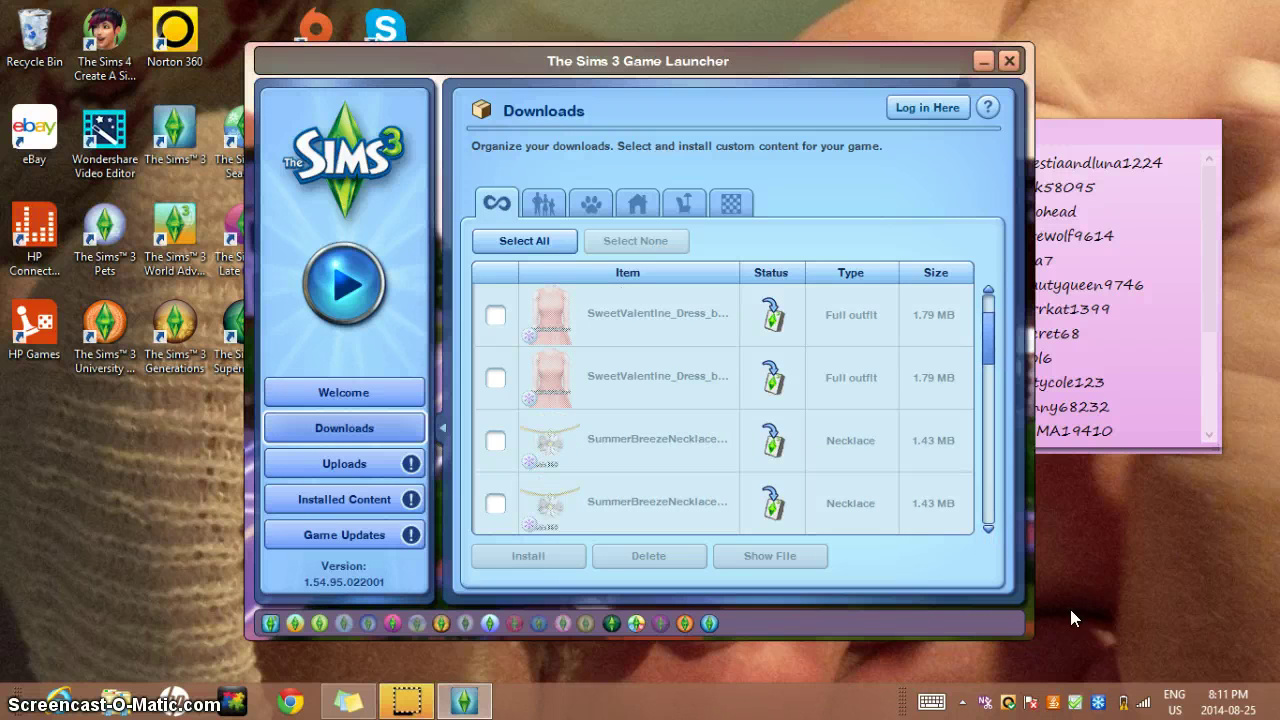
pyautogui.click(989, 529)
pyautogui.click(984, 526)
pyautogui.click(984, 527)
pyautogui.click(984, 527)
pyautogui.click(984, 527)
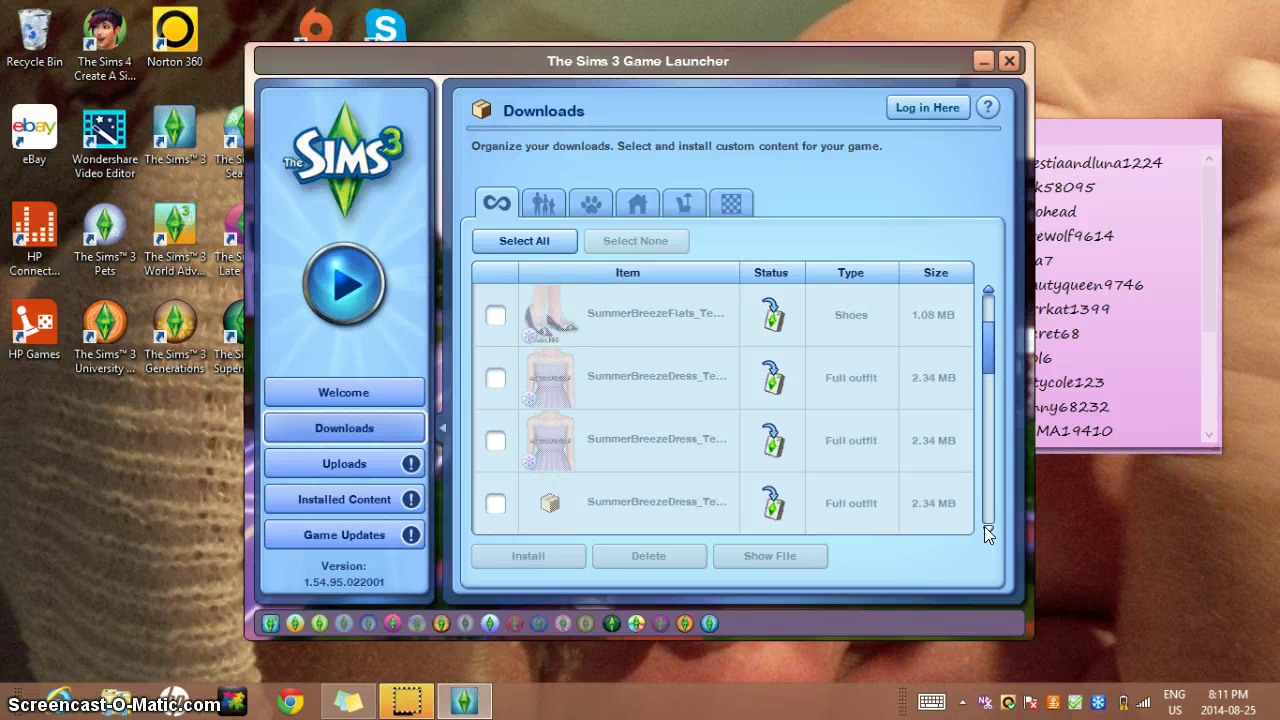
pyautogui.click(984, 527)
pyautogui.click(984, 527)
pyautogui.click(984, 527)
pyautogui.click(984, 527)
pyautogui.click(984, 527)
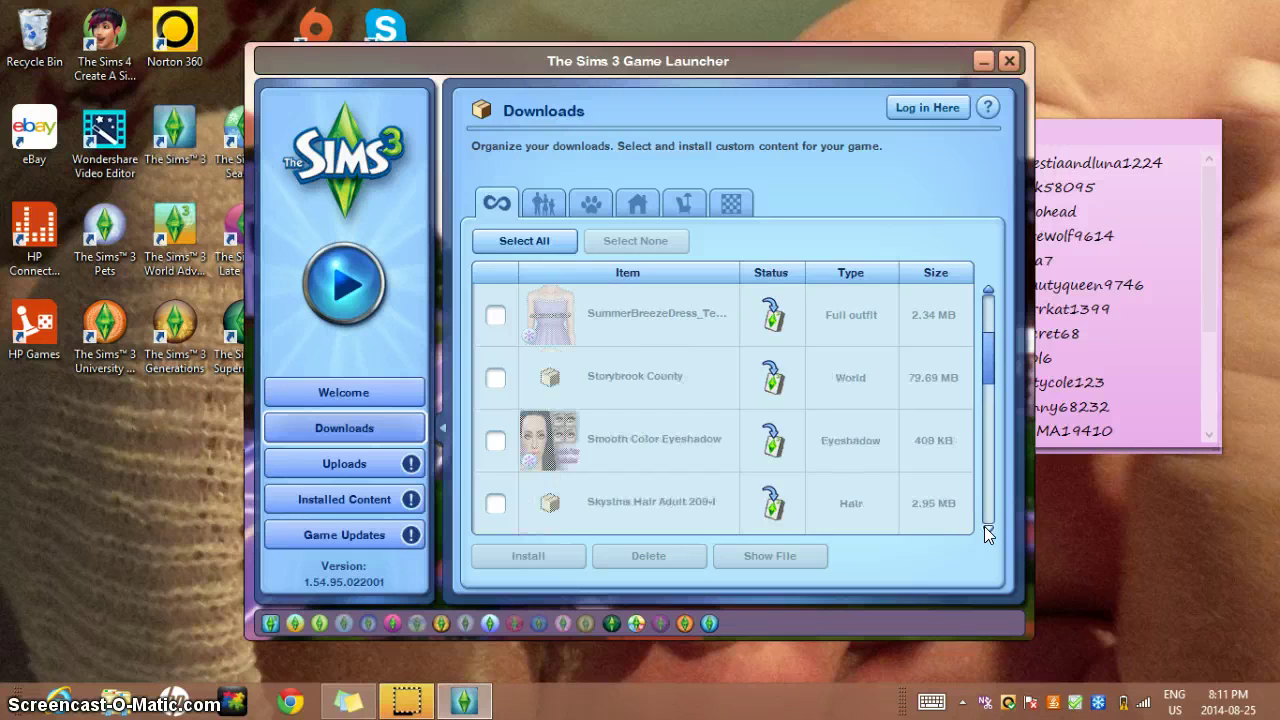
pyautogui.click(984, 527)
pyautogui.click(984, 527)
pyautogui.click(984, 527)
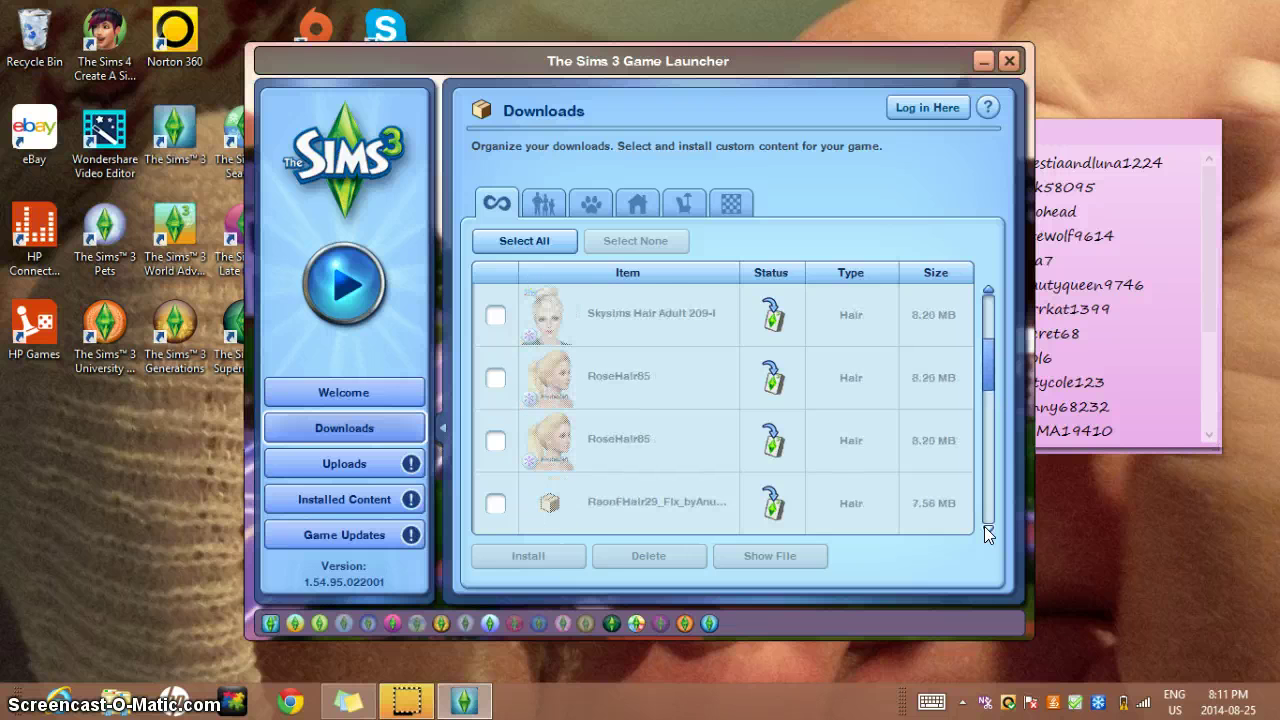
pyautogui.click(984, 527)
pyautogui.click(984, 527)
pyautogui.click(984, 527)
pyautogui.click(984, 527)
pyautogui.click(984, 527)
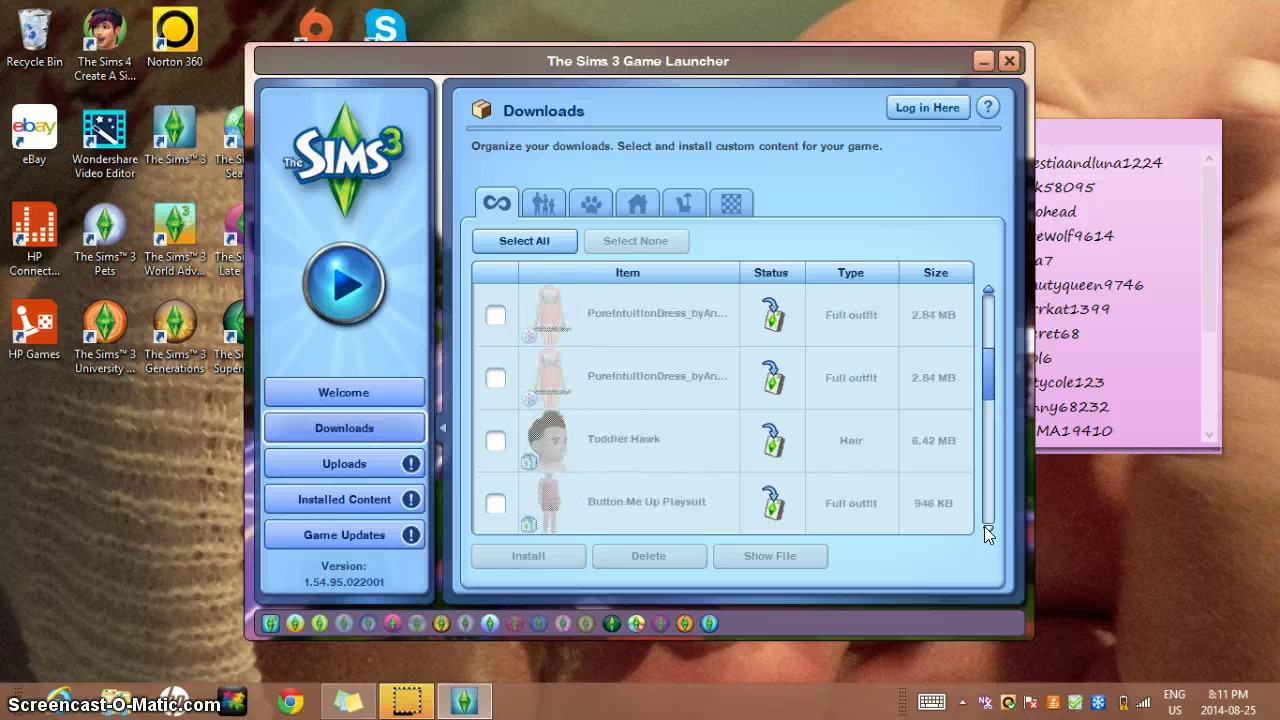
pyautogui.click(984, 527)
pyautogui.click(984, 527)
pyautogui.click(984, 527)
pyautogui.click(984, 527)
pyautogui.click(984, 527)
pyautogui.click(984, 527)
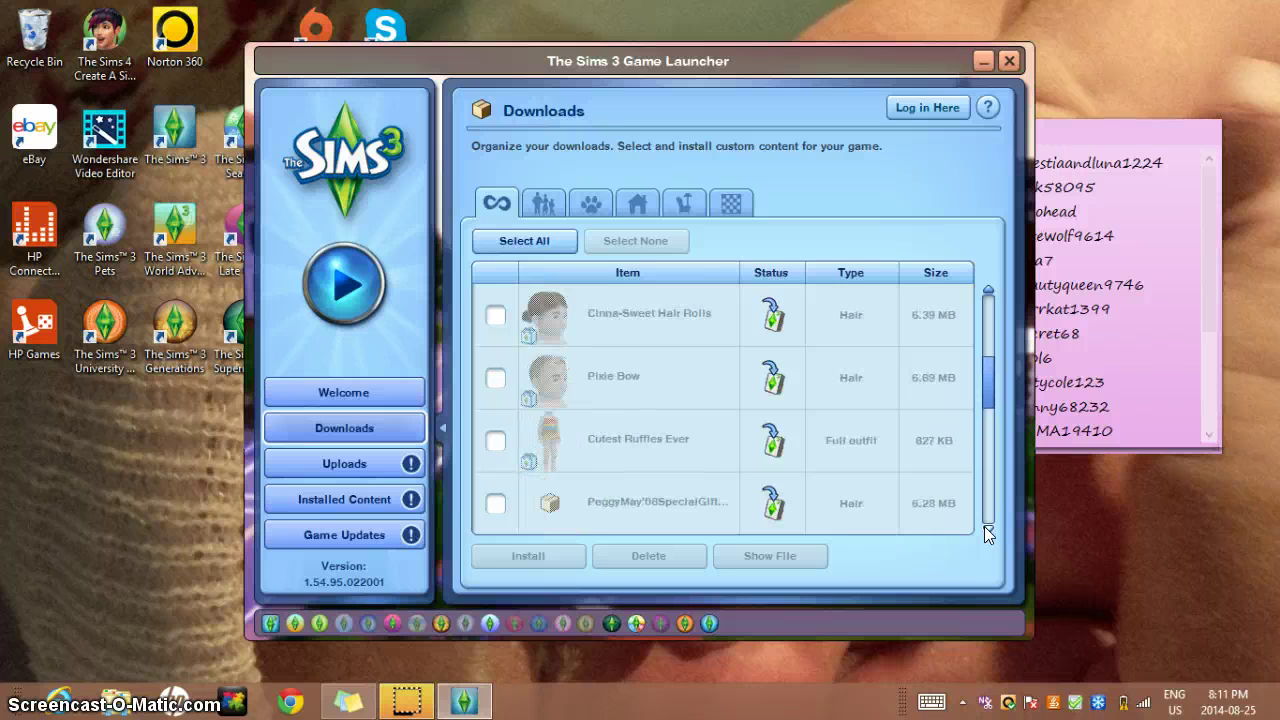
pyautogui.click(984, 527)
pyautogui.click(984, 527)
pyautogui.click(984, 527)
pyautogui.click(984, 527)
pyautogui.click(984, 527)
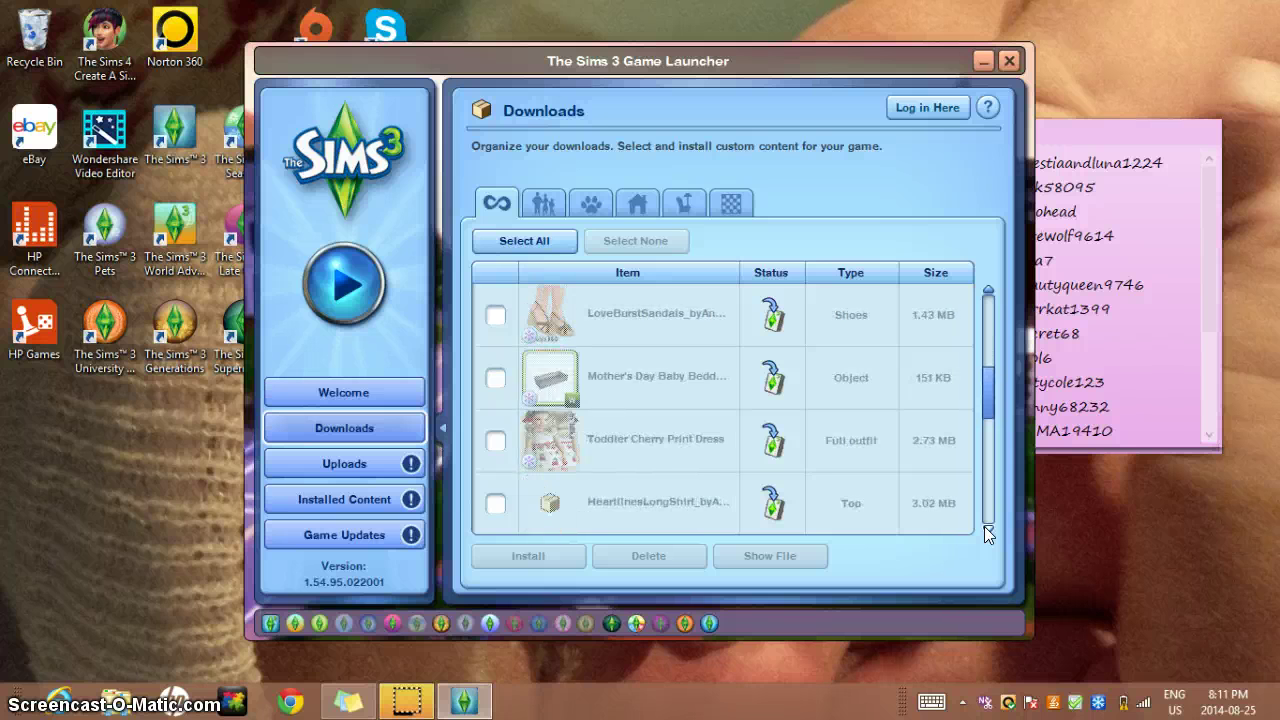
pyautogui.click(984, 527)
pyautogui.click(984, 527)
pyautogui.click(984, 527)
pyautogui.click(984, 527)
pyautogui.click(984, 527)
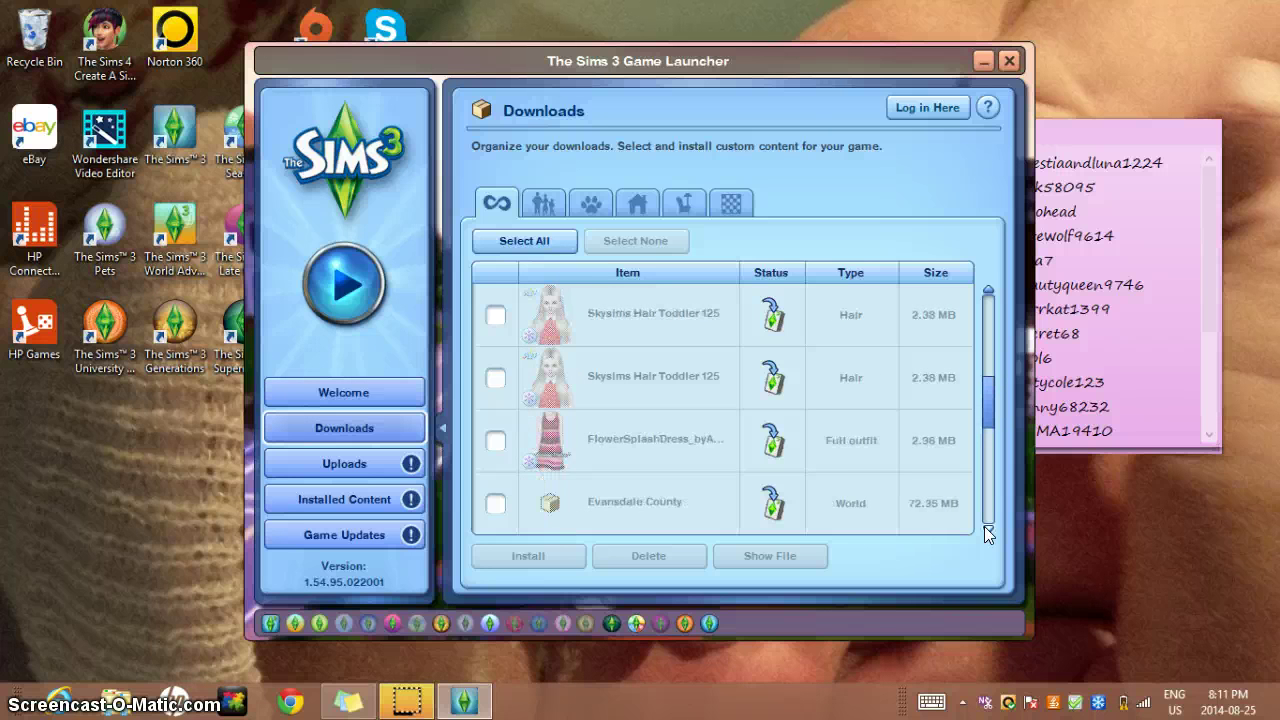
pyautogui.click(984, 527)
pyautogui.click(984, 527)
pyautogui.click(984, 527)
pyautogui.click(984, 527)
pyautogui.click(984, 527)
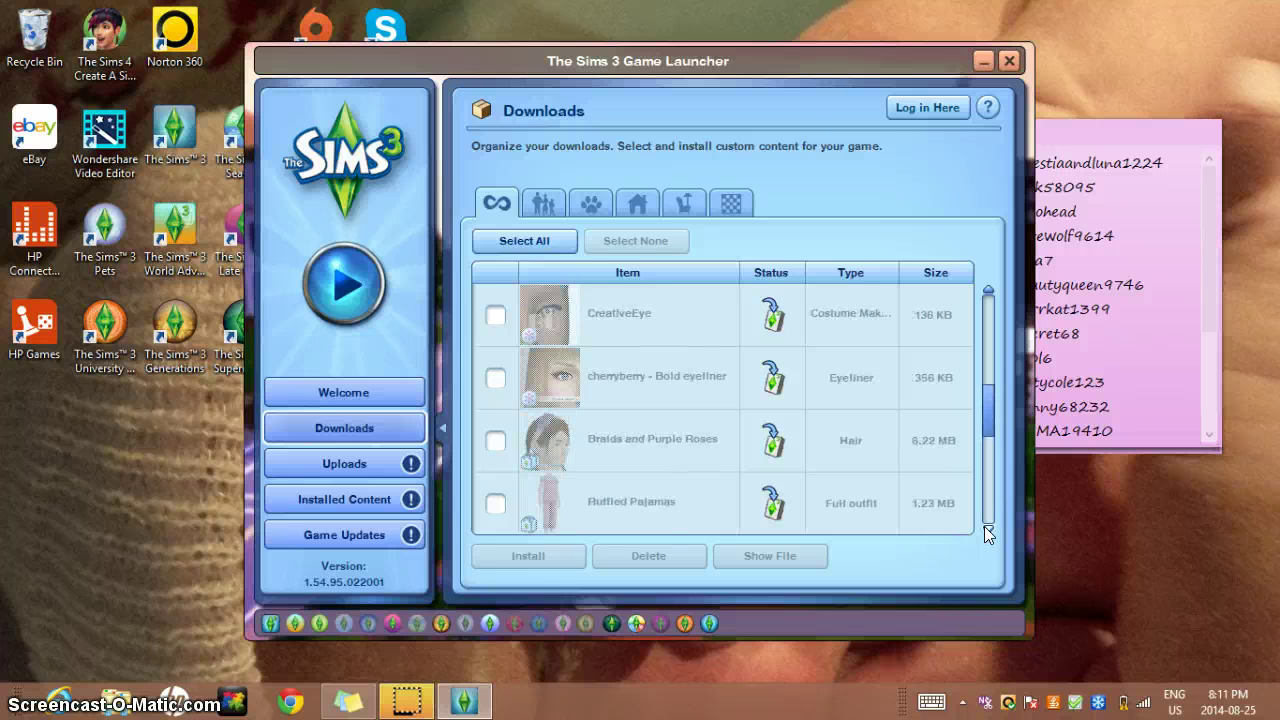
pyautogui.click(984, 527)
pyautogui.click(984, 527)
pyautogui.click(984, 527)
pyautogui.click(984, 527)
pyautogui.click(984, 527)
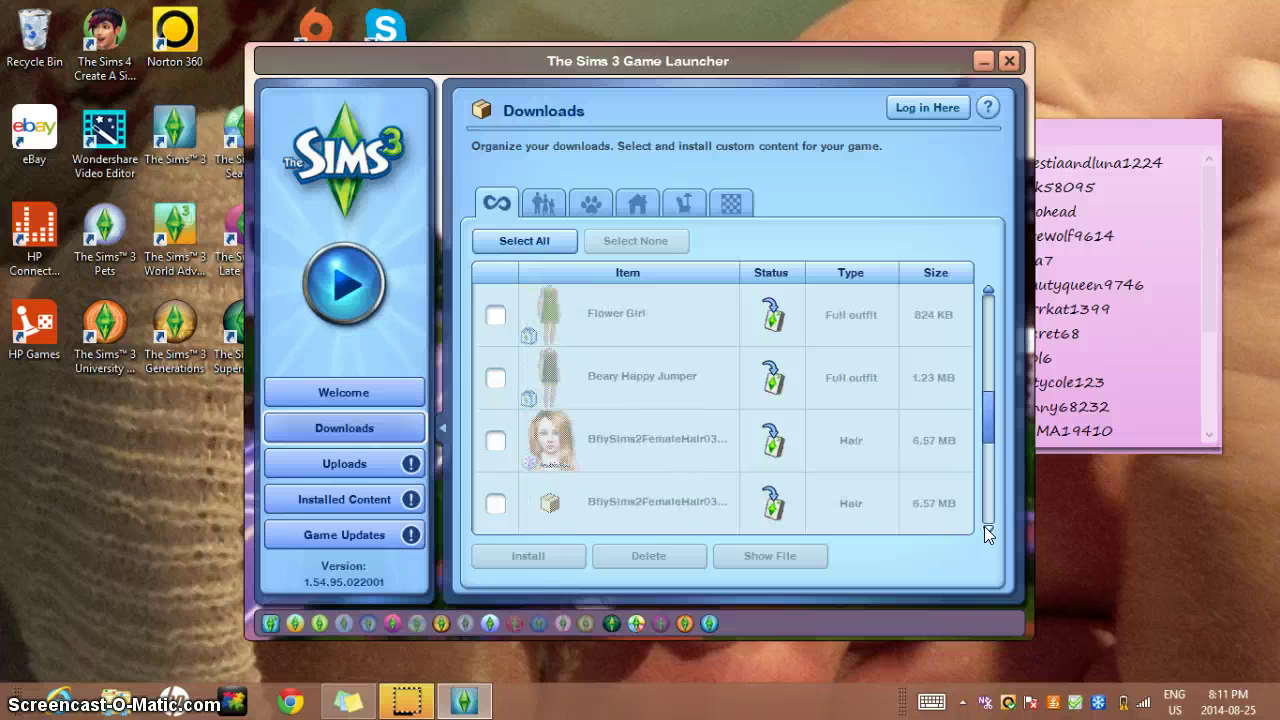
pyautogui.click(984, 527)
pyautogui.click(984, 527)
pyautogui.click(984, 527)
pyautogui.click(984, 527)
pyautogui.click(984, 527)
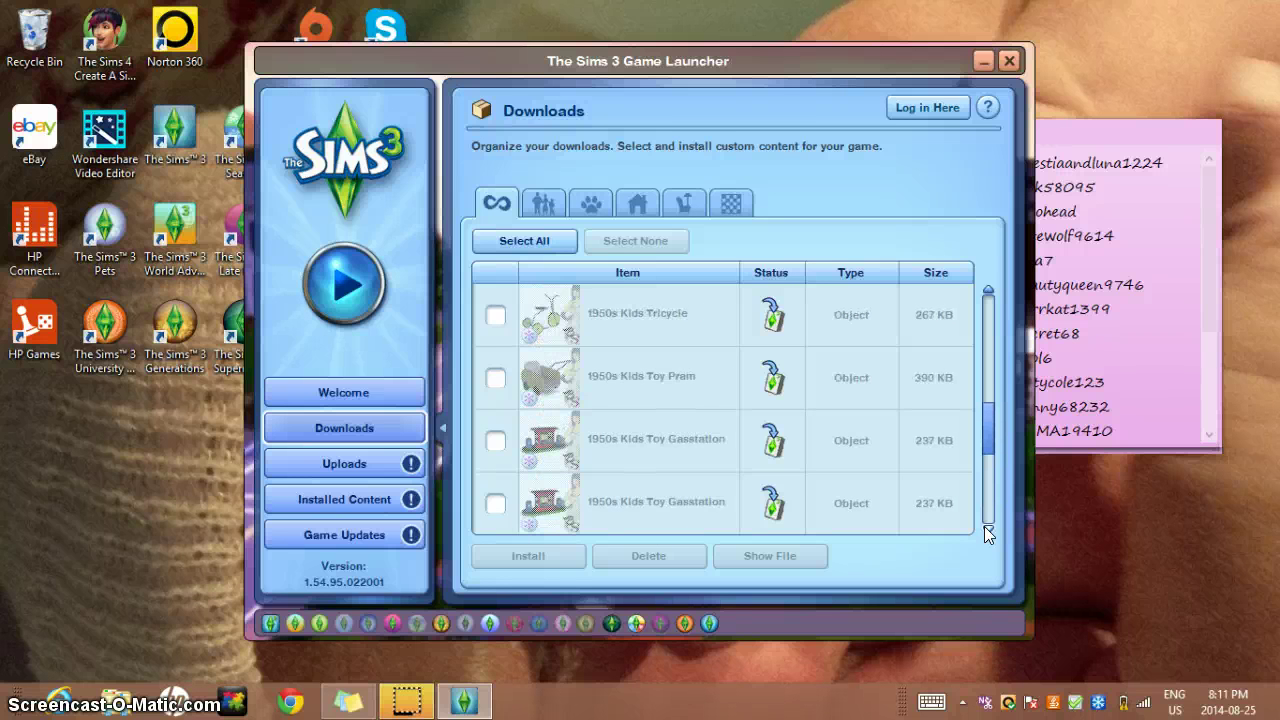
pyautogui.click(984, 527)
pyautogui.click(984, 527)
pyautogui.click(984, 527)
pyautogui.click(984, 527)
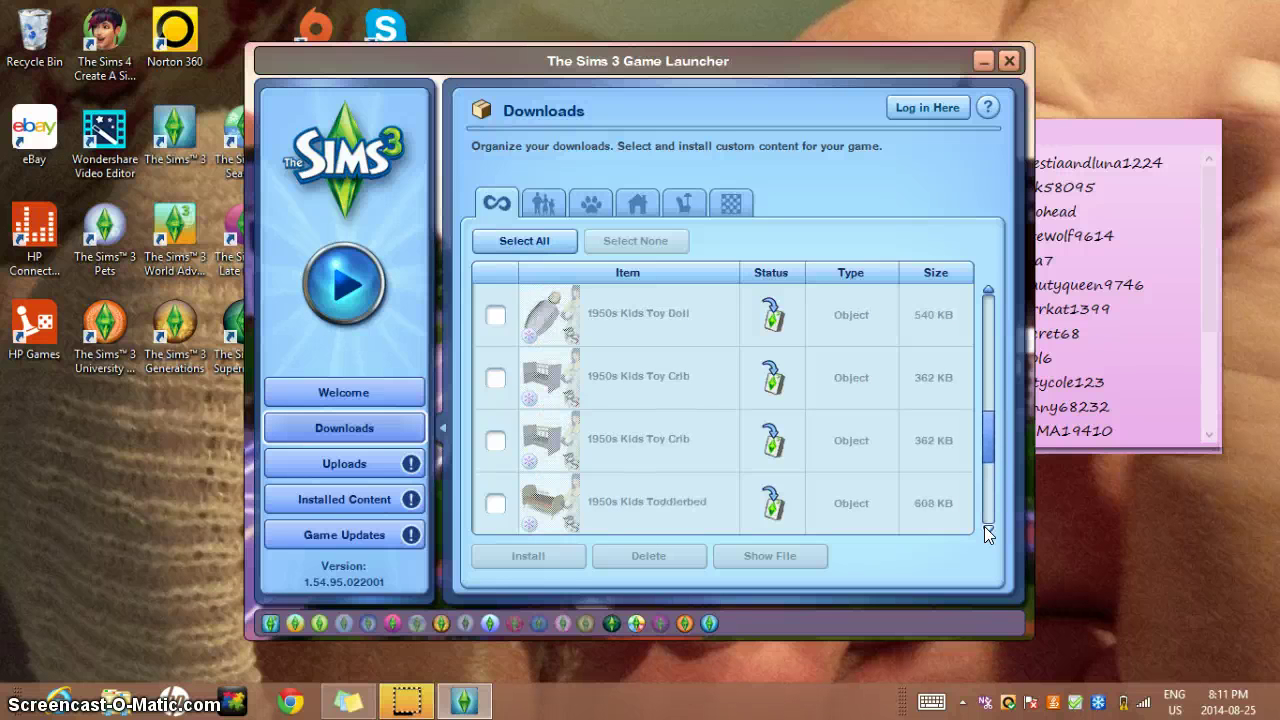
pyautogui.click(984, 527)
pyautogui.click(984, 527)
pyautogui.click(984, 527)
pyautogui.click(984, 527)
pyautogui.click(984, 527)
pyautogui.click(984, 527)
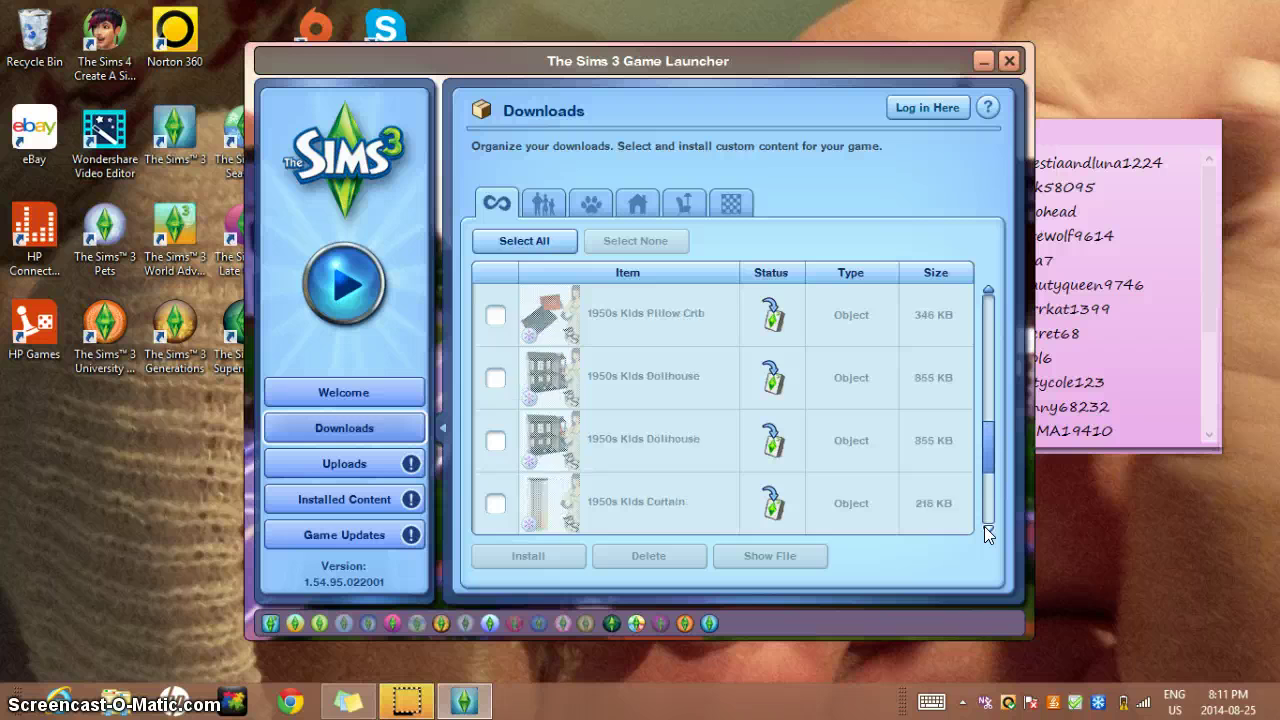
pyautogui.click(984, 527)
pyautogui.click(984, 527)
pyautogui.click(984, 527)
pyautogui.click(984, 527)
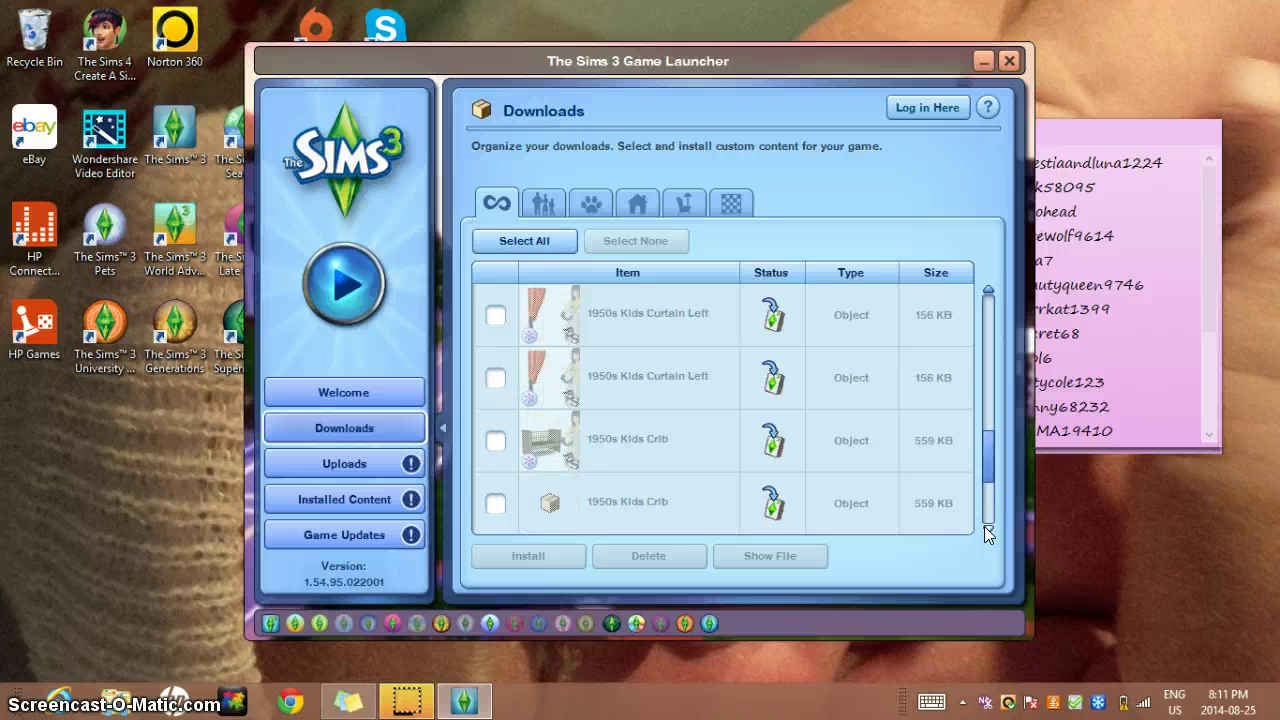
pyautogui.click(984, 527)
pyautogui.click(984, 527)
pyautogui.click(984, 527)
pyautogui.click(984, 527)
pyautogui.click(984, 527)
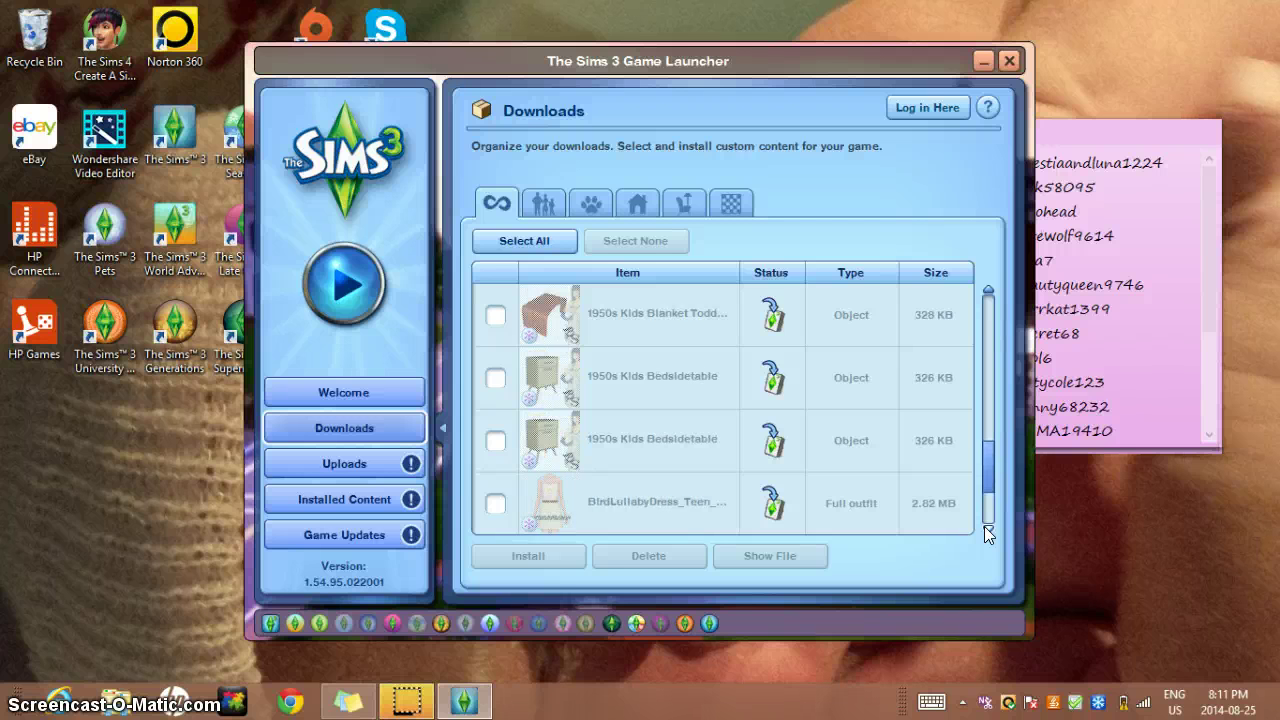
pyautogui.click(984, 527)
pyautogui.click(984, 527)
pyautogui.click(984, 527)
pyautogui.click(984, 527)
pyautogui.click(984, 527)
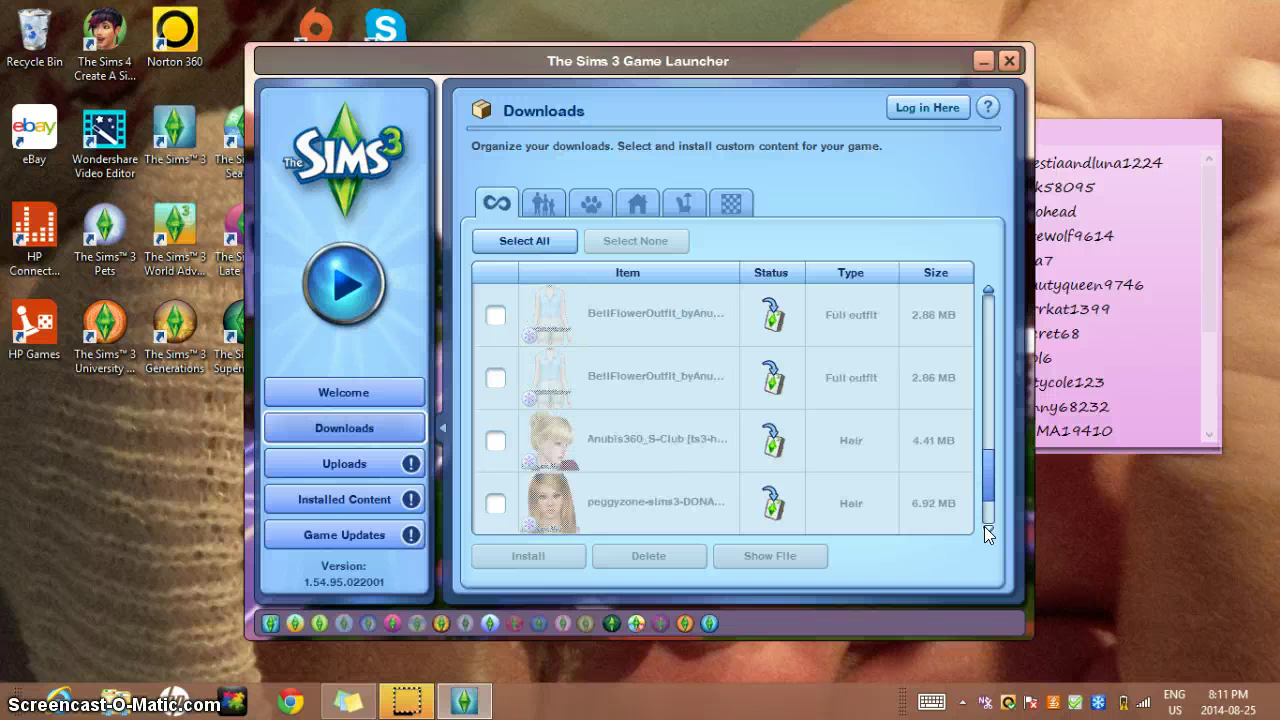
pyautogui.click(984, 527)
pyautogui.click(984, 527)
pyautogui.click(984, 527)
pyautogui.click(984, 527)
pyautogui.click(984, 527)
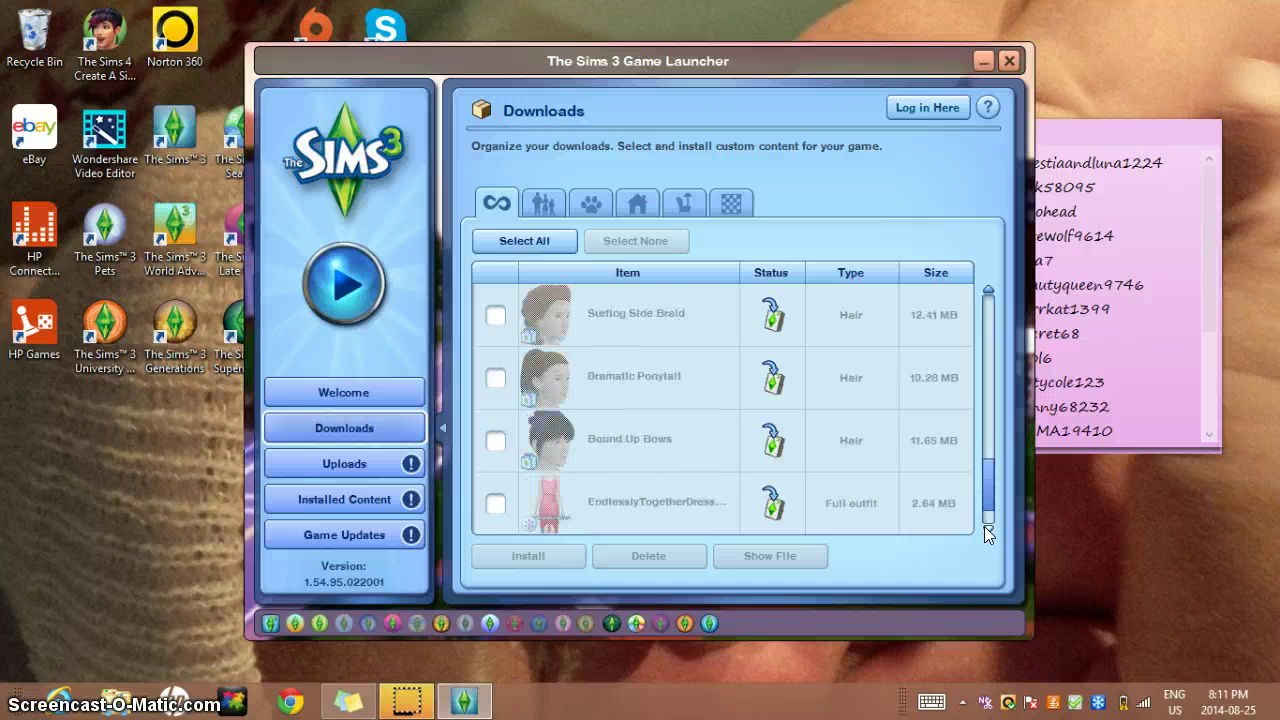
pyautogui.click(984, 527)
pyautogui.click(984, 527)
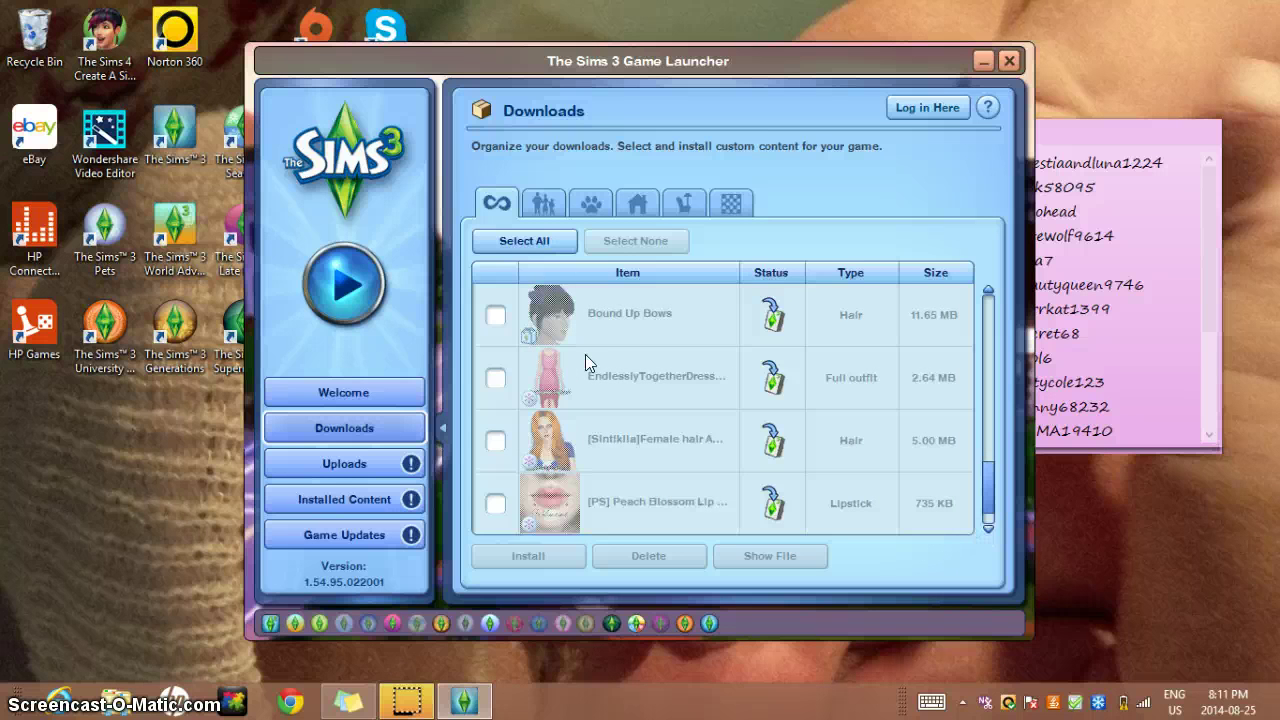
# Adjust the Downloads list scroll position to bring the EndlesslyTogetherDress entry into place
pyautogui.click(991, 531)
pyautogui.click(991, 531)
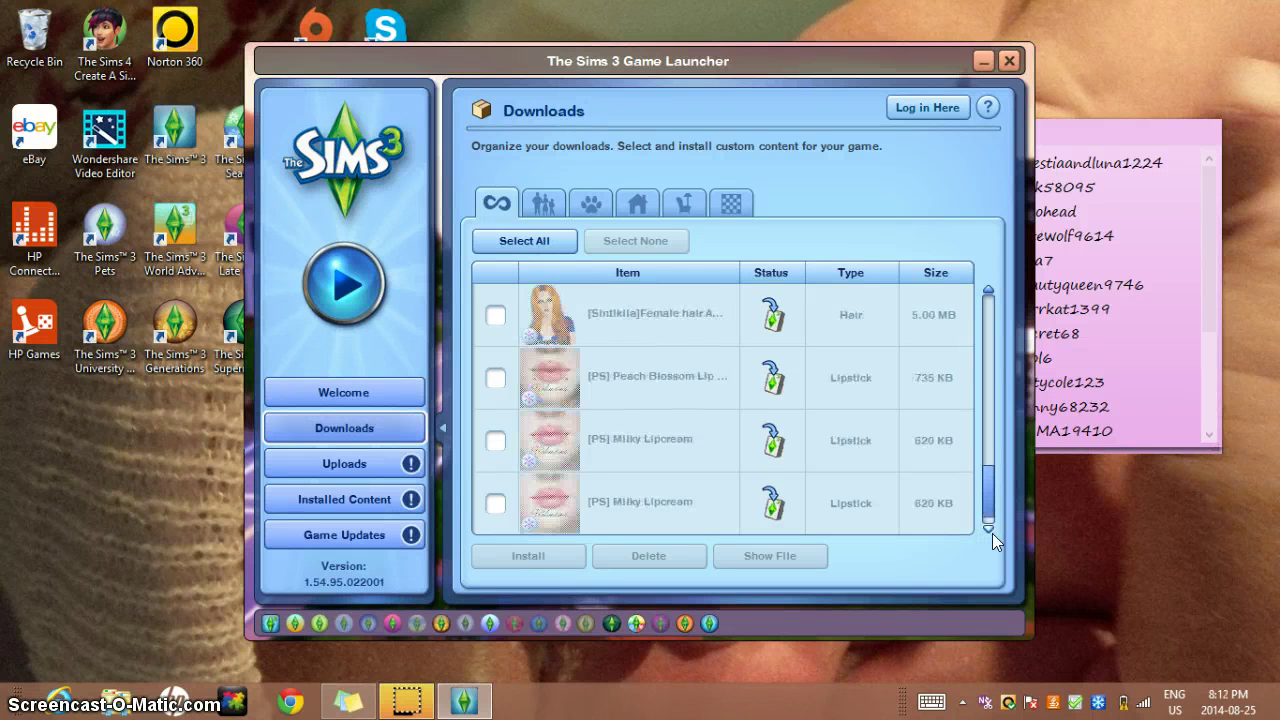
pyautogui.click(991, 531)
pyautogui.moveTo(992, 509); pyautogui.dragTo(992, 497)
pyautogui.click(988, 291)
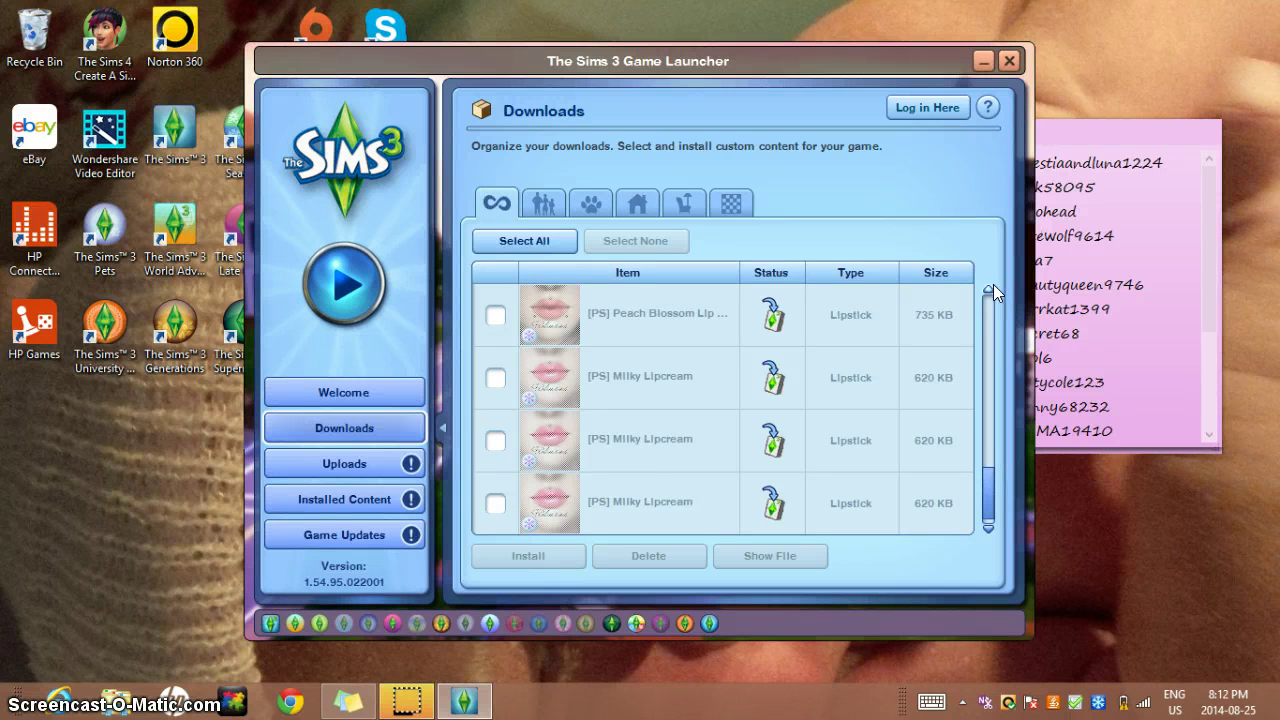
pyautogui.click(990, 289)
pyautogui.click(990, 289)
pyautogui.click(990, 289)
# Tick and untick the EndlesslyTogetherDress checkbox, scroll back to the top, and close the launcher
pyautogui.click(496, 378)
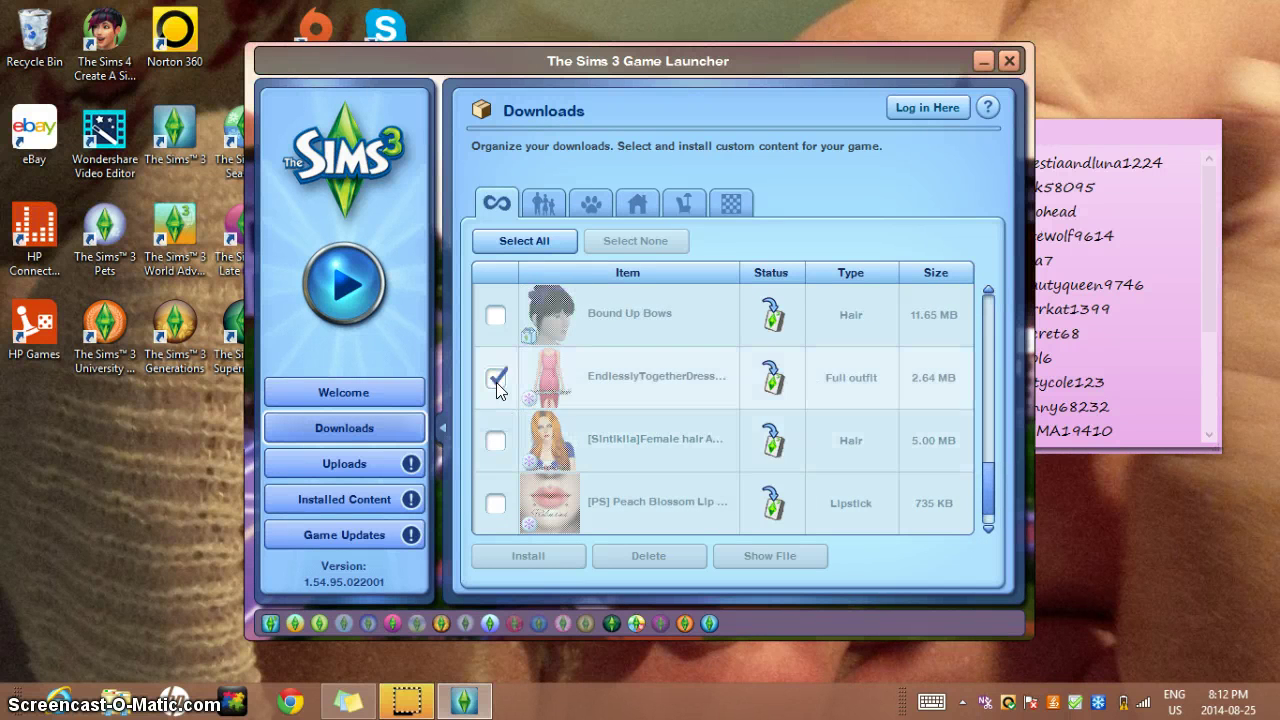
pyautogui.click(496, 378)
pyautogui.click(497, 378)
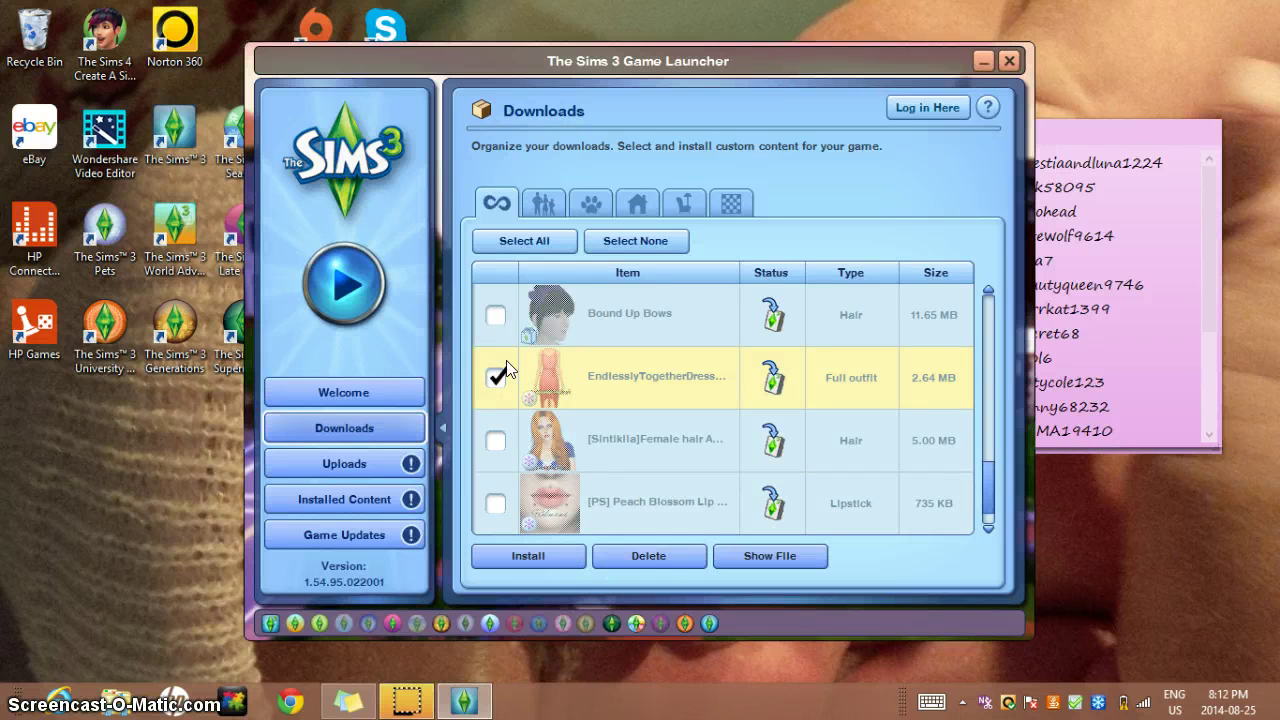
pyautogui.click(497, 378)
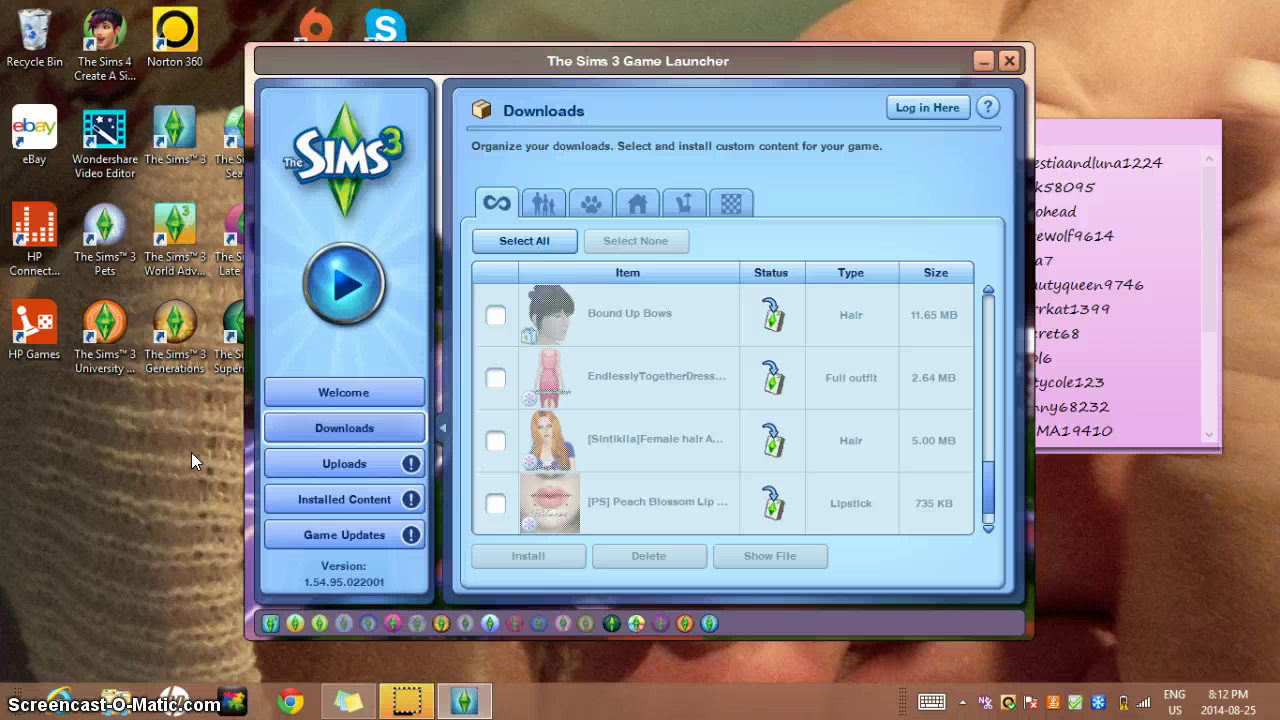
pyautogui.click(495, 377)
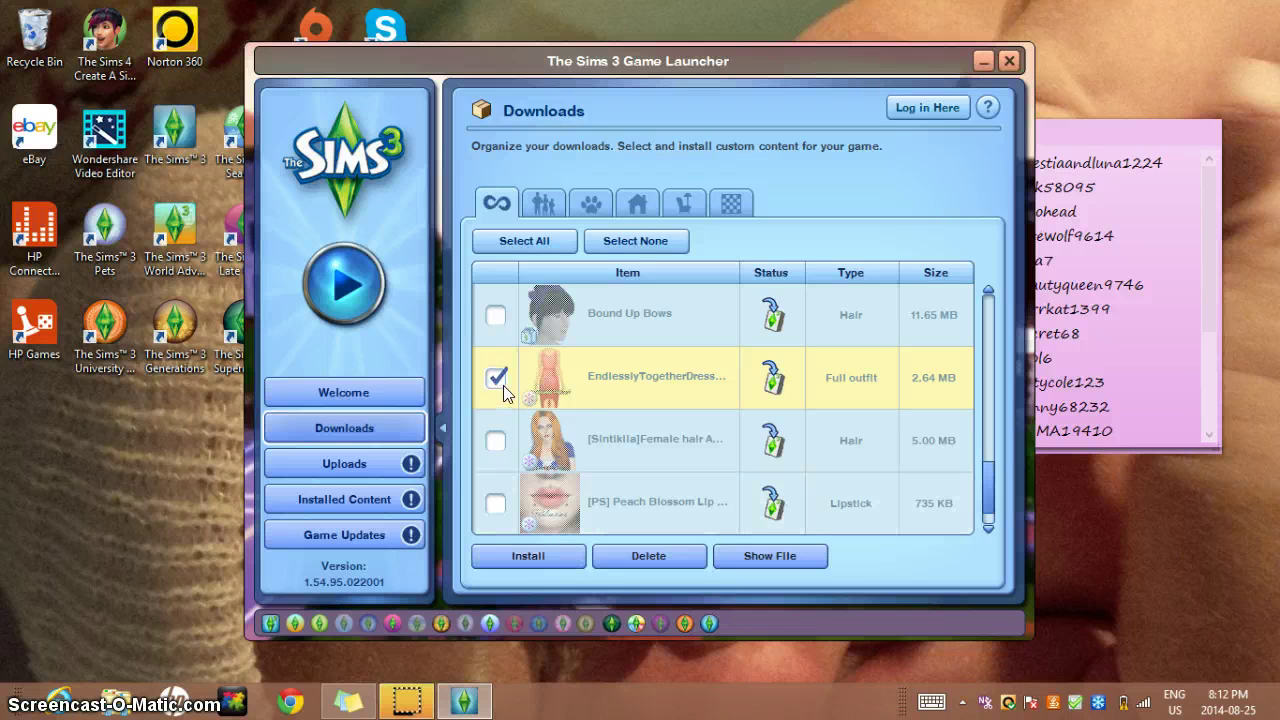
pyautogui.click(500, 384)
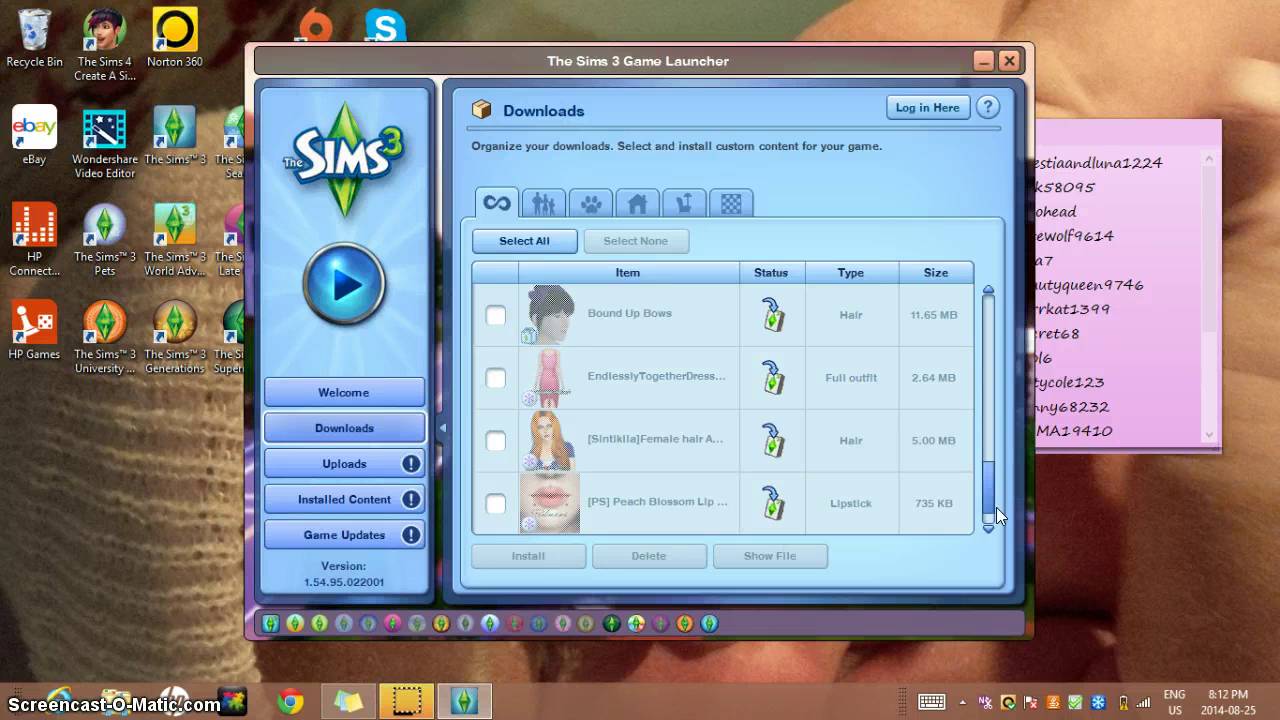
pyautogui.moveTo(989, 495); pyautogui.dragTo(1045, 272)
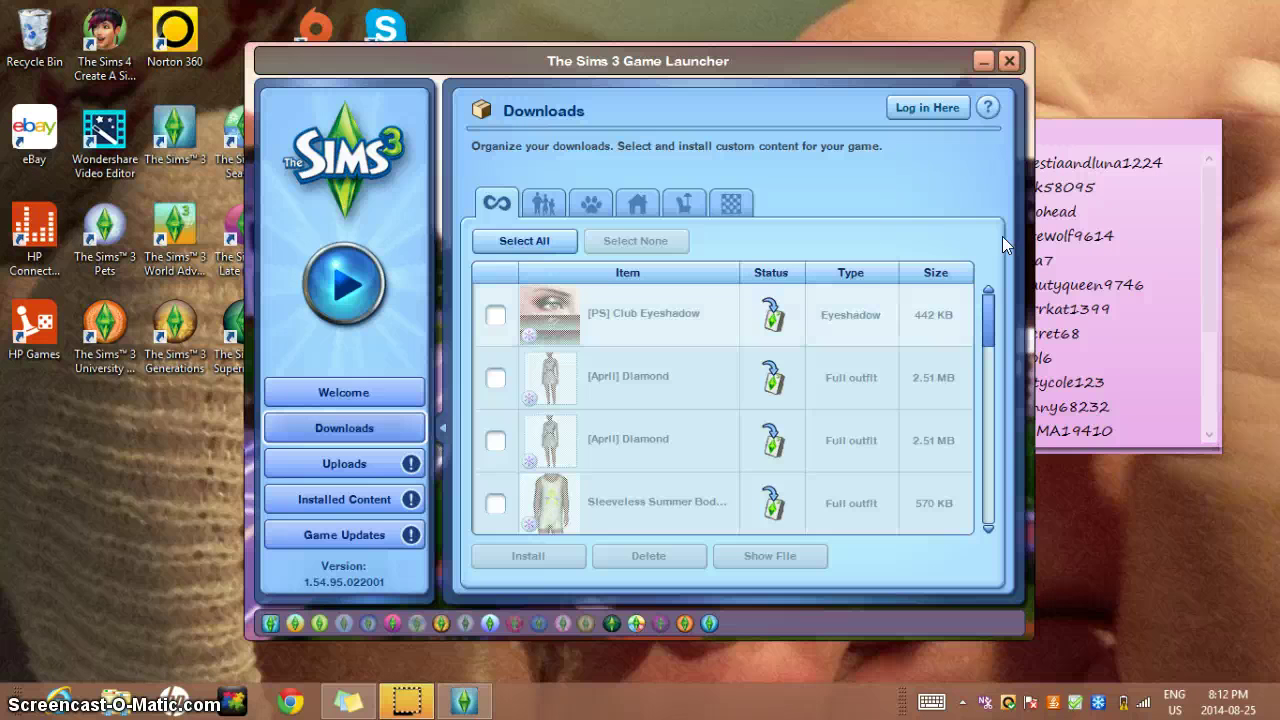
pyautogui.click(1012, 61)
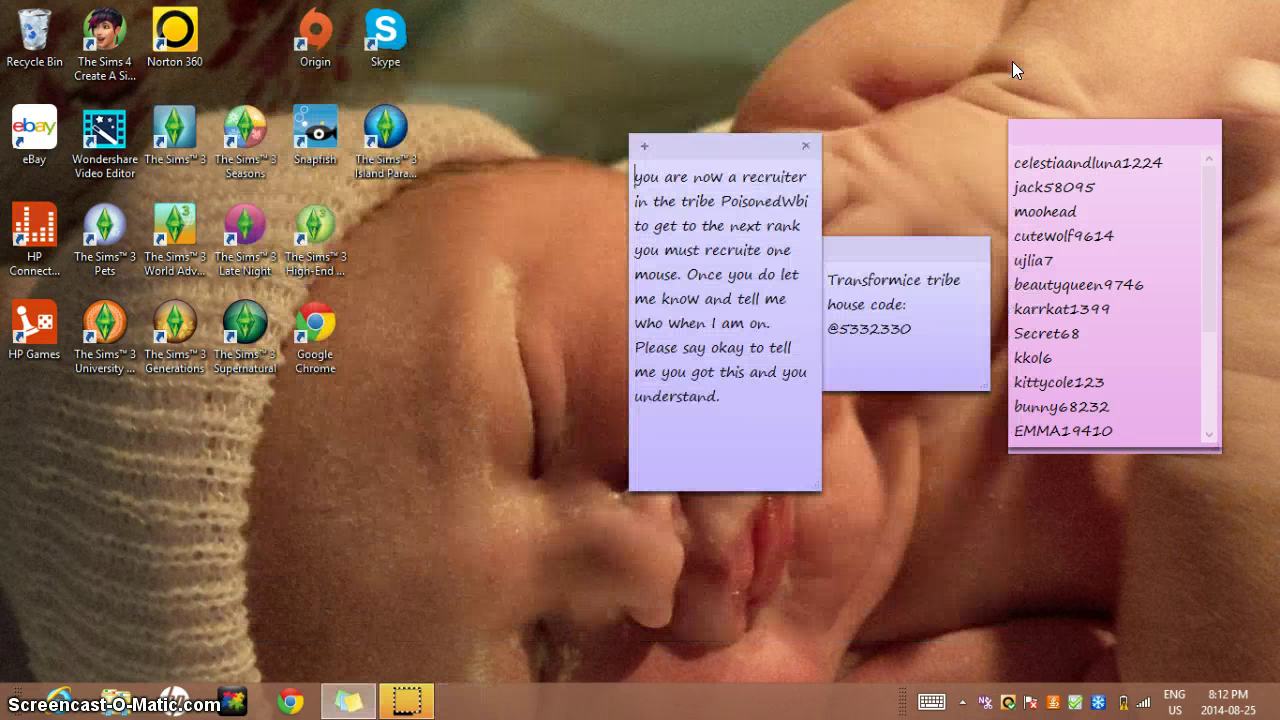